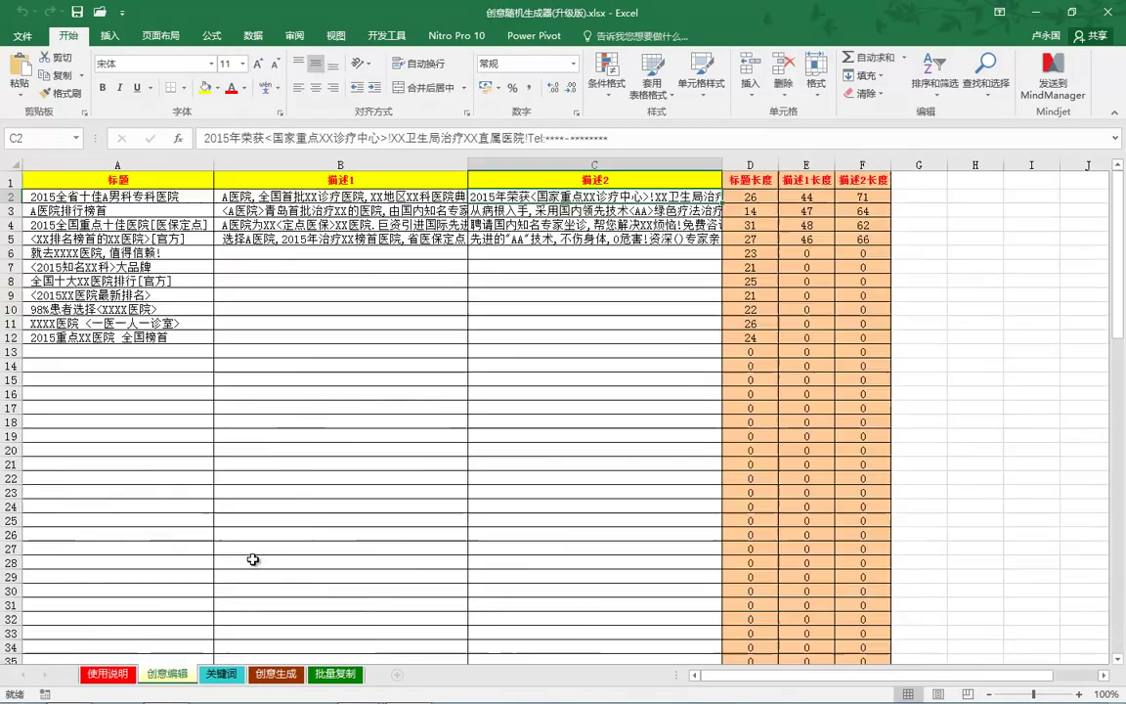
# Step: On the 创意编辑 sheet, select the column A titles and the 描述1 entries B2:B5
pyautogui.click(168, 673)
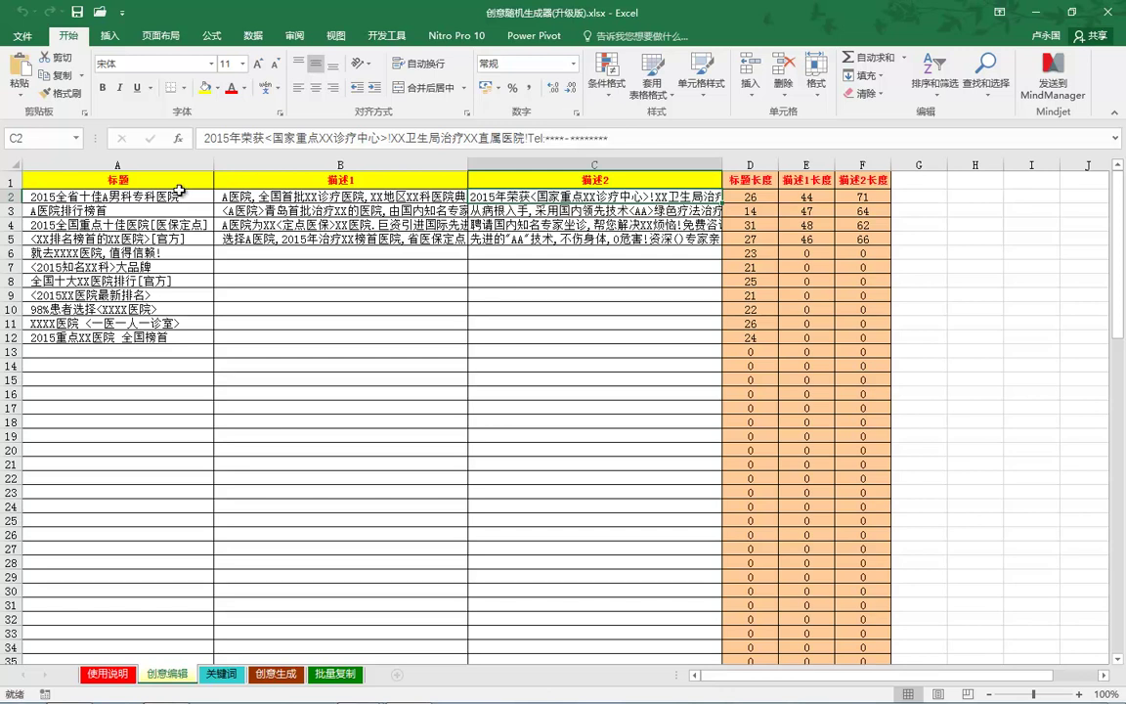
pyautogui.click(182, 195)
pyautogui.moveTo(193, 204); pyautogui.dragTo(202, 364)
pyautogui.click(189, 195)
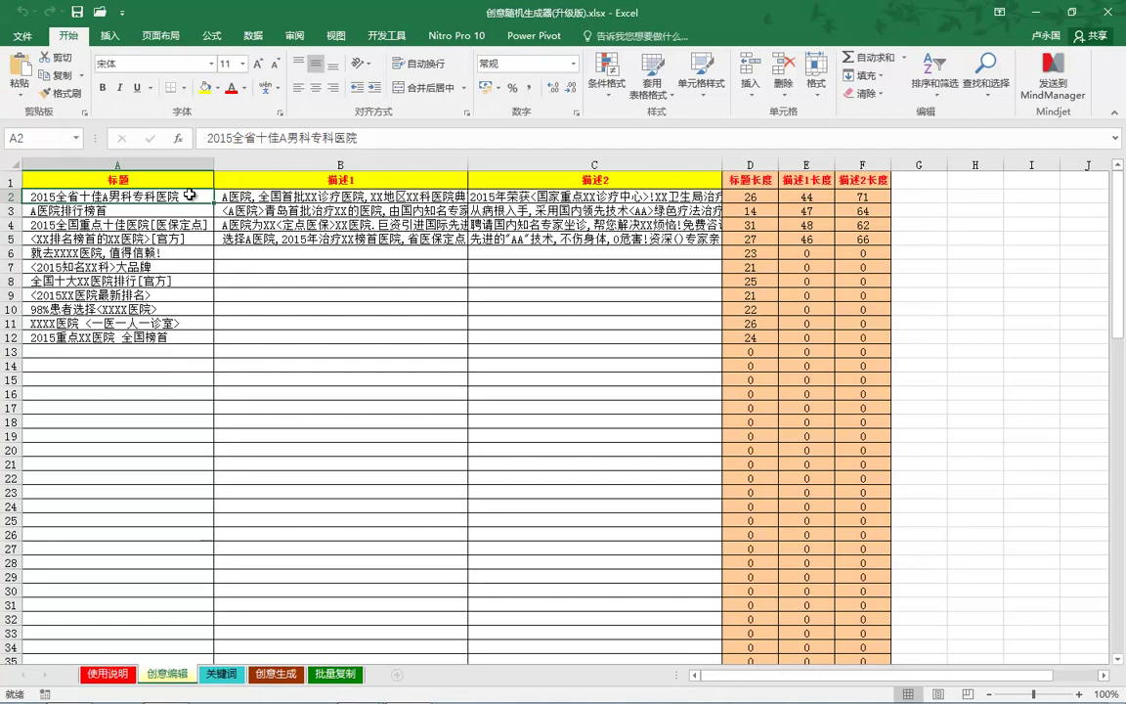
pyautogui.click(296, 197)
pyautogui.click(378, 205)
pyautogui.moveTo(337, 196); pyautogui.dragTo(323, 238)
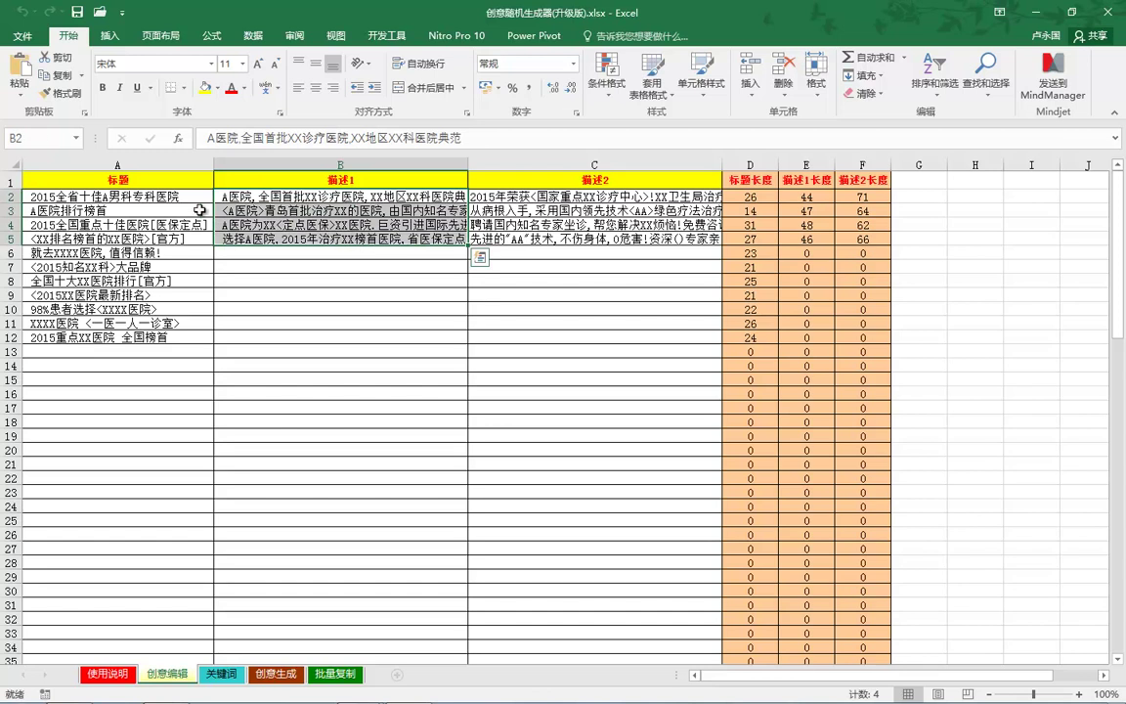
# Step: Select the 描述2 entries C2:C5 and all eleven titles A2:A12, then show the 关键词 sheet
pyautogui.moveTo(587, 197); pyautogui.dragTo(633, 242)
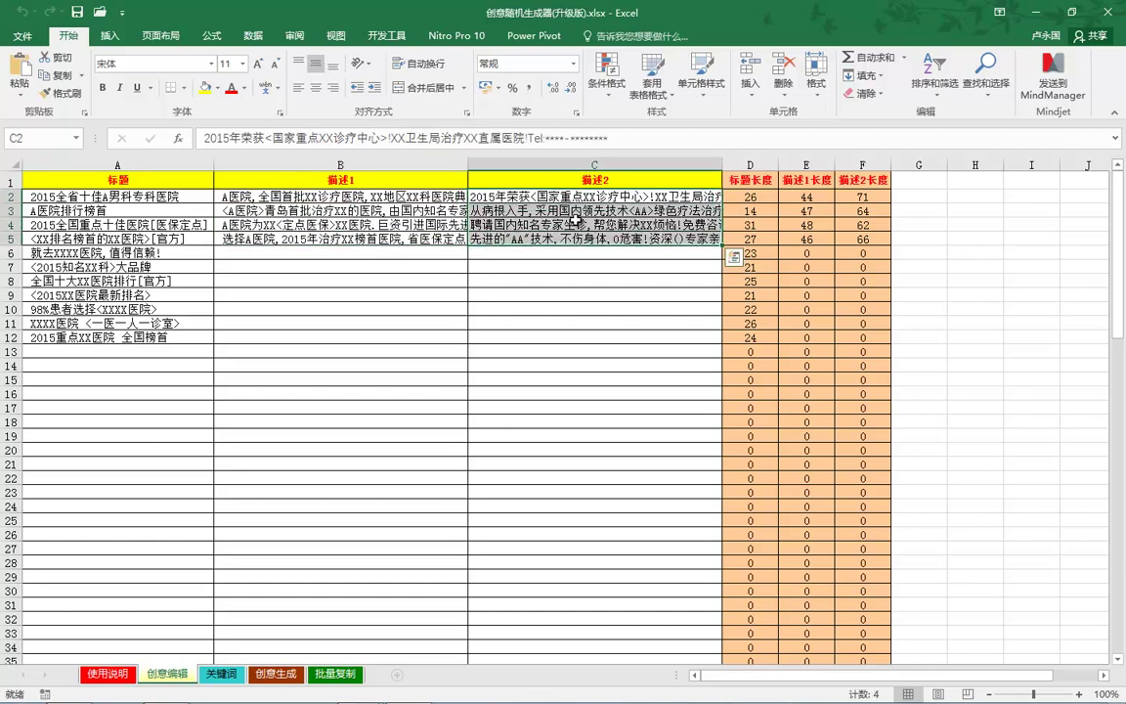
pyautogui.moveTo(391, 196); pyautogui.dragTo(293, 244)
pyautogui.moveTo(186, 197); pyautogui.dragTo(189, 307)
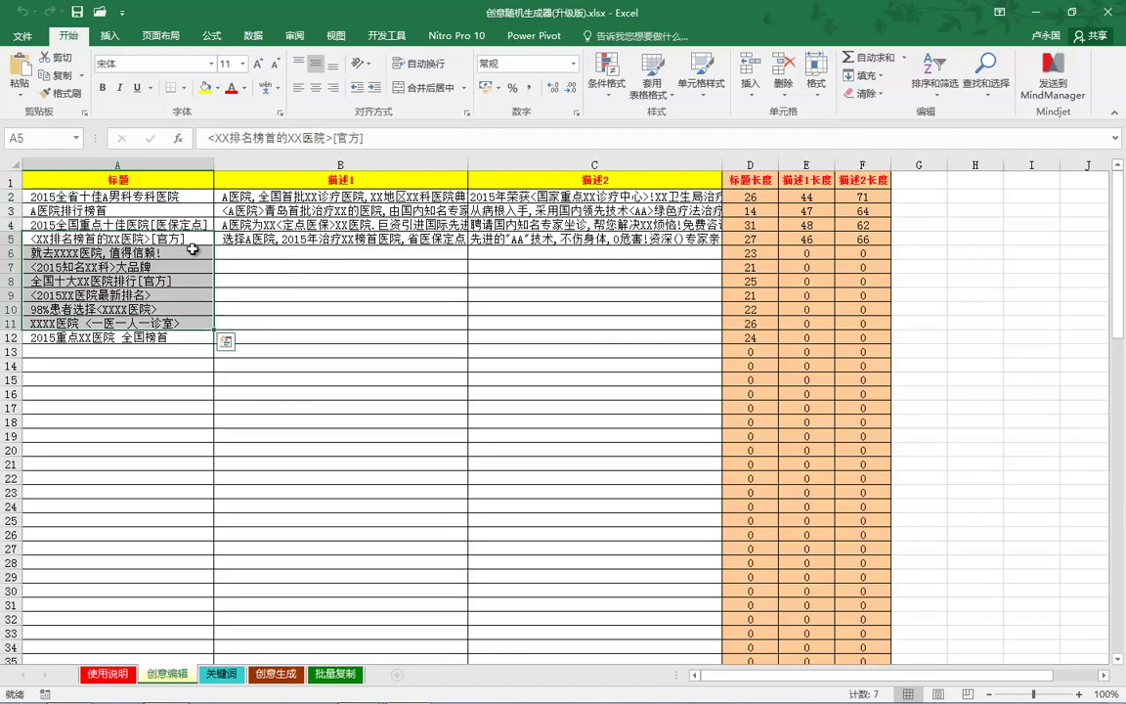
pyautogui.moveTo(172, 192); pyautogui.dragTo(181, 332)
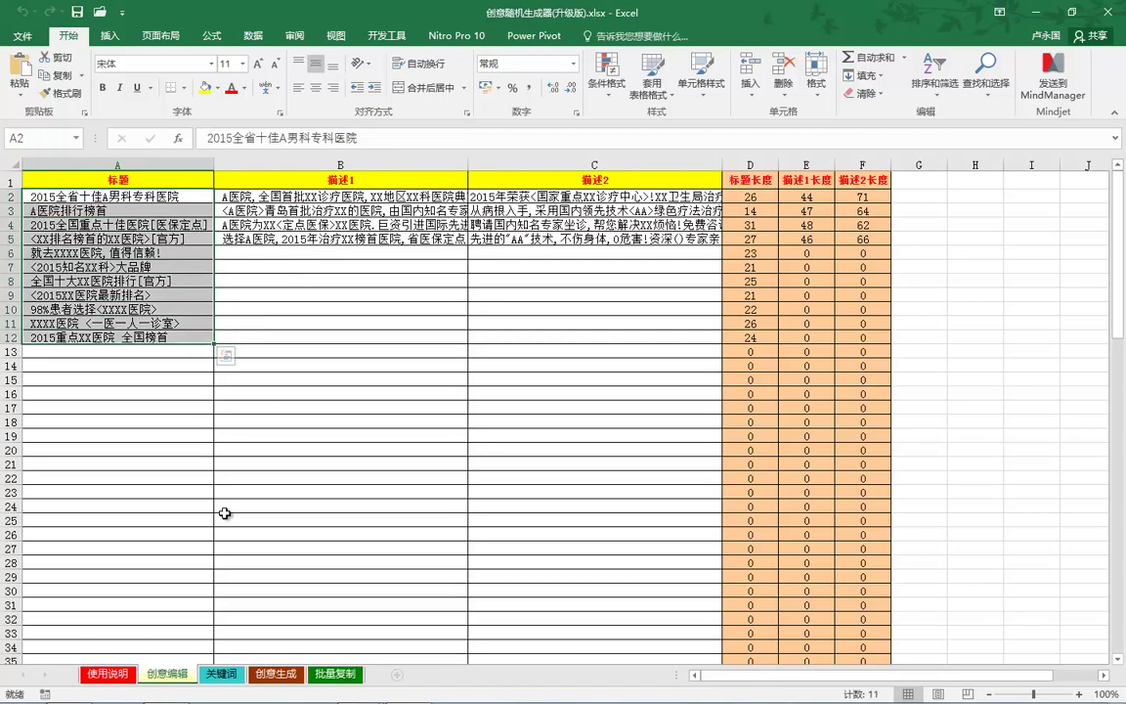
pyautogui.click(221, 674)
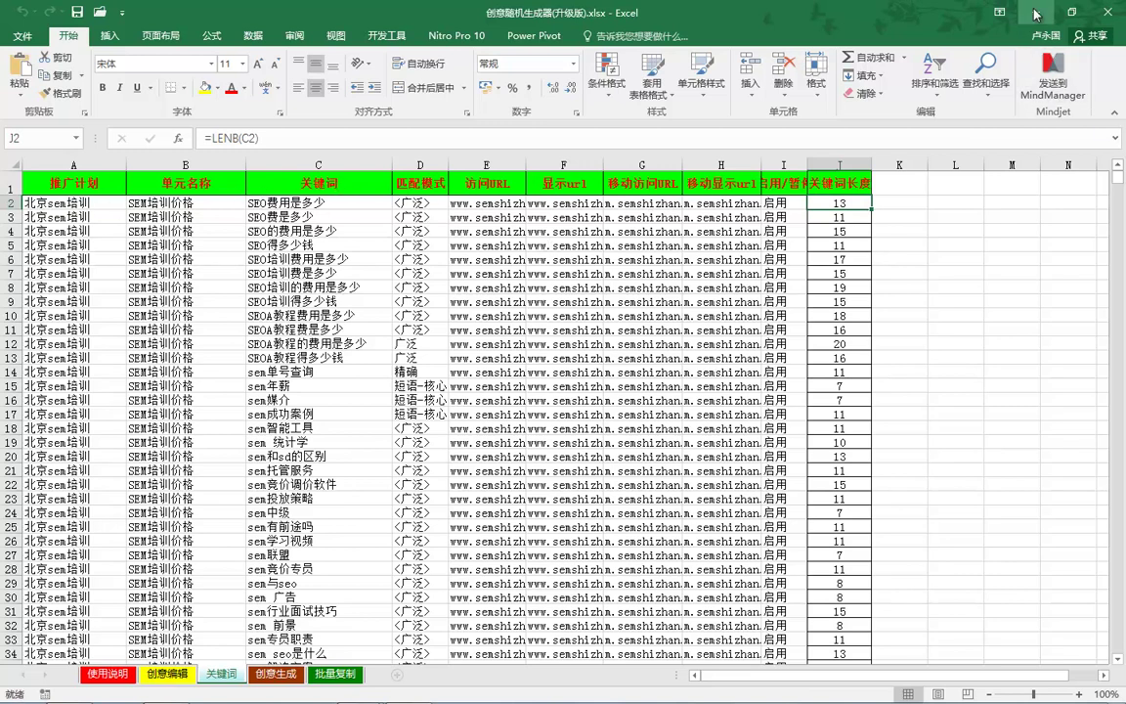
# Step: Copy the 关键词 sheet's header row A1:J1
pyautogui.moveTo(39, 182); pyautogui.dragTo(838, 172)
pyautogui.hotkey('ctrl', 'c')
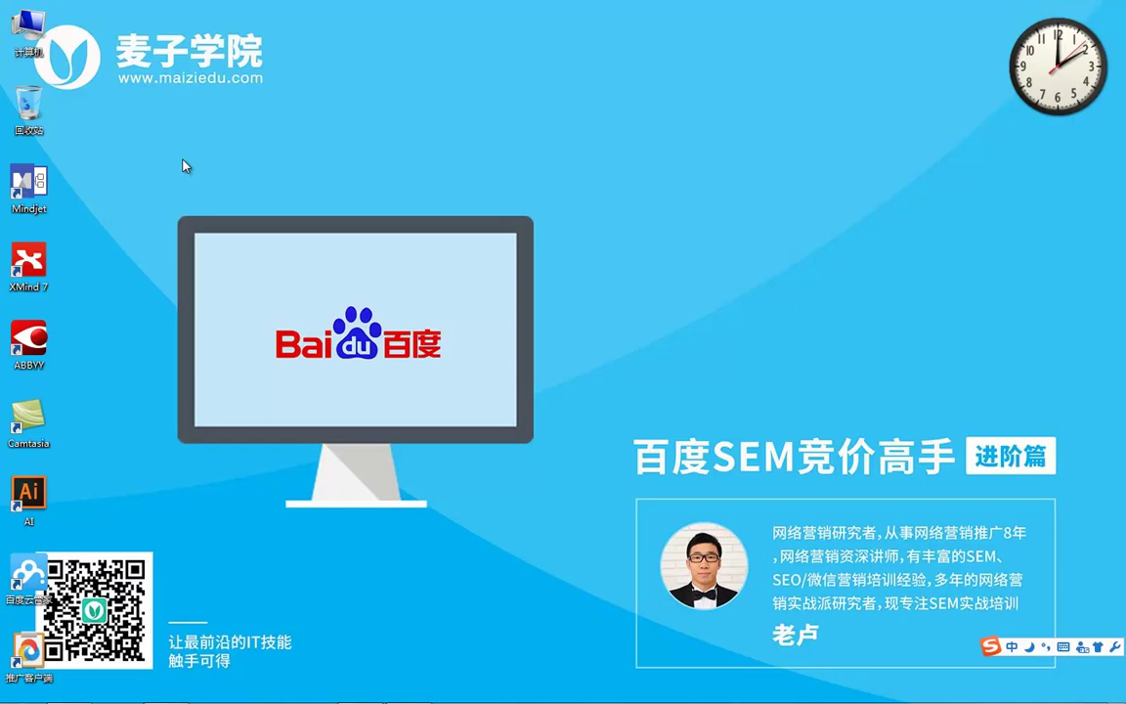
# Step: Create a new blank Excel workbook on the desktop and paste the header row into A1
pyautogui.rightClick(45, 160)
pyautogui.moveTo(117, 284)
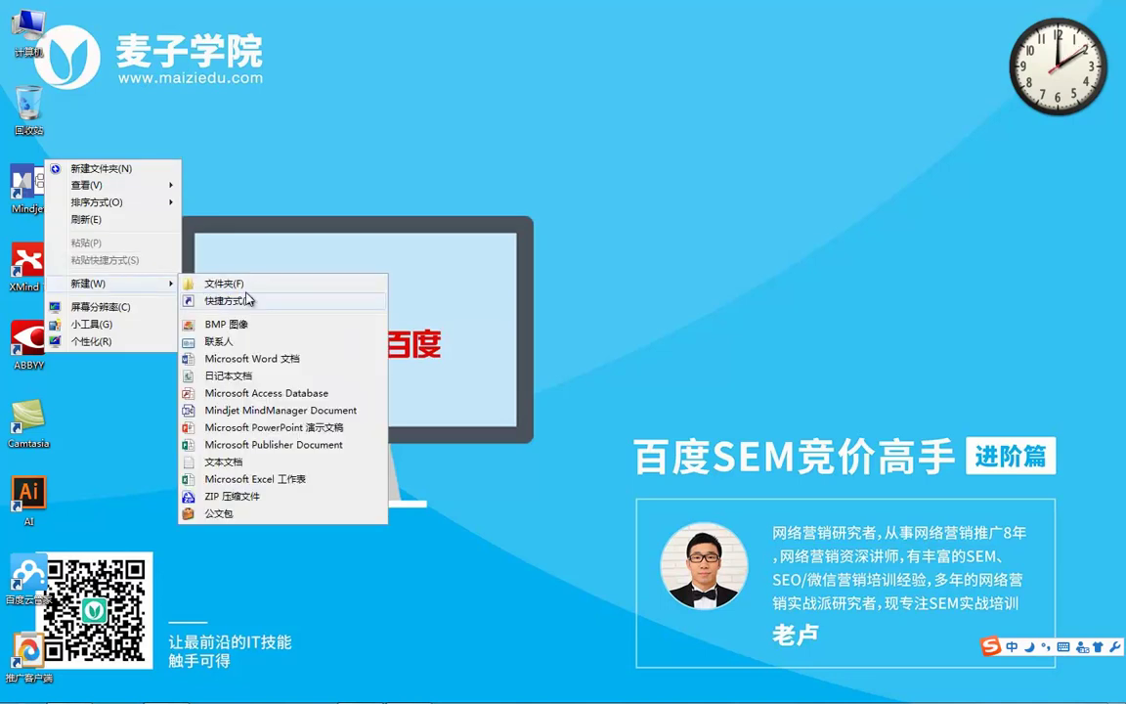
pyautogui.click(224, 484)
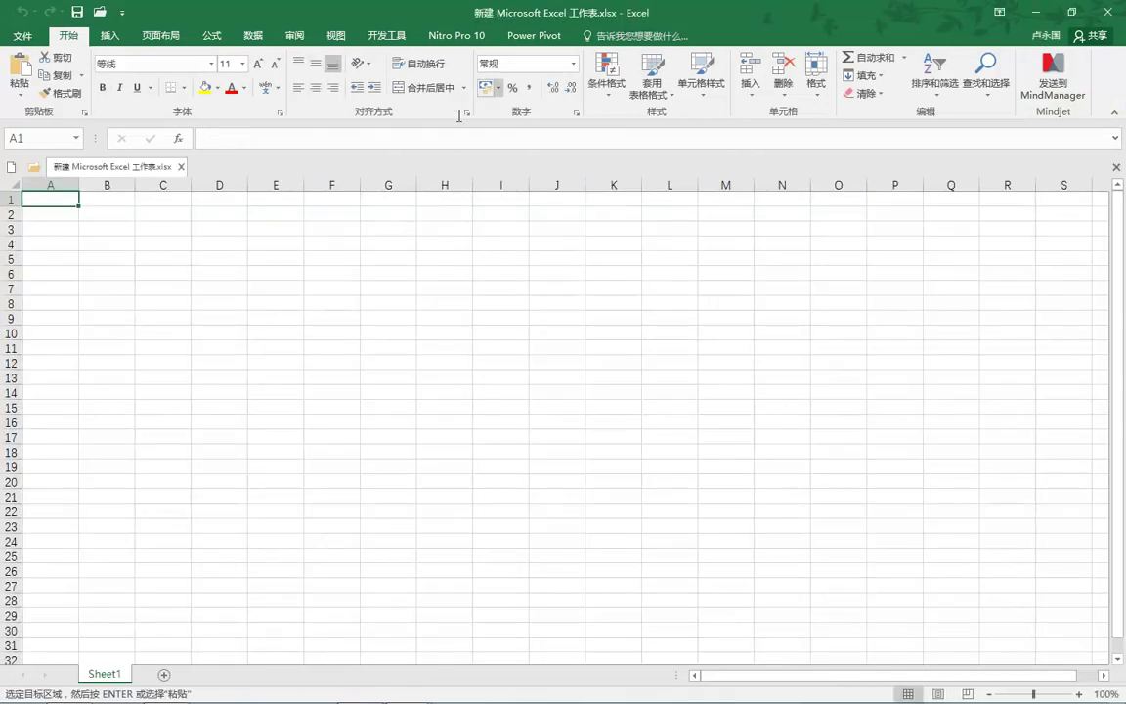
pyautogui.hotkey('ctrl', 'v')
pyautogui.click(335, 279)
pyautogui.moveTo(58, 214); pyautogui.dragTo(515, 226)
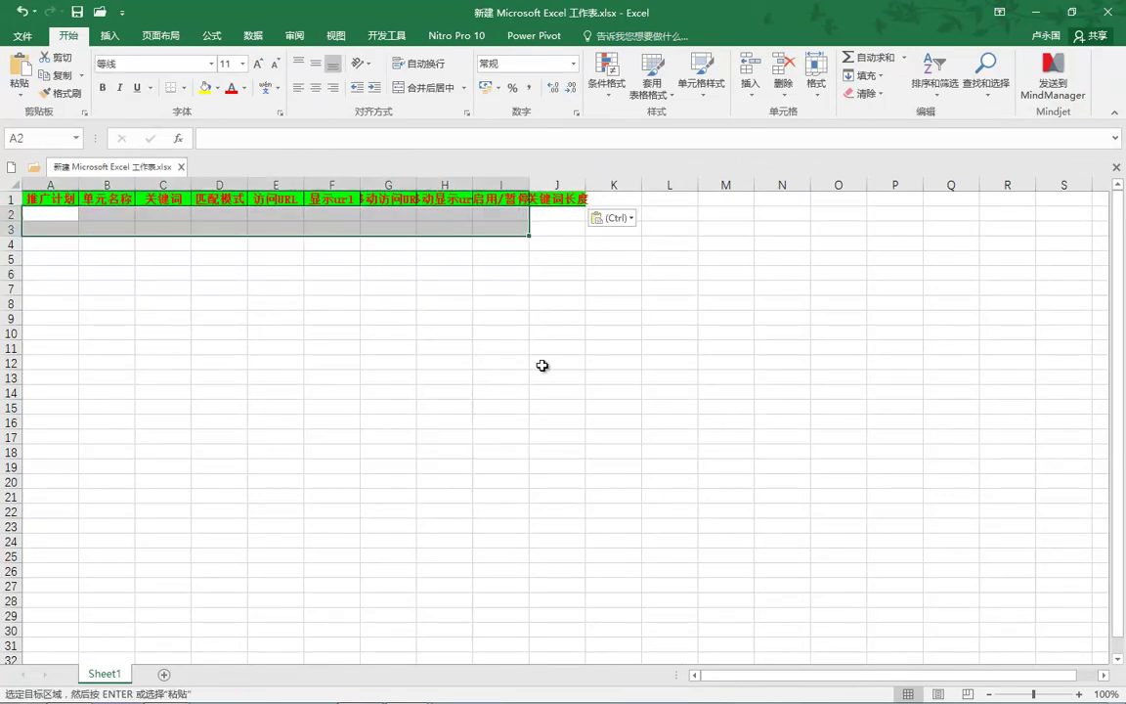
# Step: Return to the creative workbook and launch the Baidu Promotion Client from the desktop
pyautogui.moveTo(407, 690)
pyautogui.moveTo(389, 640)
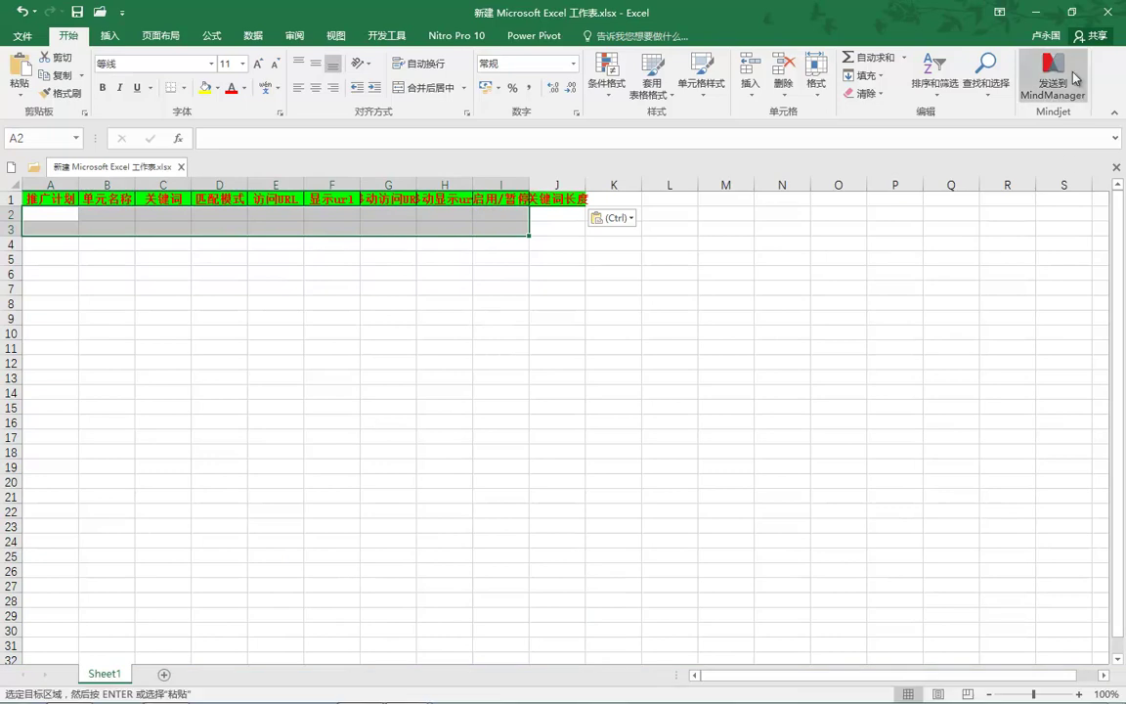
pyautogui.hotkey('alt', 'Tab')
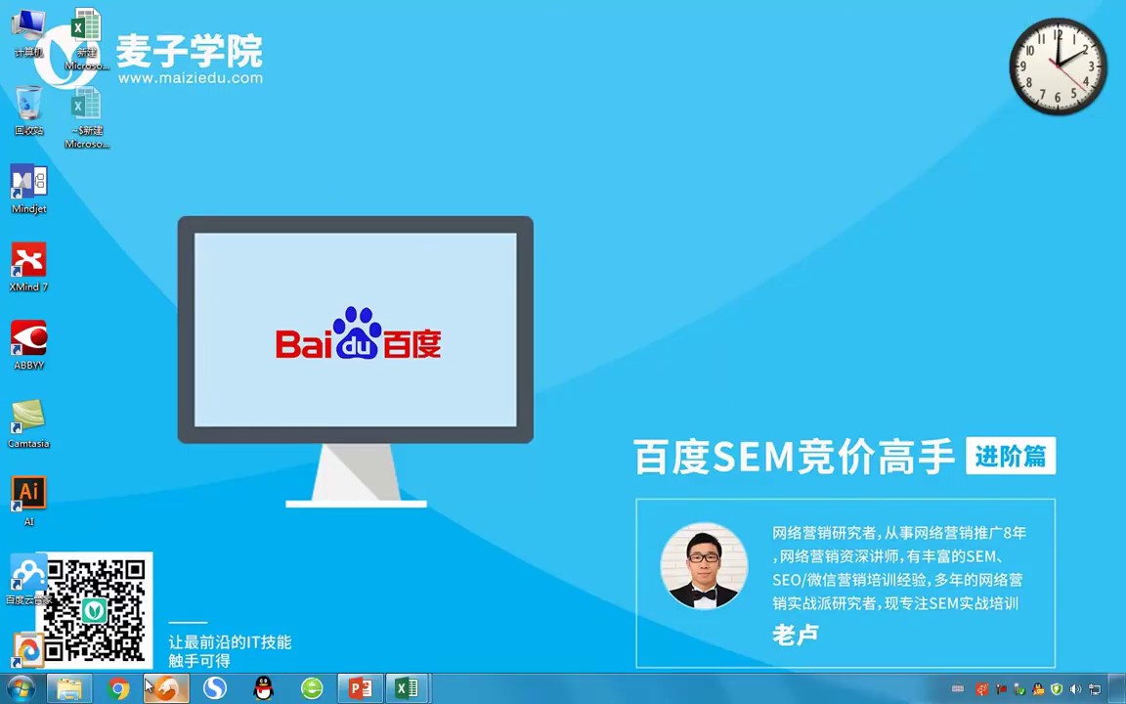
pyautogui.doubleClick(28, 650)
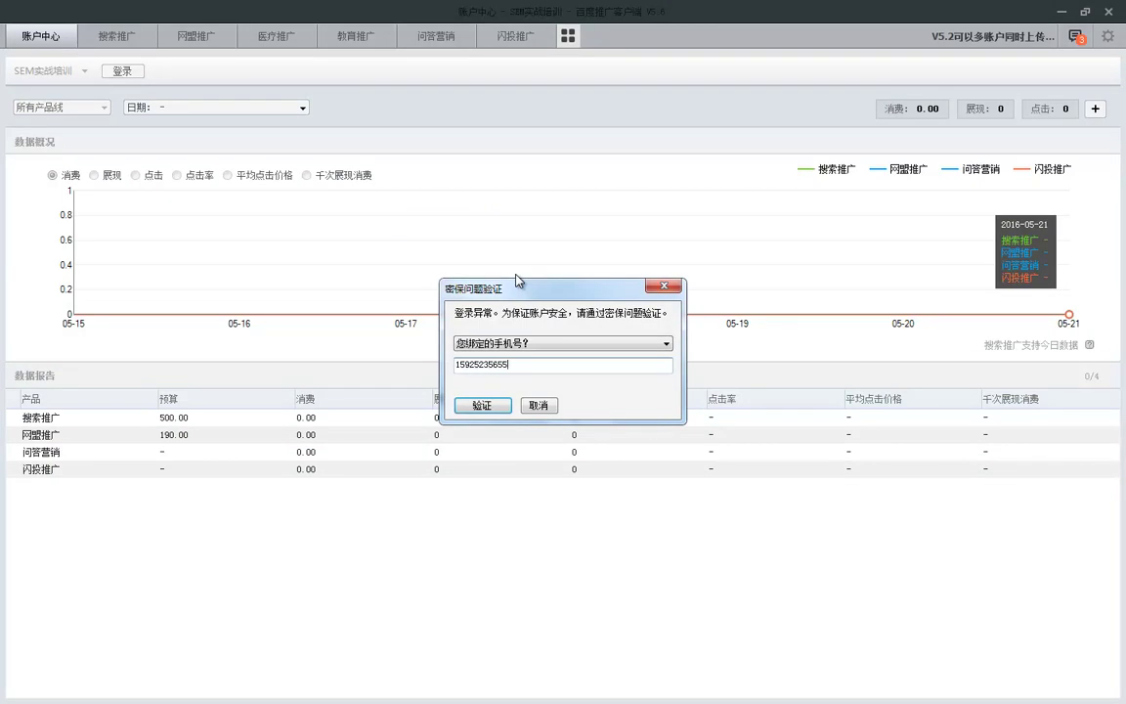
# Step: Pass the security check, open the SEM+教程 plan and select all eight of its keywords
pyautogui.press('Return')
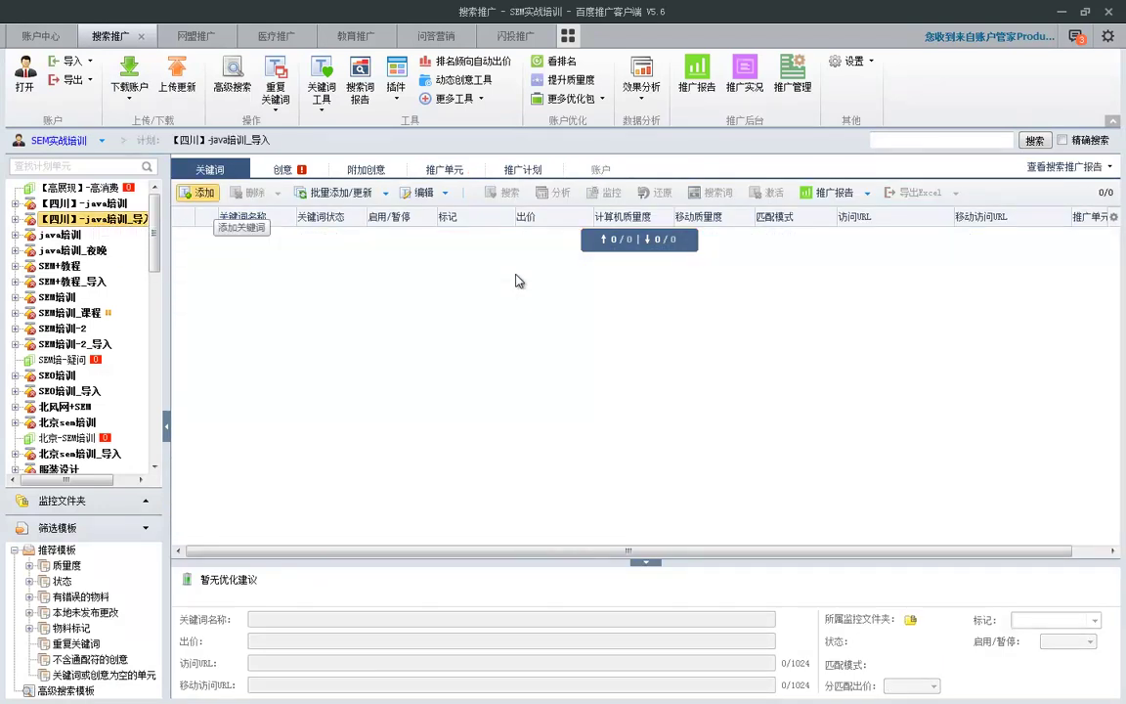
pyautogui.press('Up')
pyautogui.press('Down')
pyautogui.press('Down')
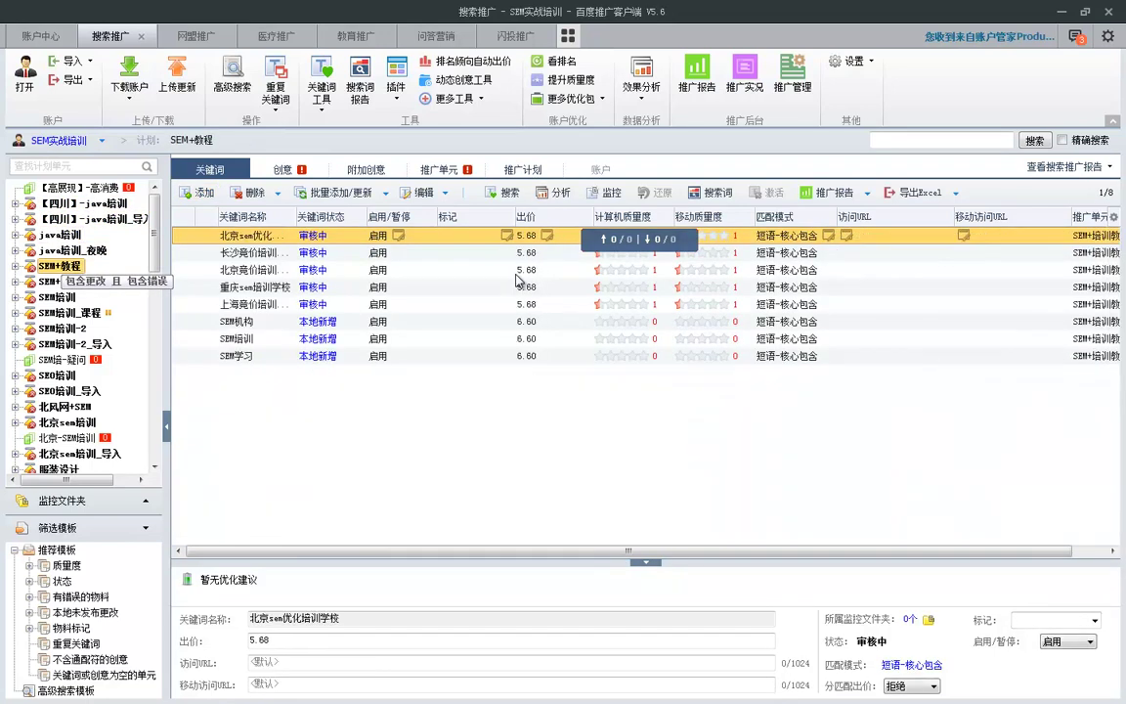
pyautogui.press('Down')
pyautogui.press('Down')
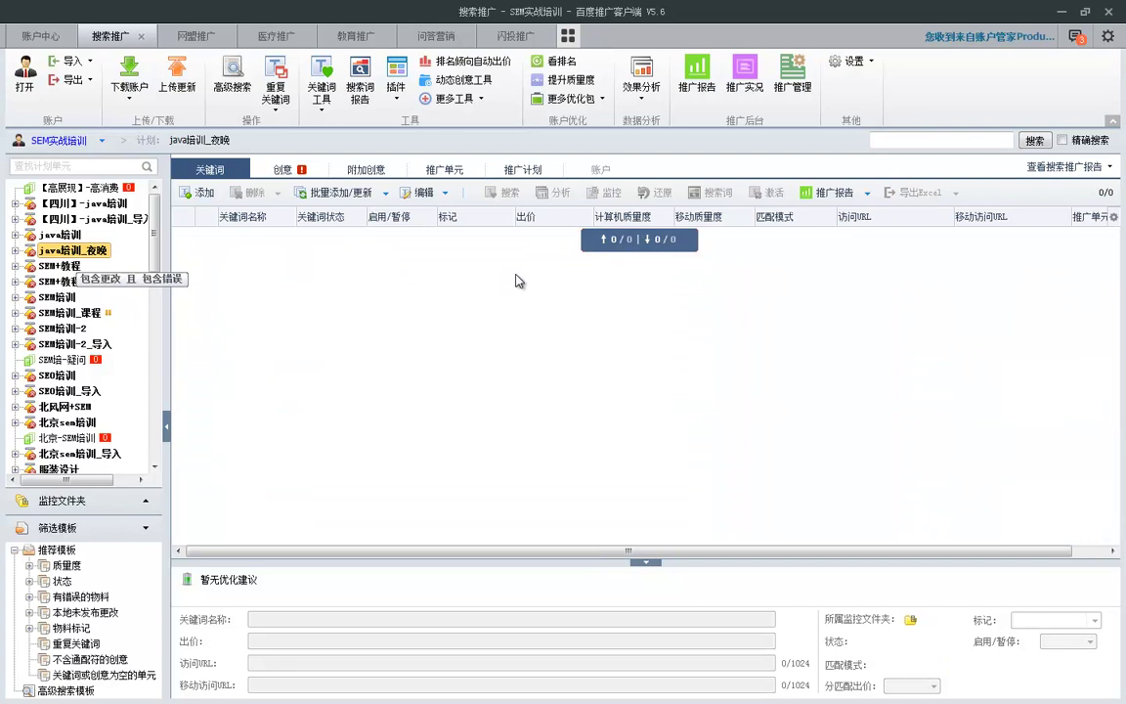
pyautogui.click(515, 275)
pyautogui.hotkey('ctrl', 'a')
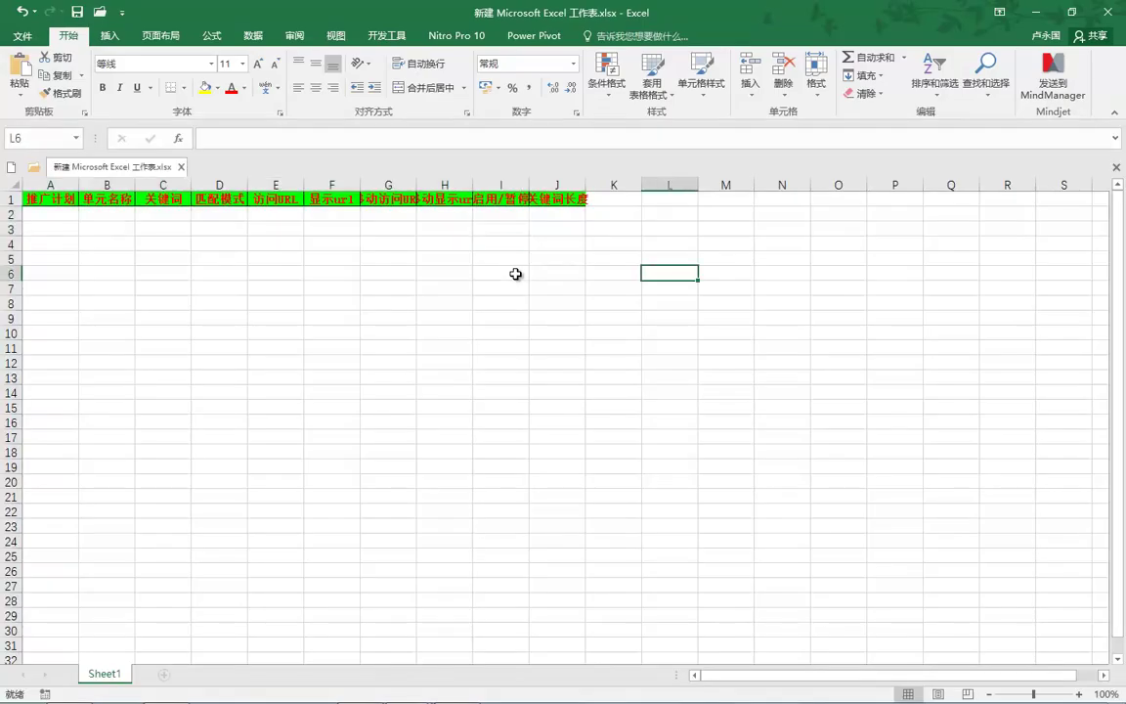
# Step: Paste the eight SEM+教程 keywords at A2 and again at M2, then return to the Baidu client
pyautogui.hotkey('ctrl', 'Home')
pyautogui.hotkey('ctrl', 'v')
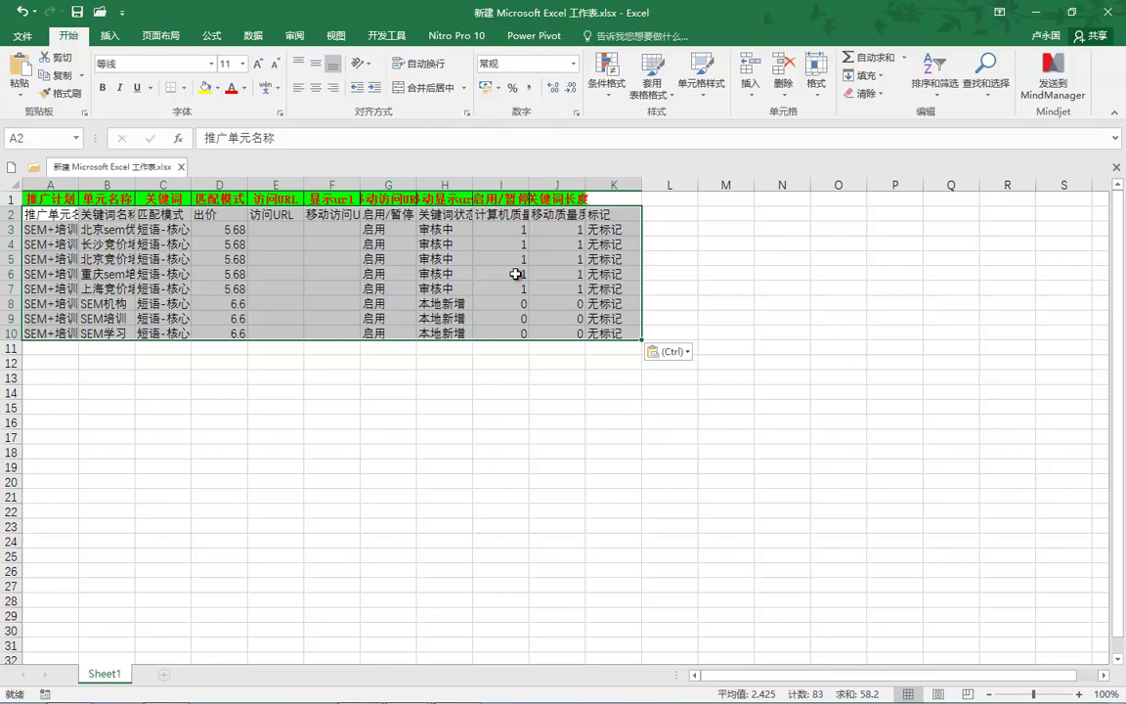
pyautogui.click(725, 213)
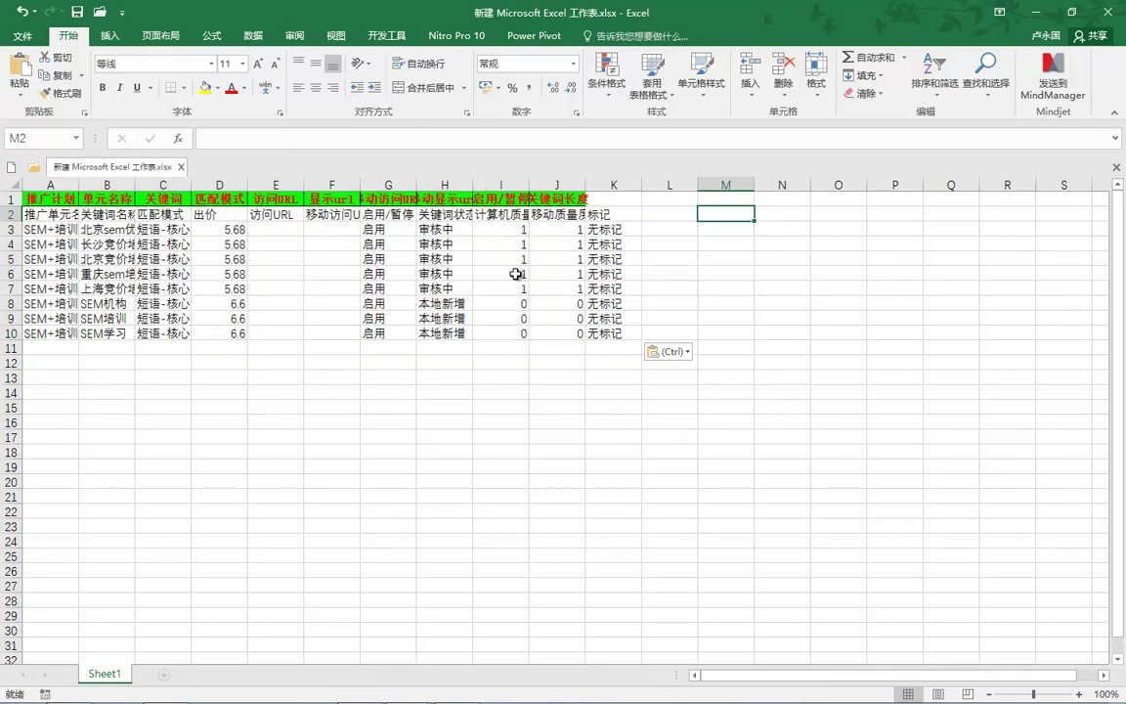
pyautogui.hotkey('ctrl', 'v')
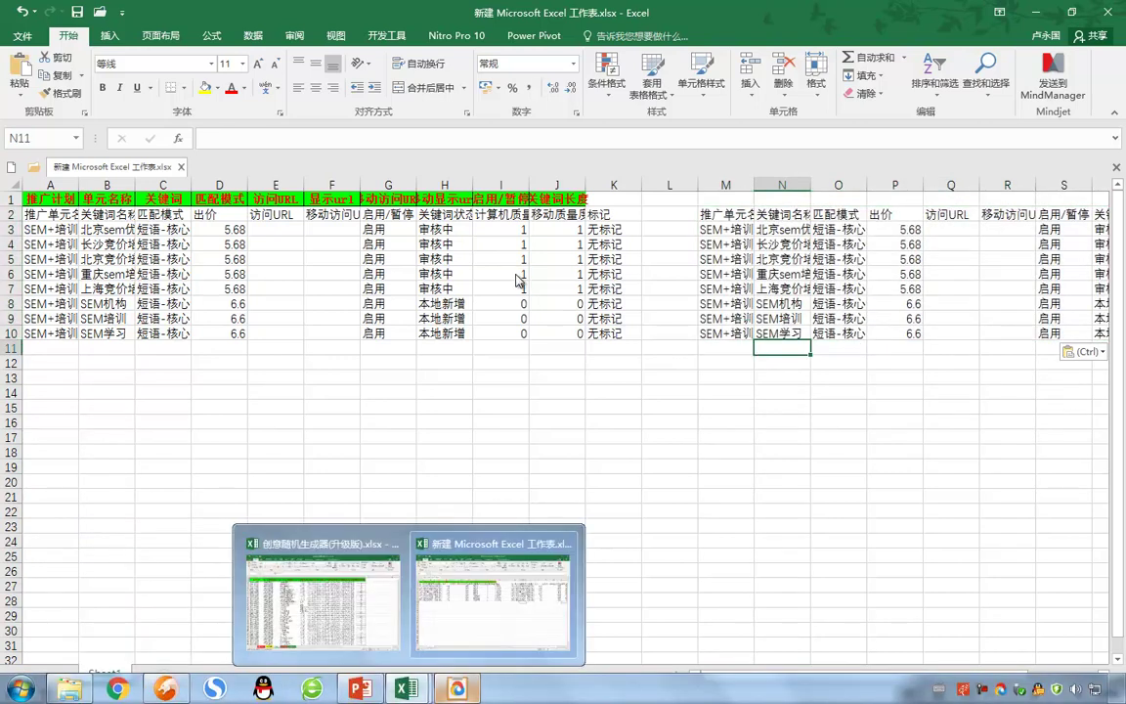
pyautogui.moveTo(456, 688)
pyautogui.hotkey('alt', 'Tab')
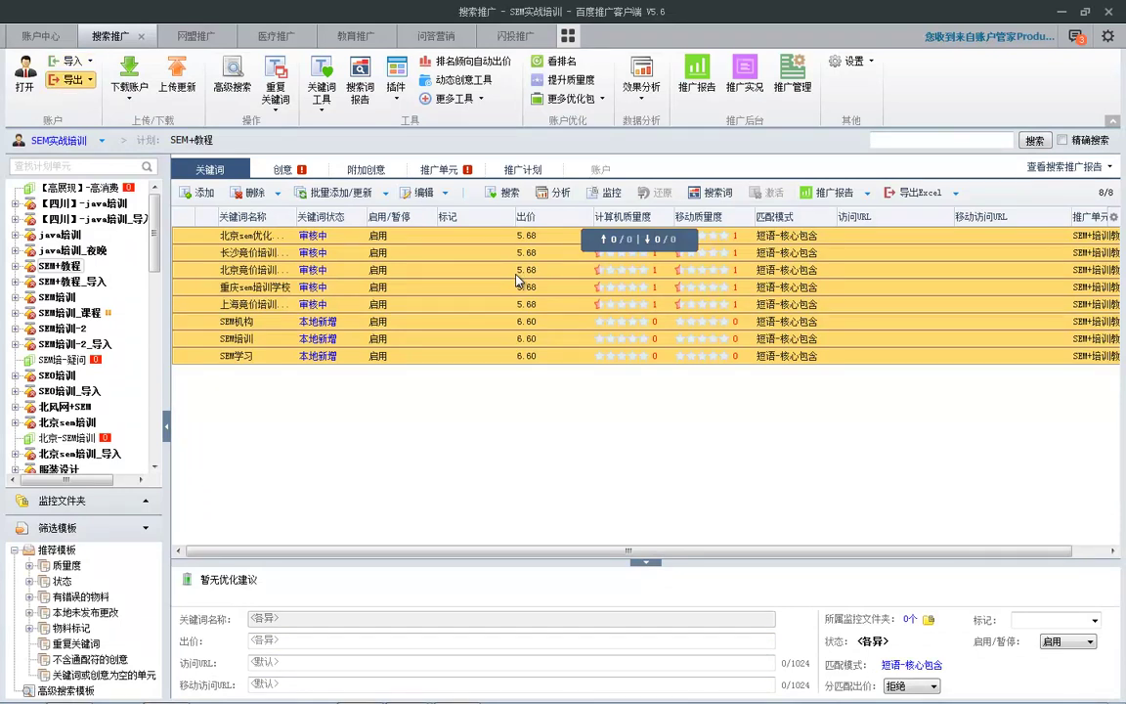
# Step: Export the account information with every plan in the account ticked
pyautogui.click(72, 79)
pyautogui.press('Down')
pyautogui.press('Down')
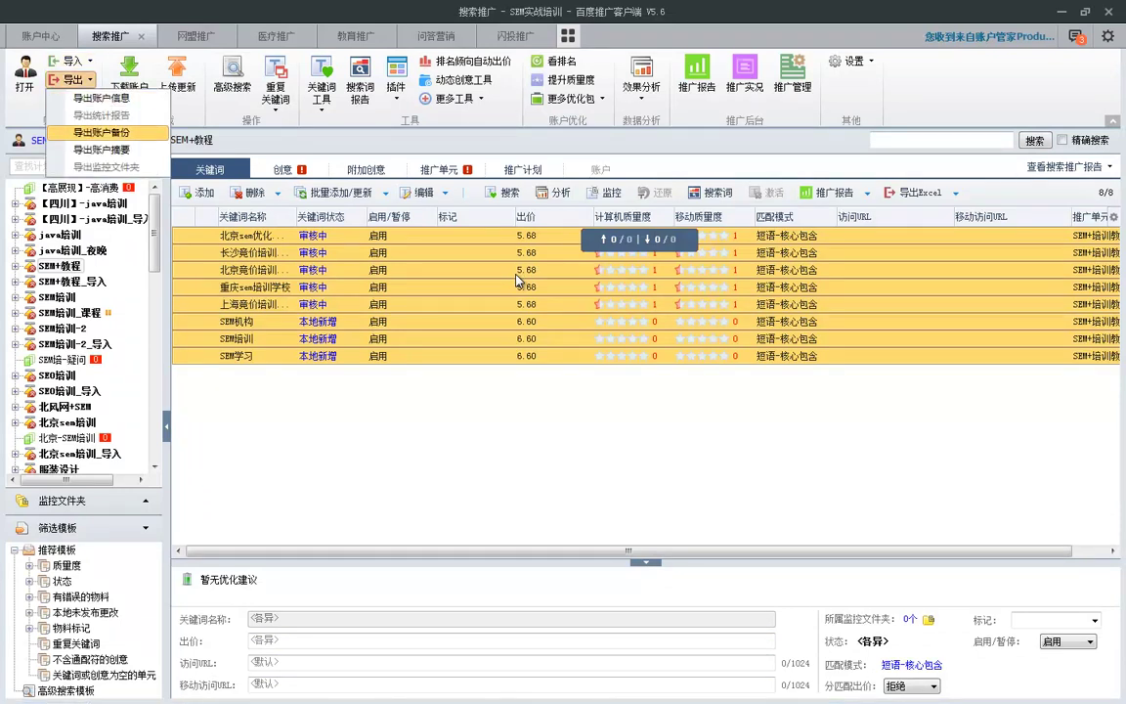
pyautogui.press('Up')
pyautogui.press('Up')
pyautogui.press('Down')
pyautogui.press('Down')
pyautogui.press('Up')
pyautogui.press('Up')
pyautogui.press('Return')
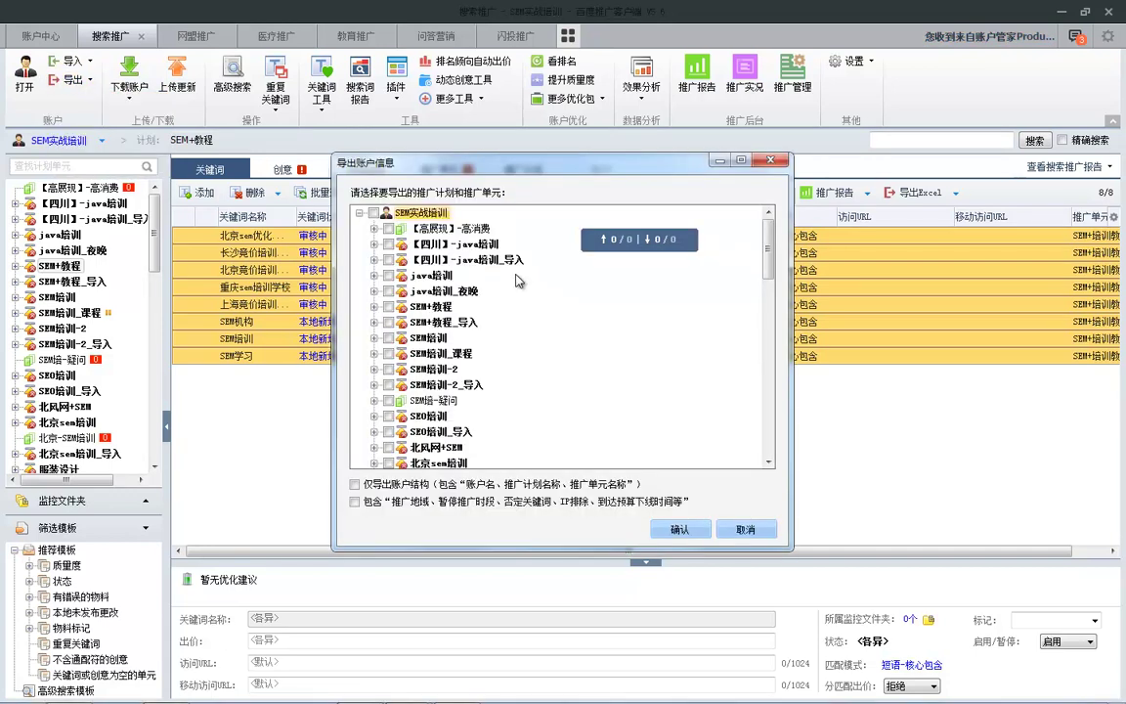
pyautogui.press('space')
pyautogui.press('Return')
# Step: Save the export to the desktop as SEM实战培训_20160521.csv
pyautogui.hotkey('shift', 'Tab')
pyautogui.hotkey('shift', 'Tab')
pyautogui.press('Up')
pyautogui.press('Up')
pyautogui.press('Up')
pyautogui.press('Up')
pyautogui.press('Up')
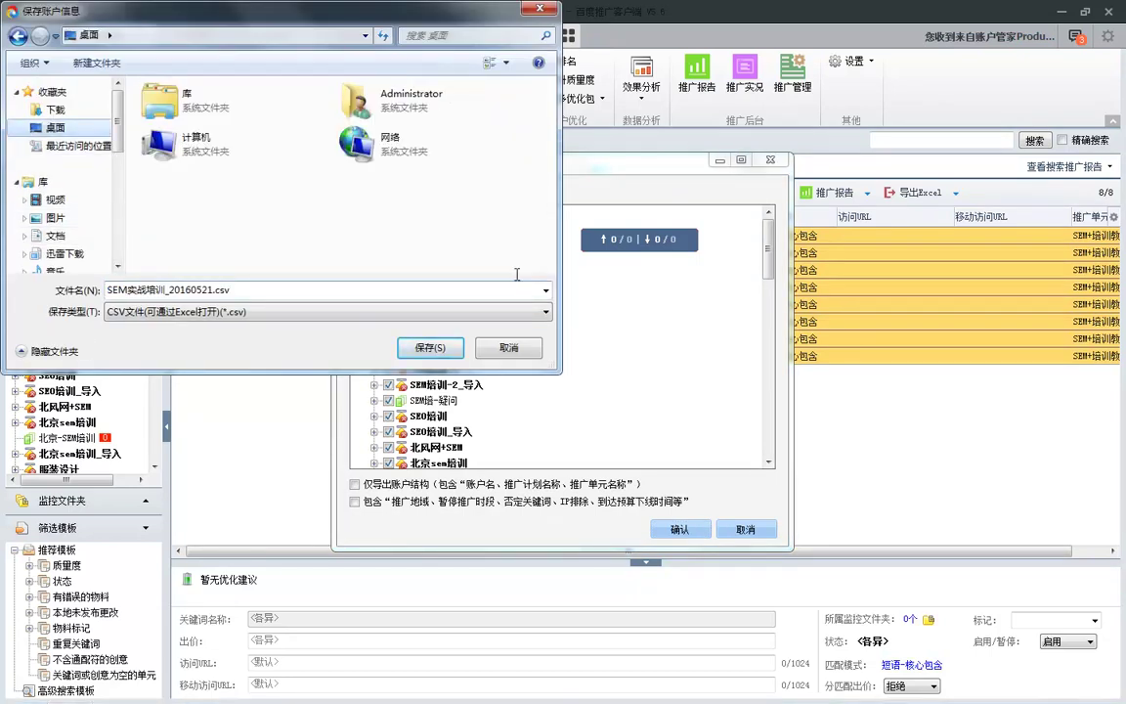
pyautogui.press('Tab')
pyautogui.press('Tab')
pyautogui.press('Return')
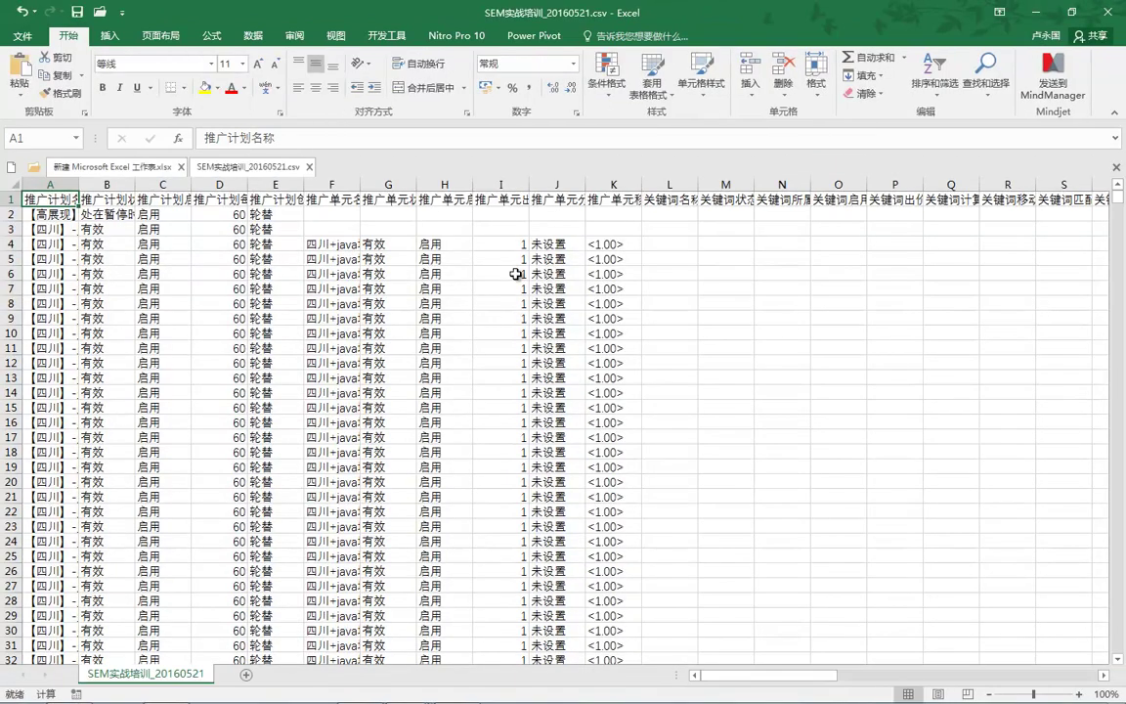
# Step: Delete columns B through E of the exported sheet
pyautogui.hotkey('ctrl', 'space')
pyautogui.press('Right')
pyautogui.hotkey('ctrl', 'space')
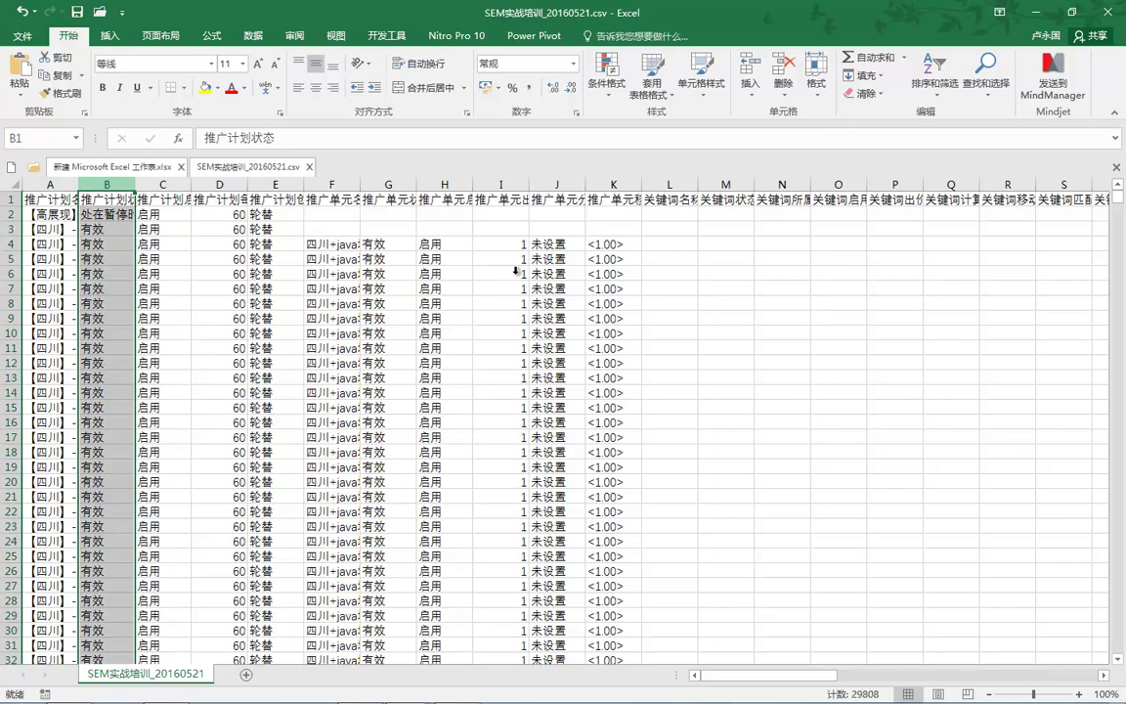
pyautogui.hotkey('shift', 'Right')
pyautogui.hotkey('shift', 'Right')
pyautogui.hotkey('shift', 'Right')
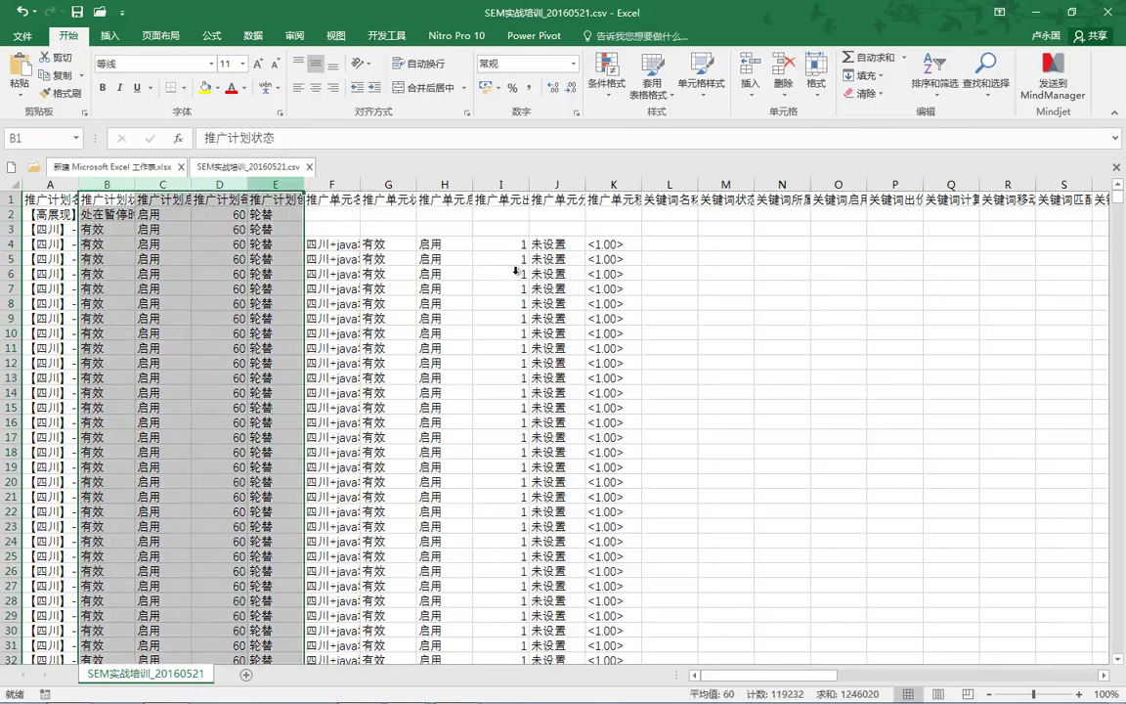
pyautogui.hotkey('shift', 'F10')
pyautogui.press('Down')
pyautogui.press('Down')
pyautogui.press('Down')
pyautogui.press('Down')
pyautogui.press('Return')
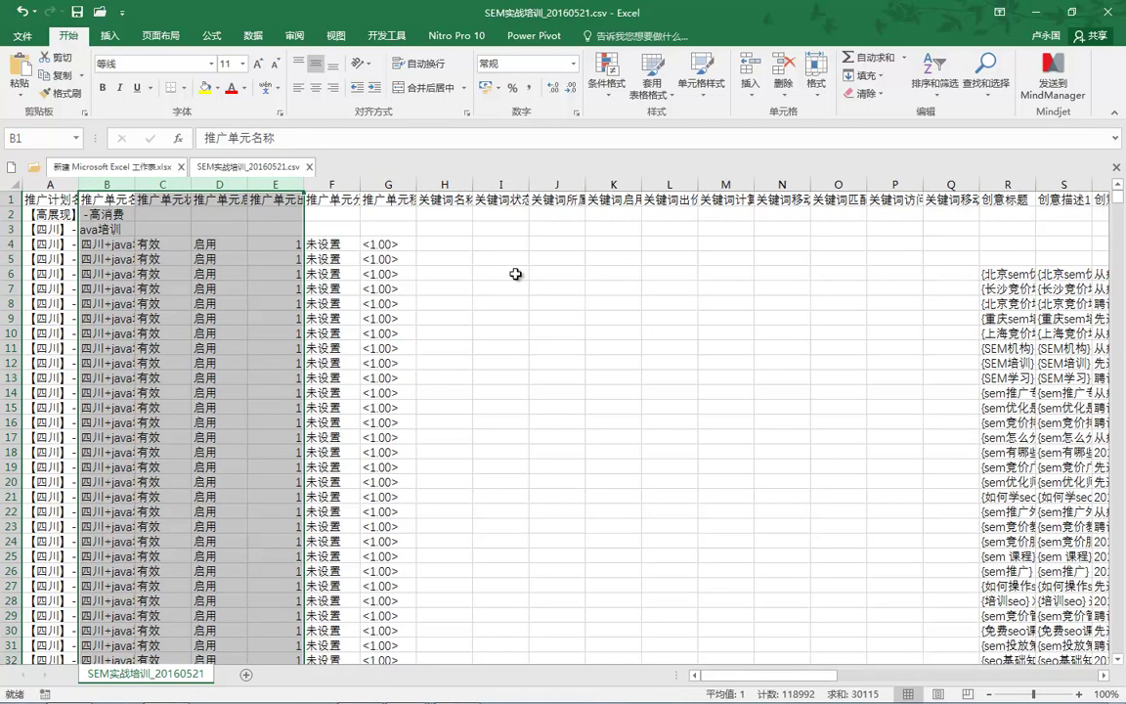
# Step: Delete the unit-level columns C through G
pyautogui.press('Right')
pyautogui.hotkey('ctrl', 'space')
pyautogui.hotkey('shift', 'Right')
pyautogui.hotkey('shift', 'Right')
pyautogui.hotkey('shift', 'Right')
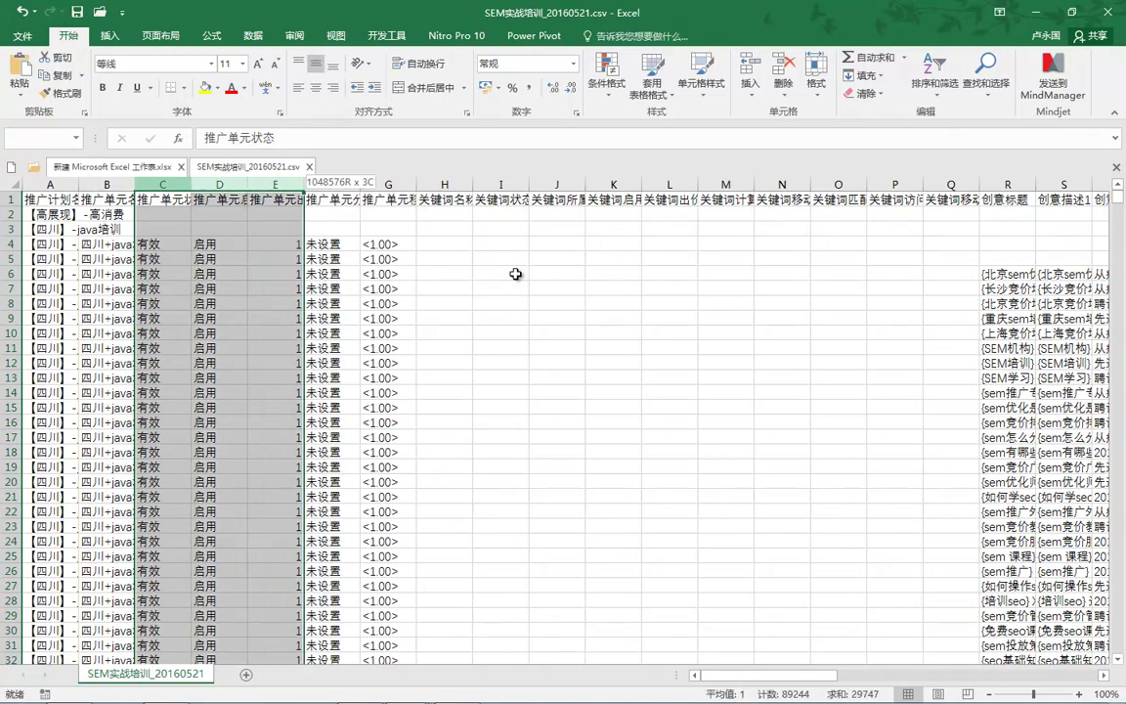
pyautogui.hotkey('shift', 'Right')
pyautogui.hotkey('shift', 'Right')
pyautogui.hotkey('shift', 'Right')
pyautogui.hotkey('shift', 'Right')
pyautogui.hotkey('shift', 'Right')
pyautogui.hotkey('shift', 'Right')
pyautogui.hotkey('shift', 'Right')
pyautogui.hotkey('shift', 'Right')
pyautogui.hotkey('shift', 'Right')
pyautogui.hotkey('shift', 'Right')
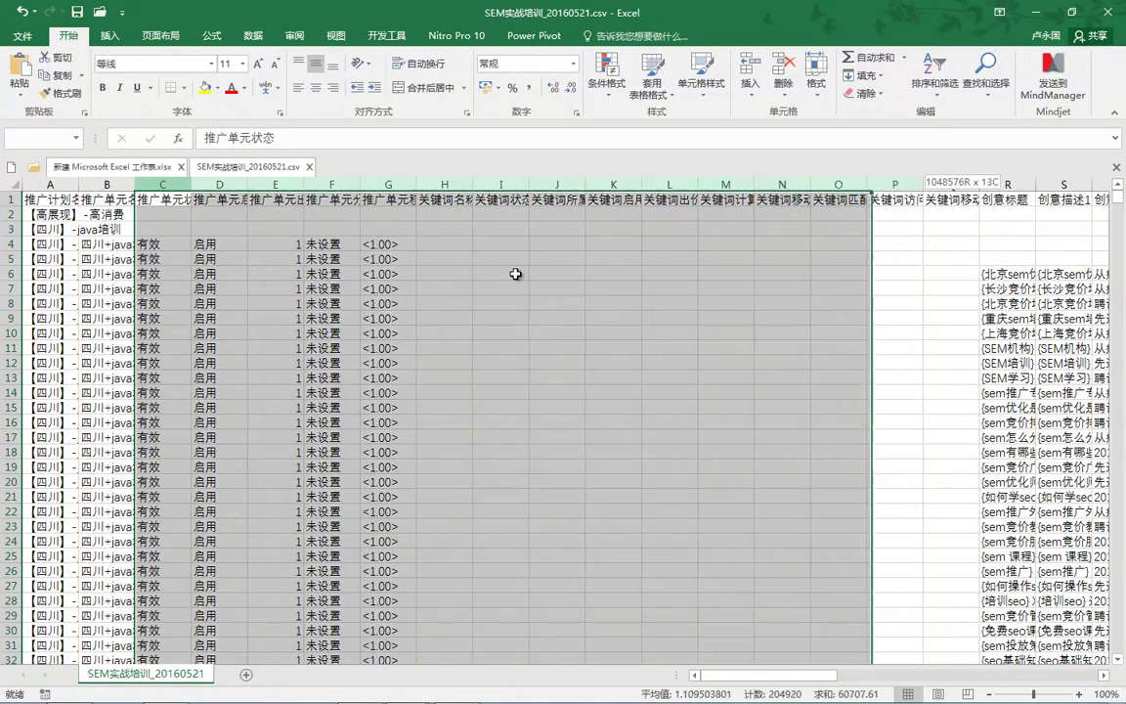
pyautogui.hotkey('shift', 'Left')
pyautogui.hotkey('shift', 'Left')
pyautogui.hotkey('shift', 'Left')
pyautogui.hotkey('shift', 'Left')
pyautogui.hotkey('shift', 'Left')
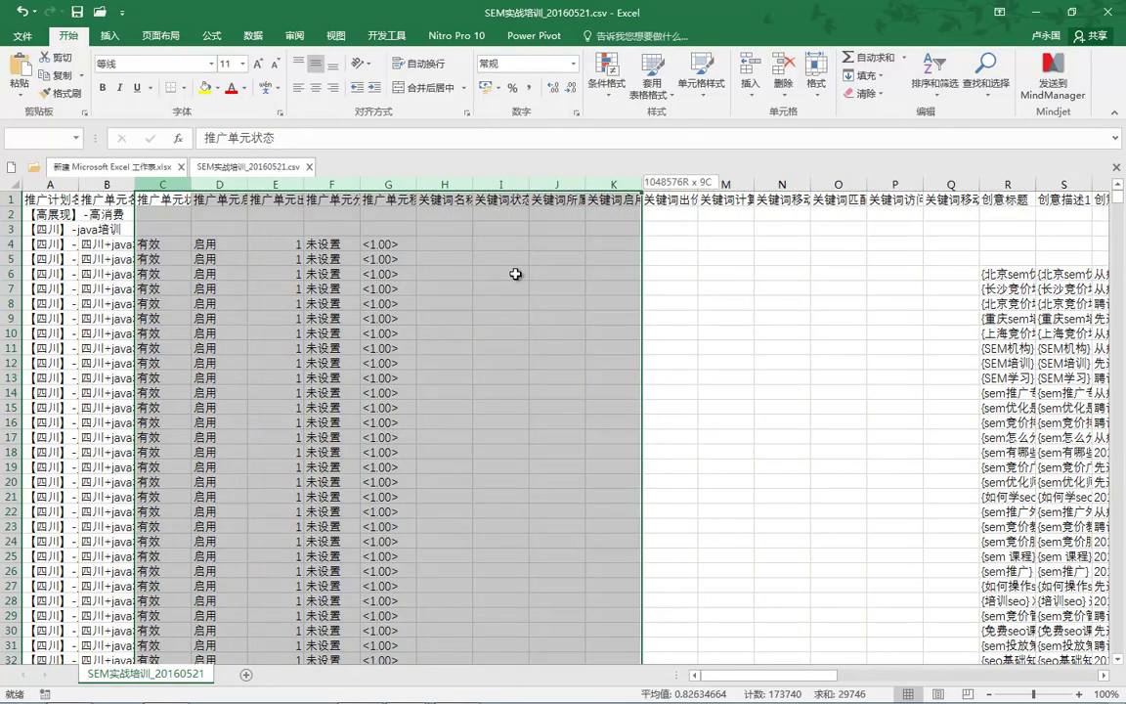
pyautogui.hotkey('shift', 'Left')
pyautogui.hotkey('shift', 'Left')
pyautogui.hotkey('shift', 'Left')
pyautogui.hotkey('shift', 'Left')
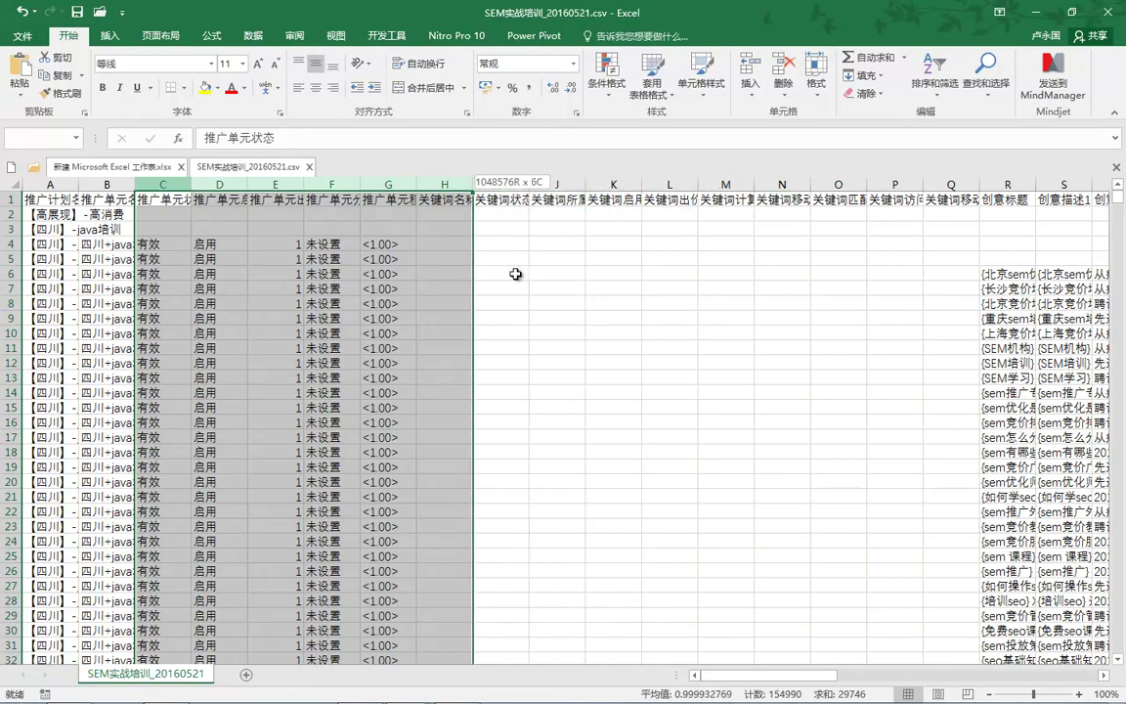
pyautogui.hotkey('shift', 'F10')
pyautogui.press('Down')
pyautogui.press('Down')
pyautogui.press('Down')
pyautogui.press('Down')
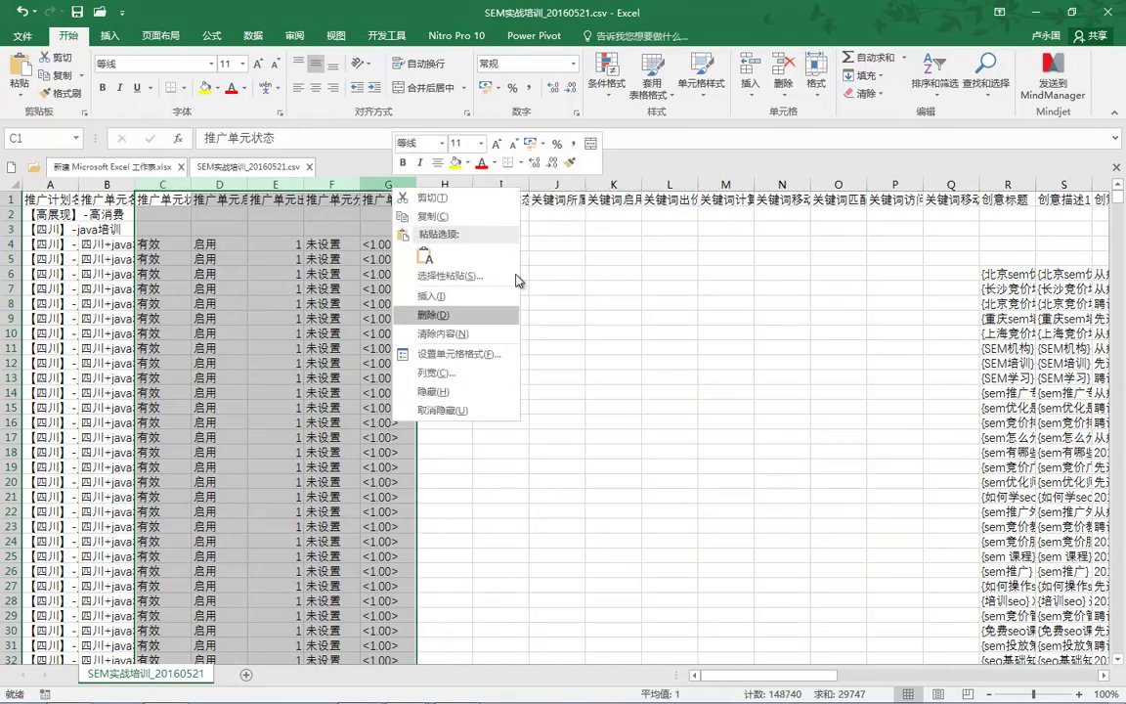
pyautogui.press('Return')
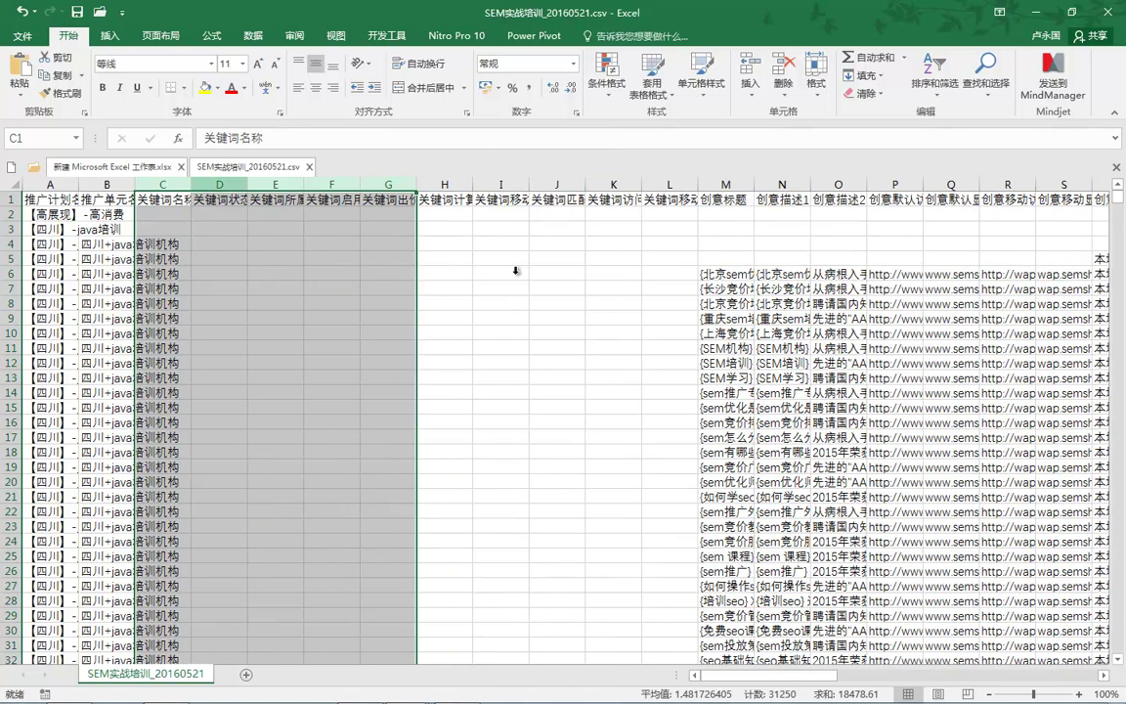
# Step: Remove every row with a blank keyword name in column C using Go To Special > Blanks
pyautogui.press('Right')
pyautogui.hotkey('ctrl', 'space')
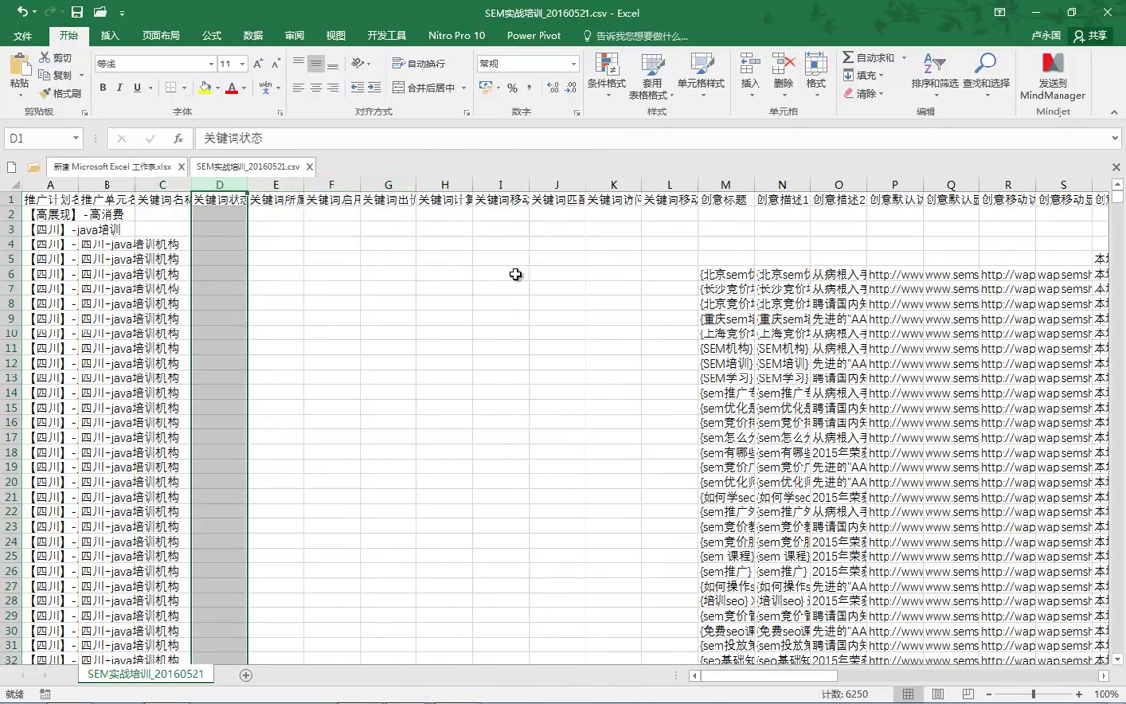
pyautogui.press('Left')
pyautogui.press('Down')
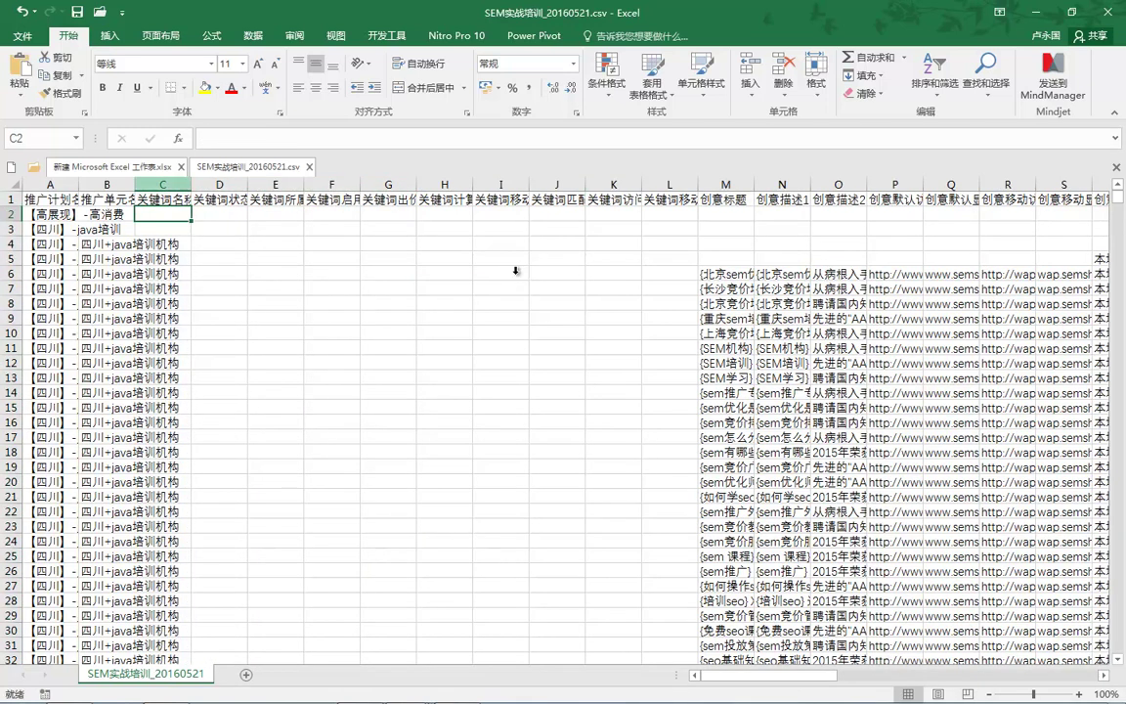
pyautogui.hotkey('ctrl', 'space')
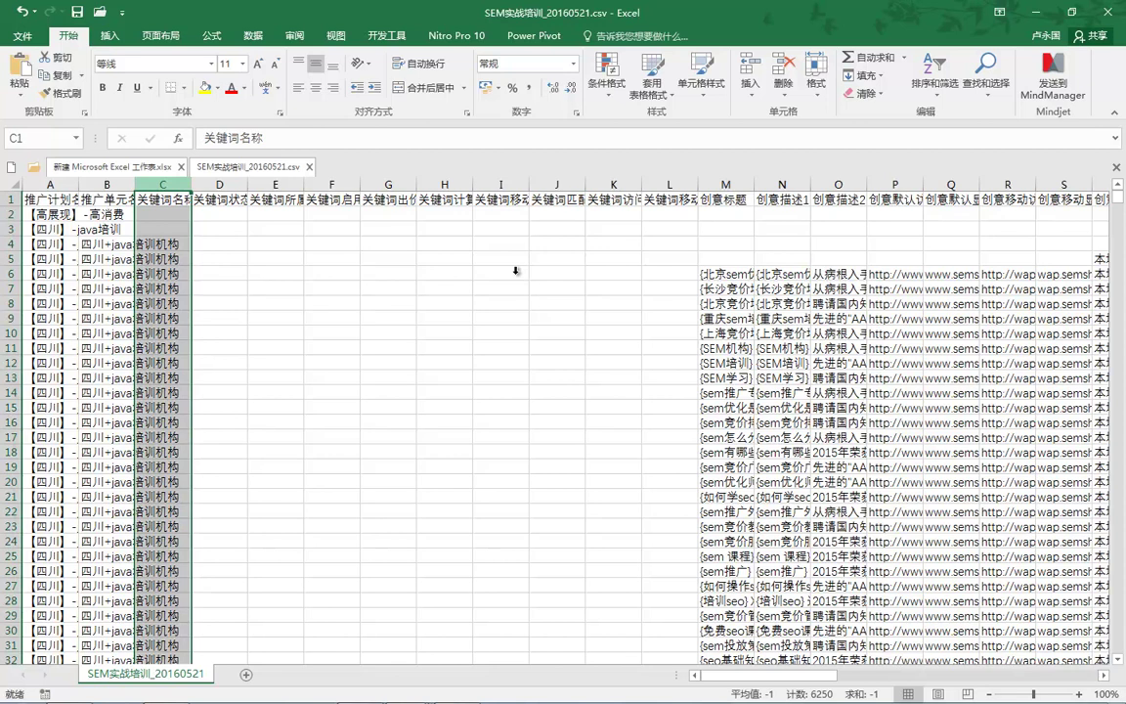
pyautogui.hotkey('ctrl', 'g')
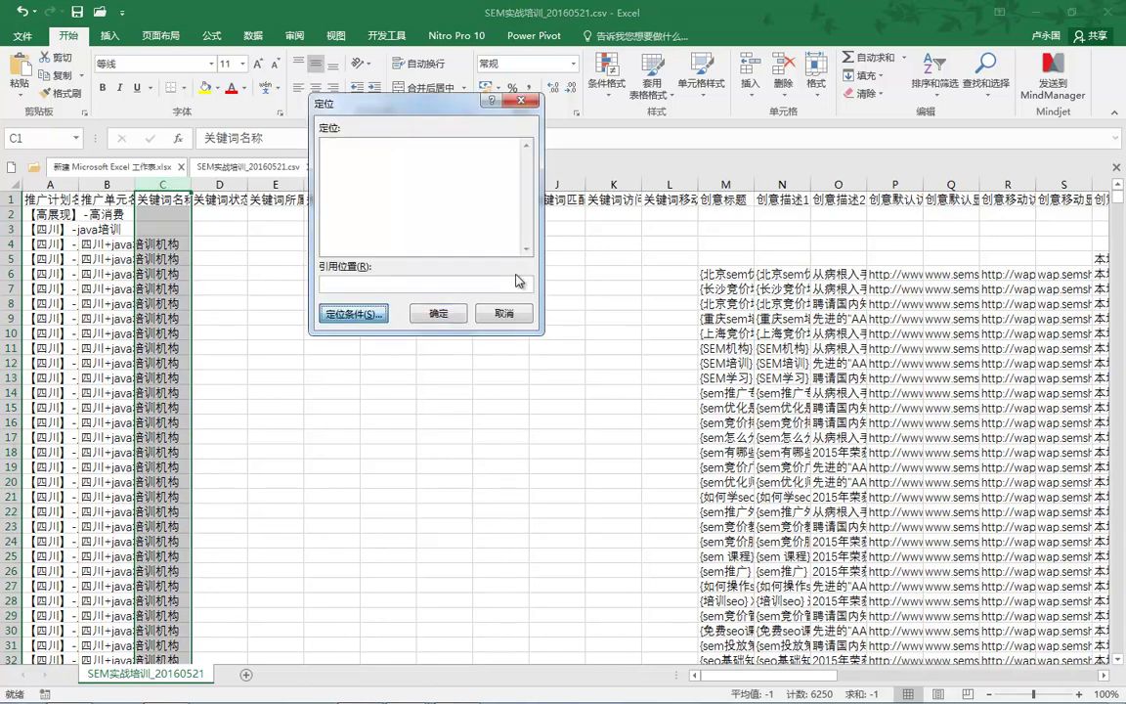
pyautogui.hotkey('alt', 's')
pyautogui.hotkey('alt', 'k')
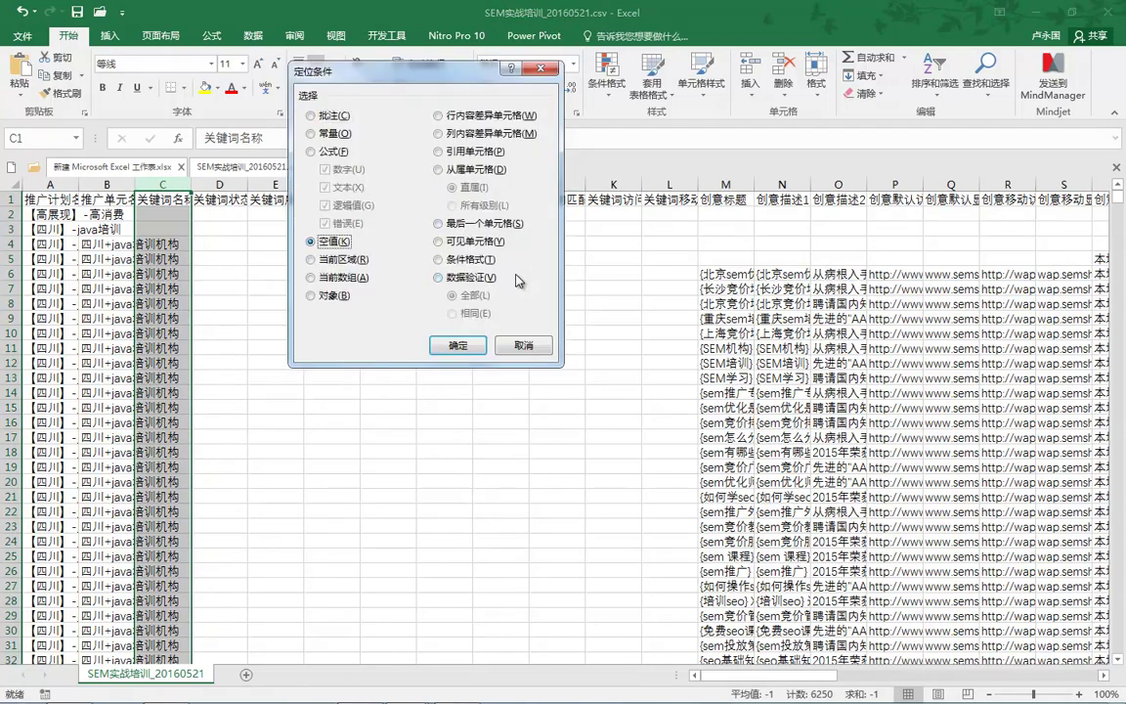
pyautogui.press('Return')
pyautogui.hotkey('shift', 'F10')
pyautogui.press('Up')
pyautogui.press('Up')
pyautogui.press('Up')
pyautogui.press('Up')
pyautogui.press('Return')
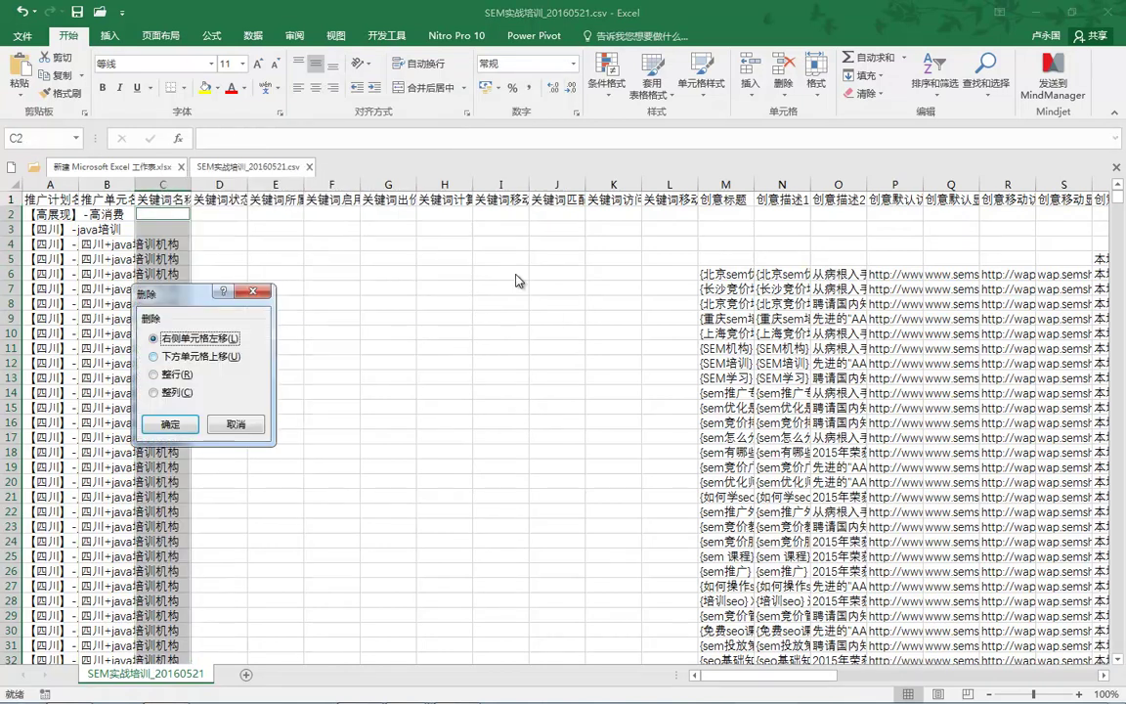
pyautogui.hotkey('alt', 'r')
pyautogui.press('Return')
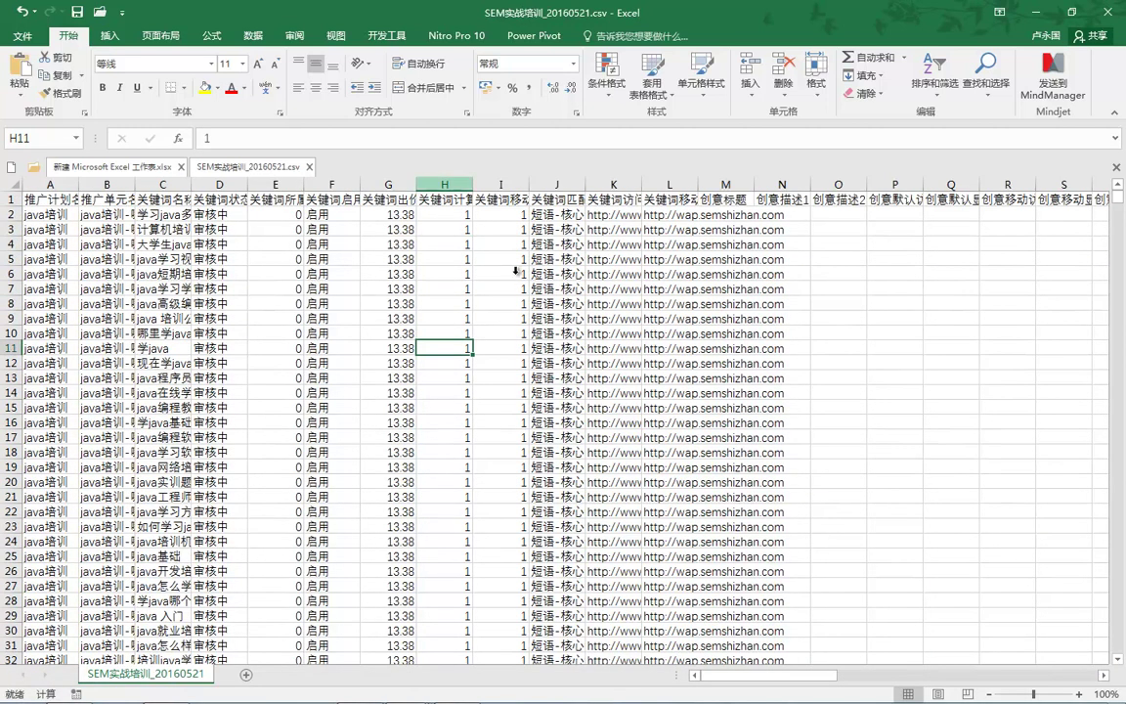
# Step: Delete columns E through I
pyautogui.moveTo(275, 184); pyautogui.dragTo(444, 184)
pyautogui.moveTo(515, 274); pyautogui.dragTo(517, 278)
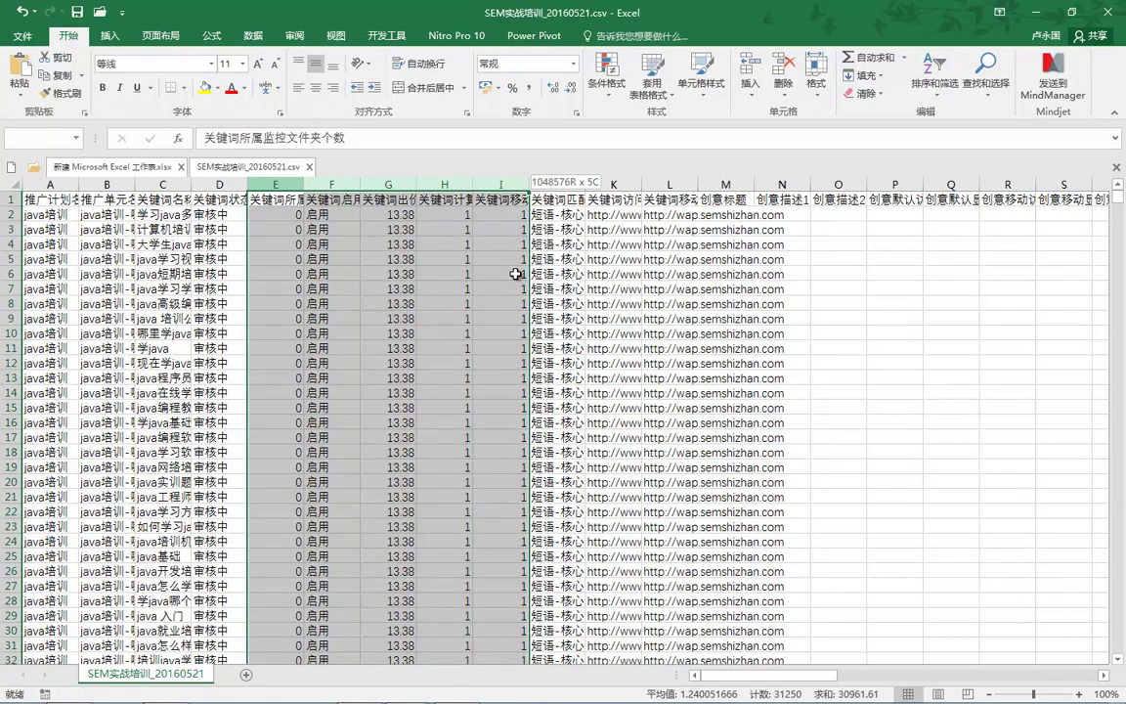
pyautogui.rightClick(501, 183)
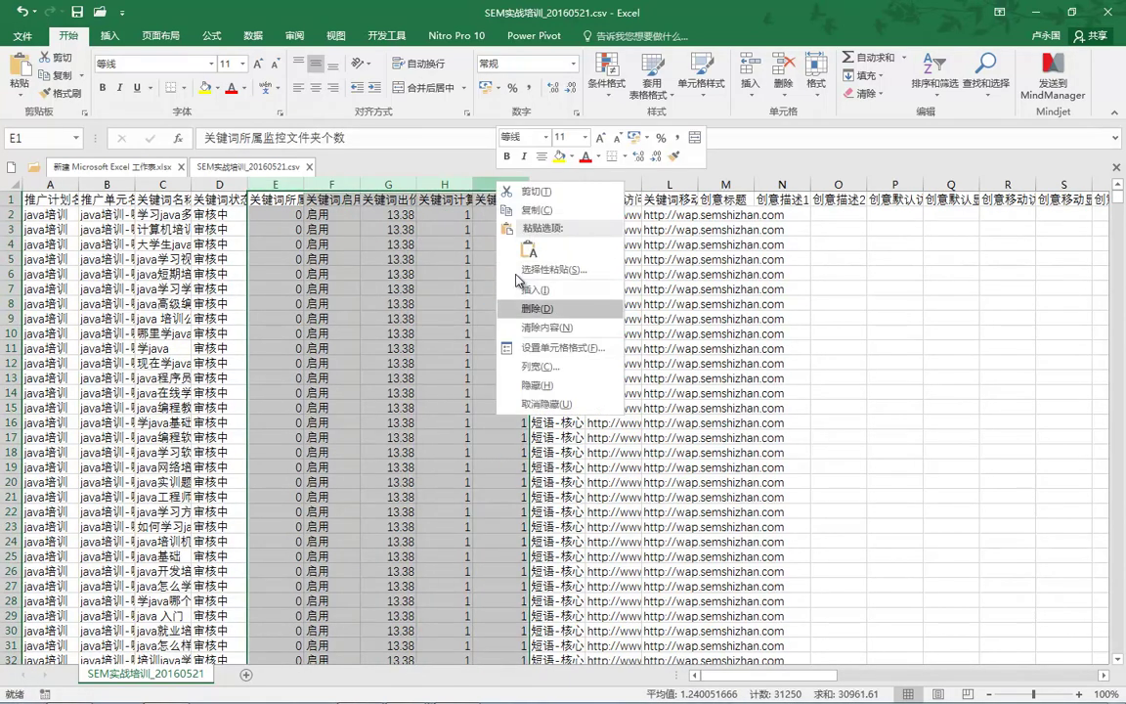
pyautogui.click(536, 307)
# Step: Autofit columns F and G for full URLs and columns A and B for plan and unit names
pyautogui.click(500, 184)
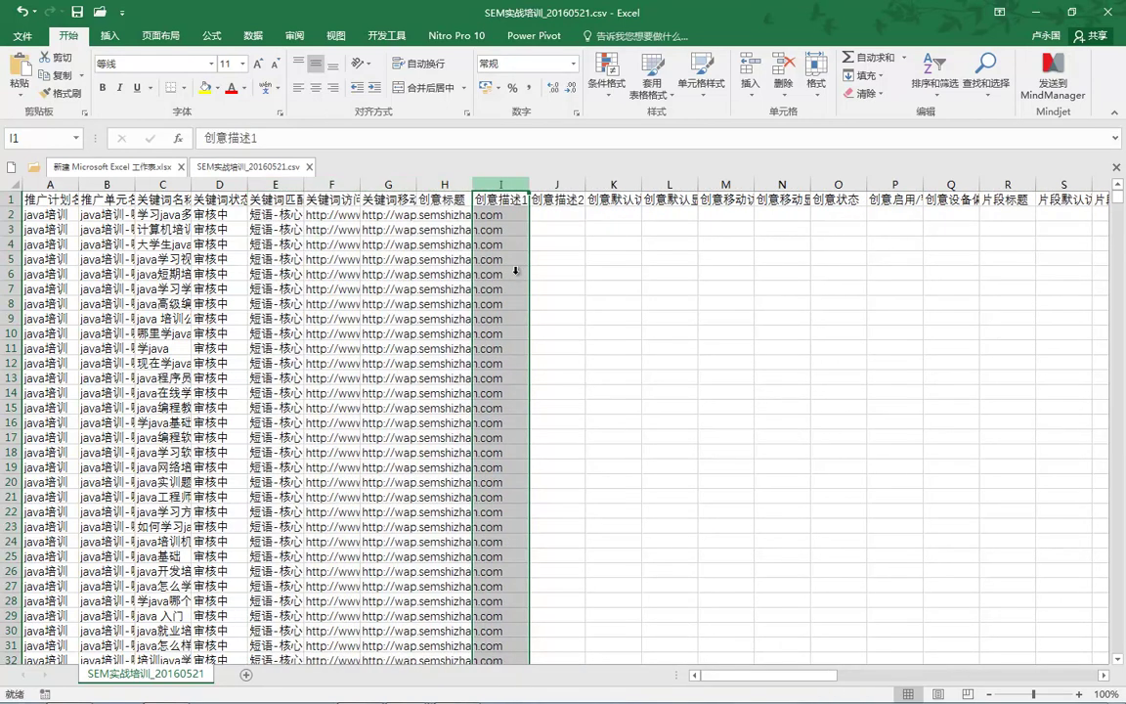
pyautogui.click(388, 184)
pyautogui.click(332, 184)
pyautogui.doubleClick(360, 184)
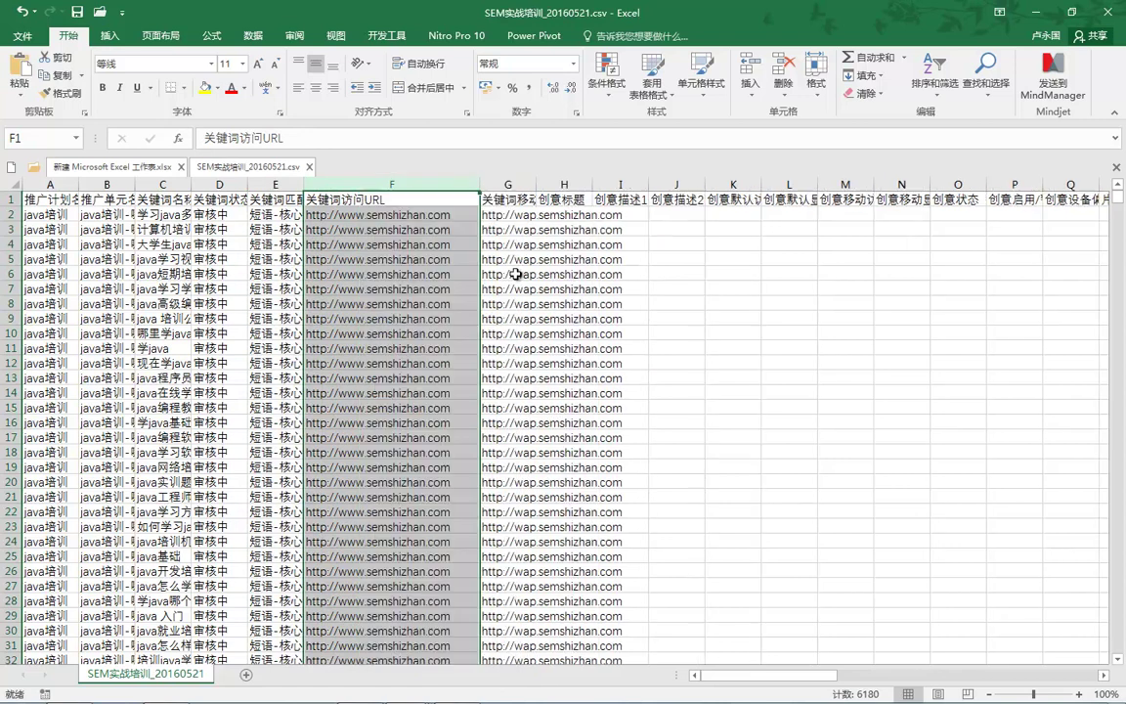
pyautogui.doubleClick(537, 184)
pyautogui.moveTo(632, 184); pyautogui.dragTo(1019, 184)
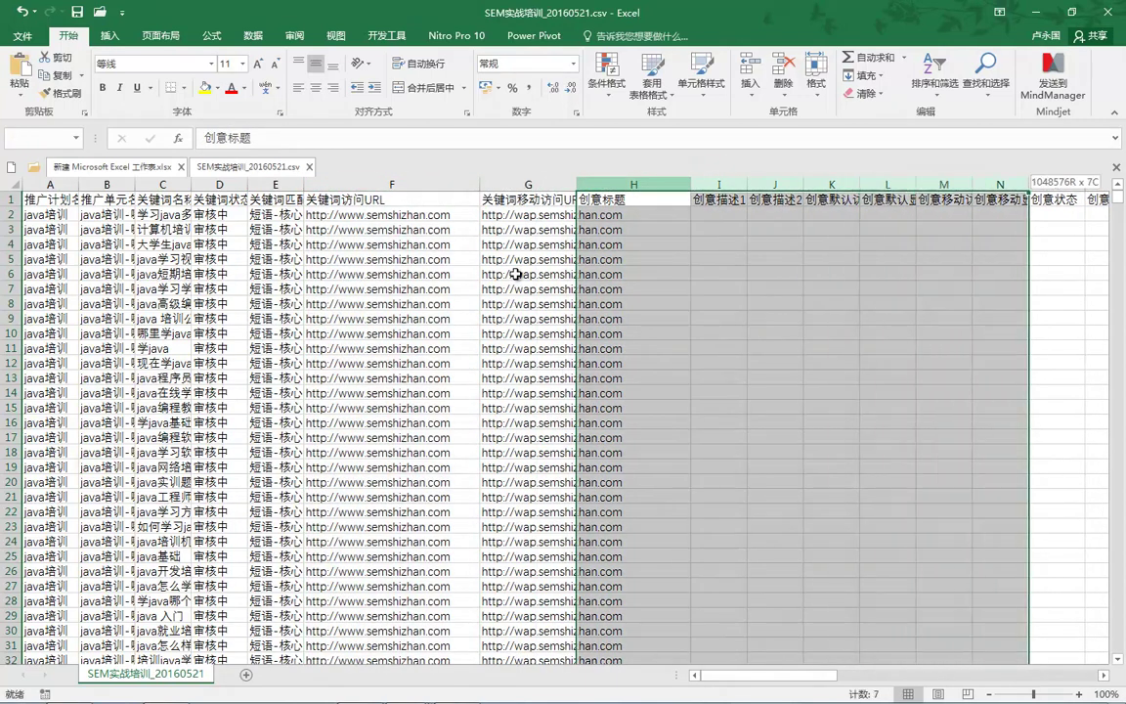
pyautogui.rightClick(1010, 184)
pyautogui.click(515, 274)
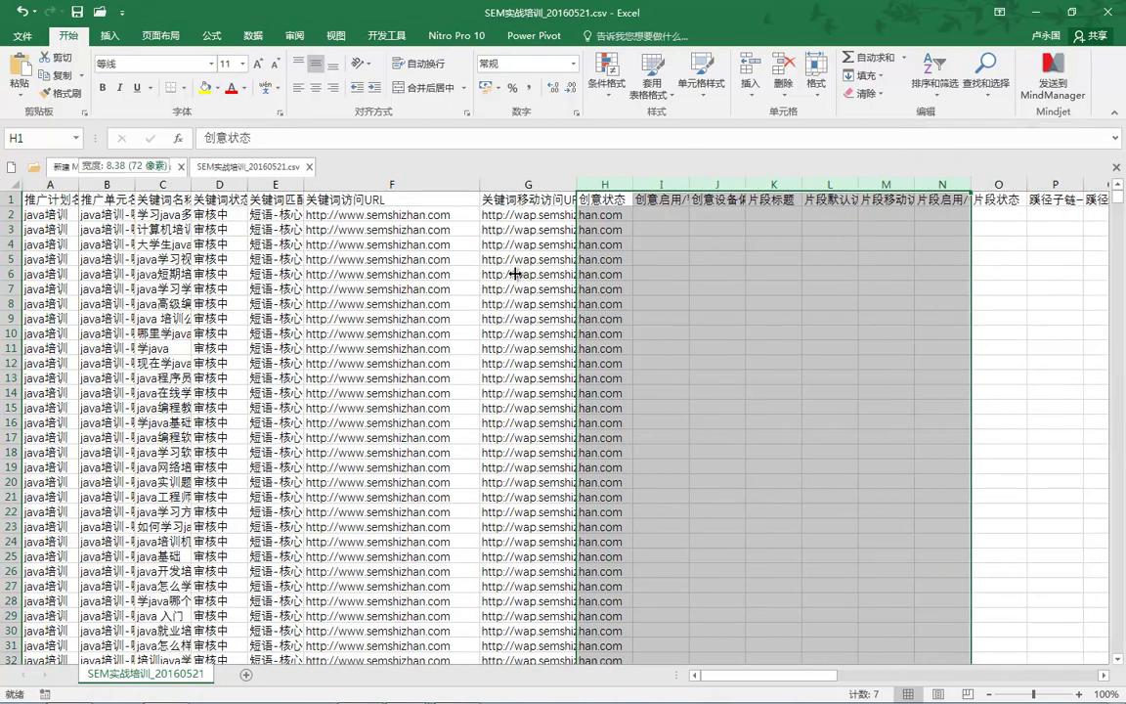
pyautogui.doubleClick(78, 184)
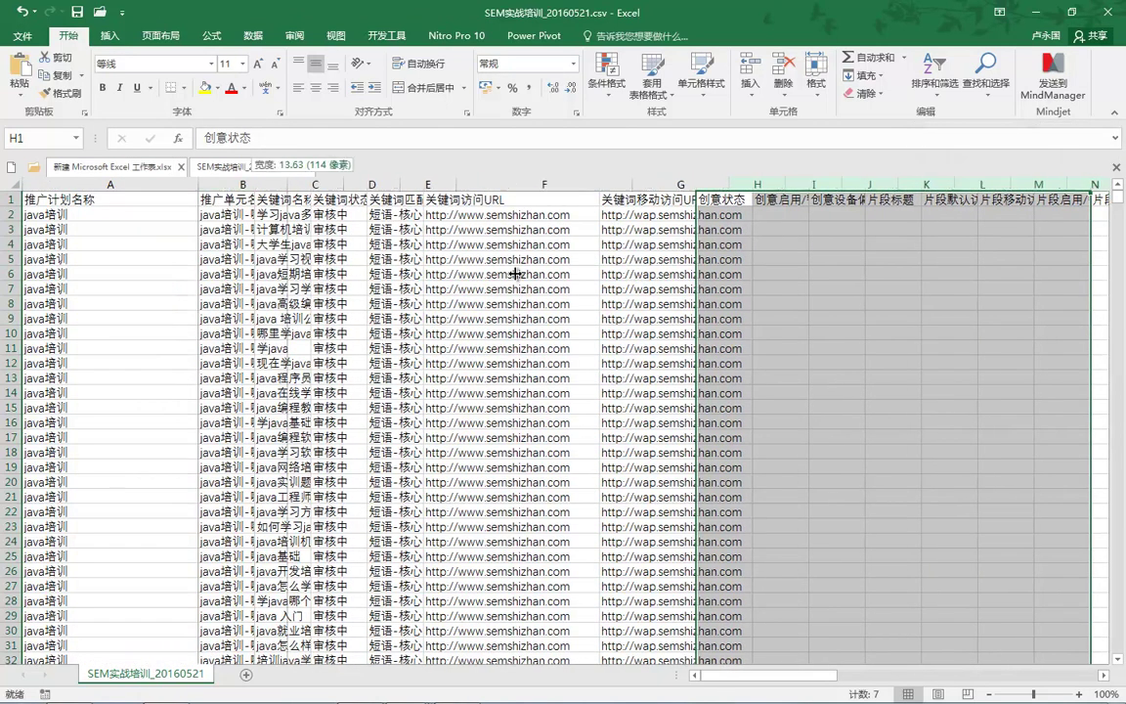
pyautogui.doubleClick(255, 184)
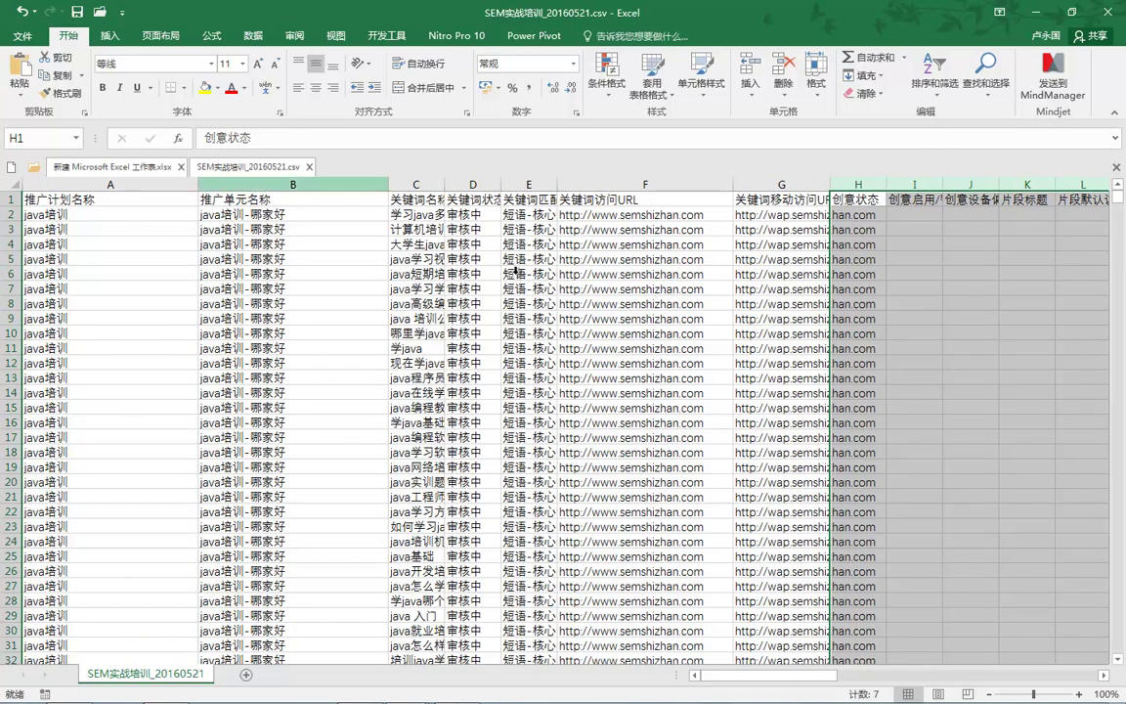
# Step: Select column D, right after the keyword names, to insert a column there
pyautogui.click(293, 184)
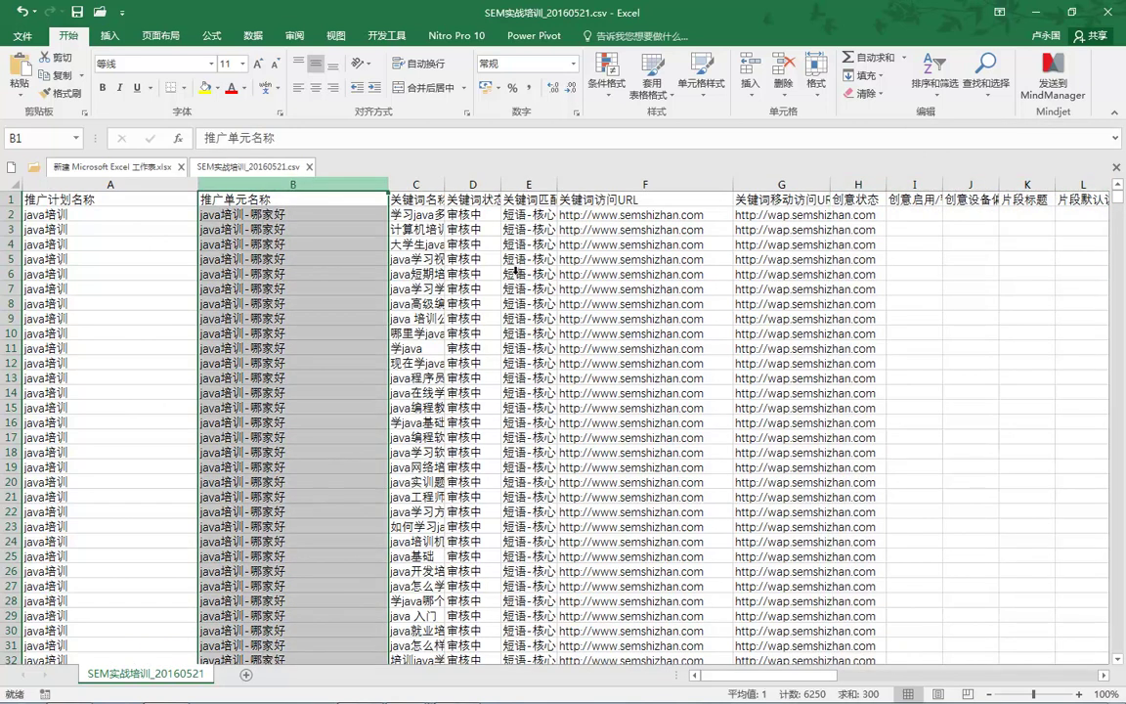
pyautogui.hotkey('shift', 'Right')
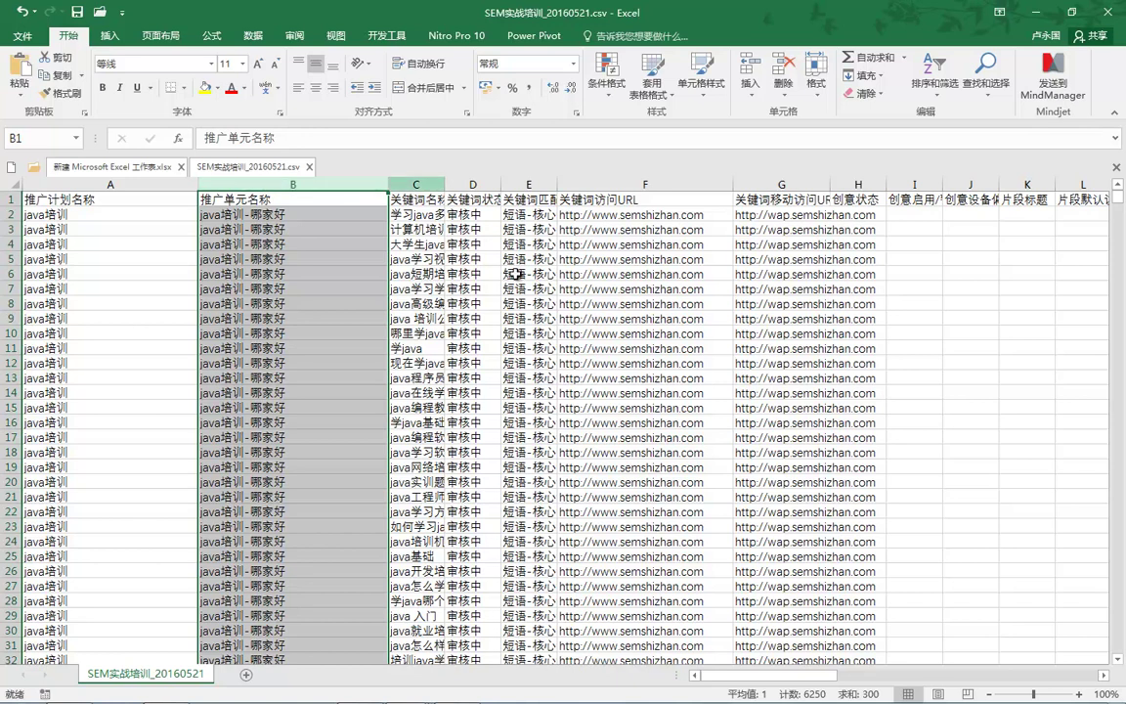
pyautogui.press('Right')
pyautogui.hotkey('ctrl', 'space')
pyautogui.click(473, 183)
pyautogui.rightClick(474, 184)
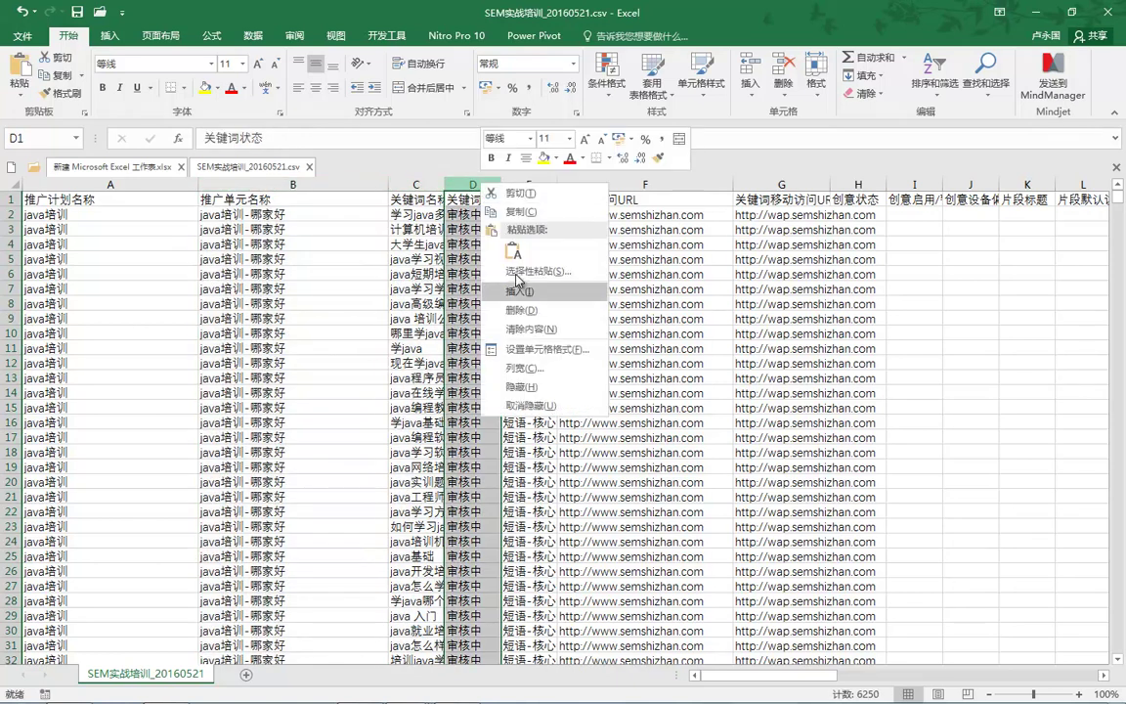
# Step: Insert an empty column D and fill it down with =LENB(C1) keyword byte lengths
pyautogui.click(516, 273)
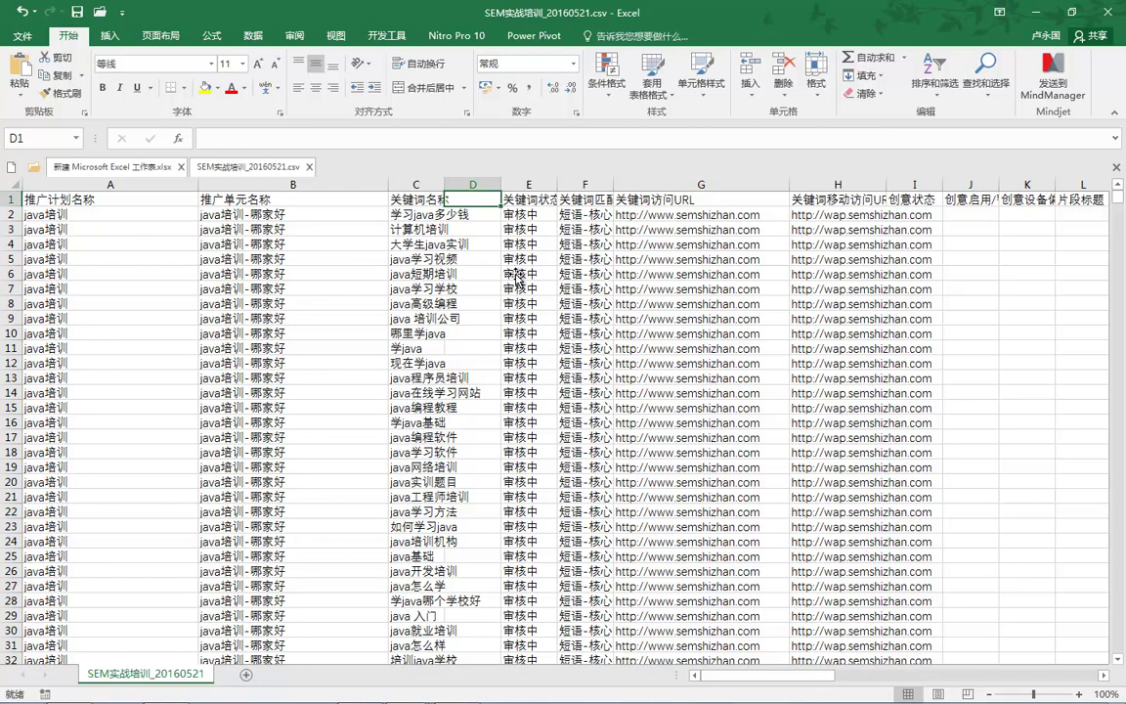
pyautogui.write('=le')
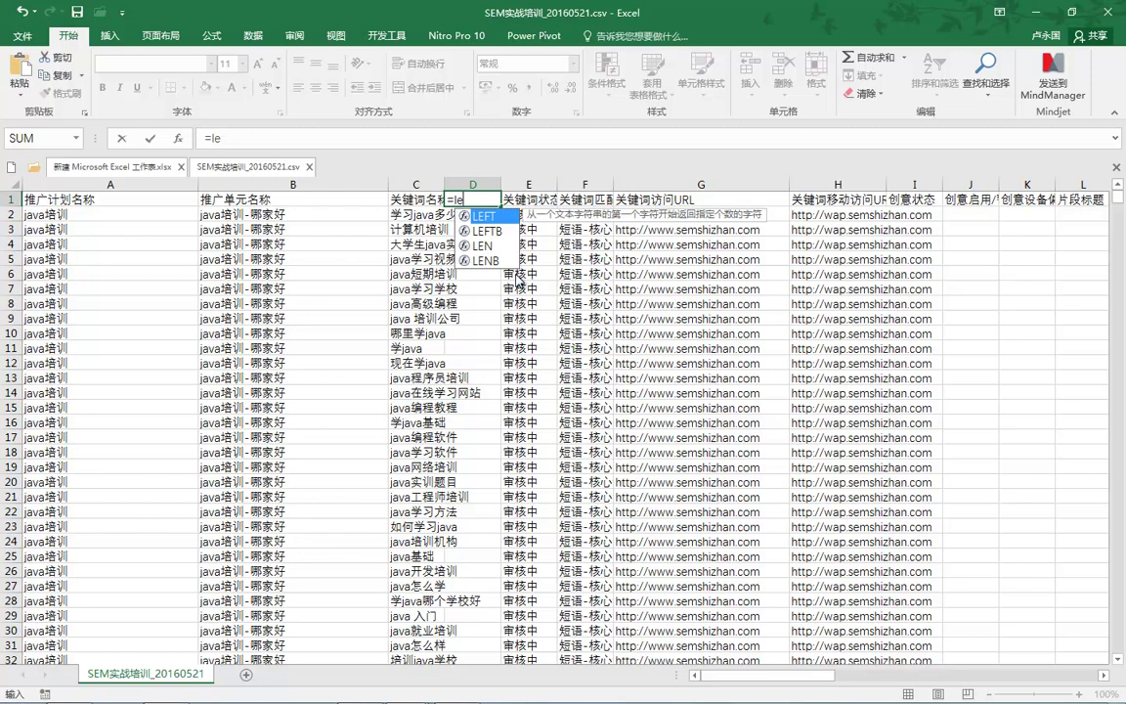
pyautogui.write('nb')
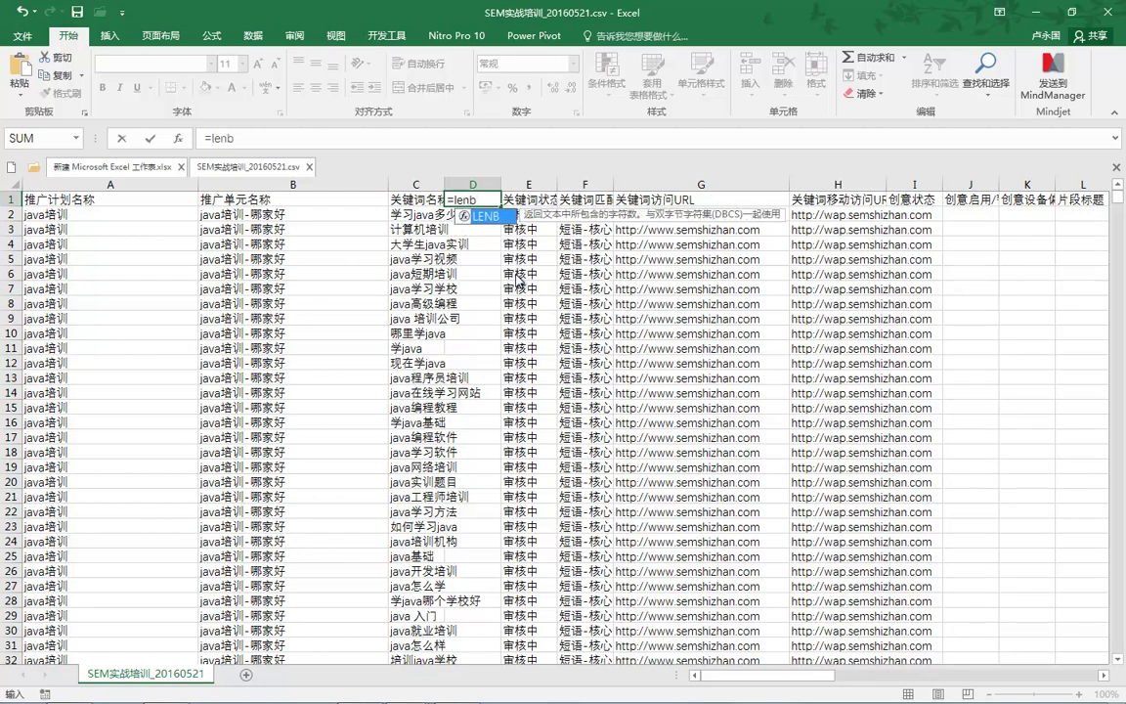
pyautogui.press('Tab')
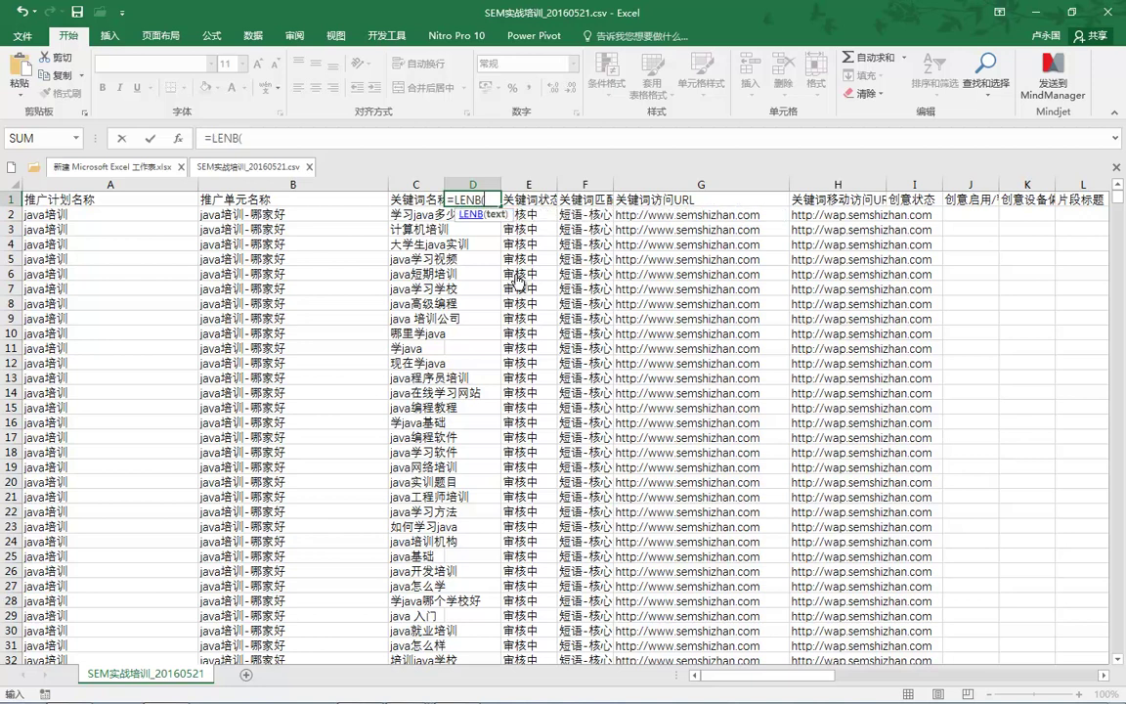
pyautogui.write(')')
pyautogui.click(415, 198)
pyautogui.press('Return')
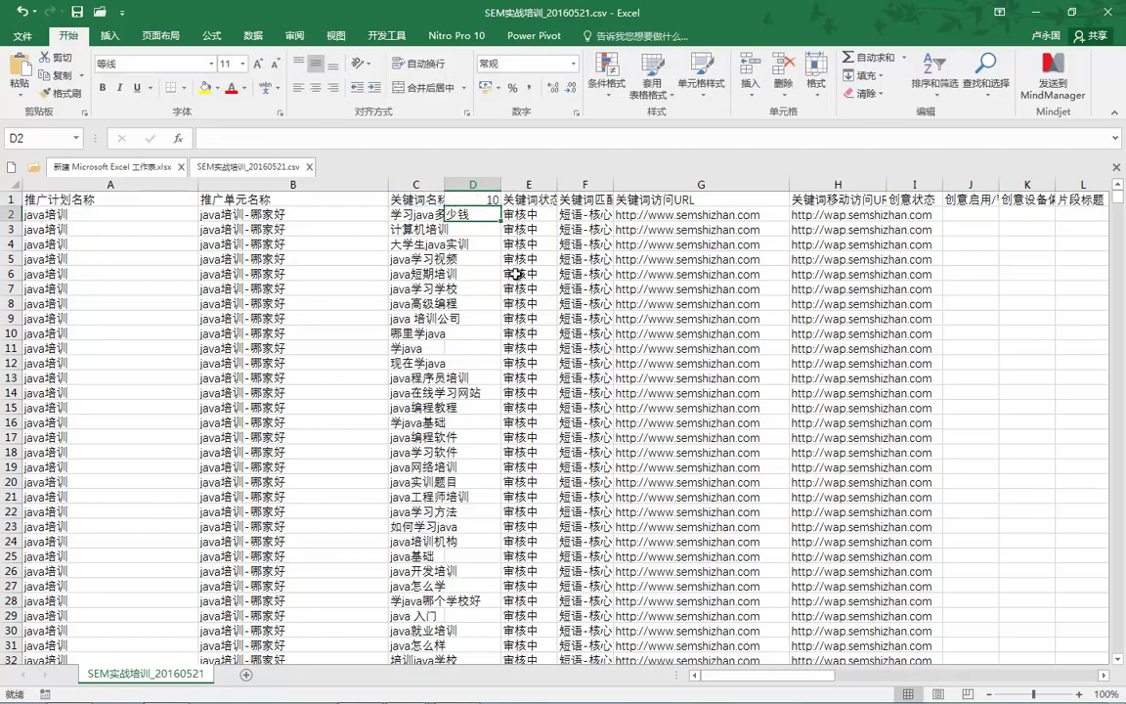
pyautogui.press('Up')
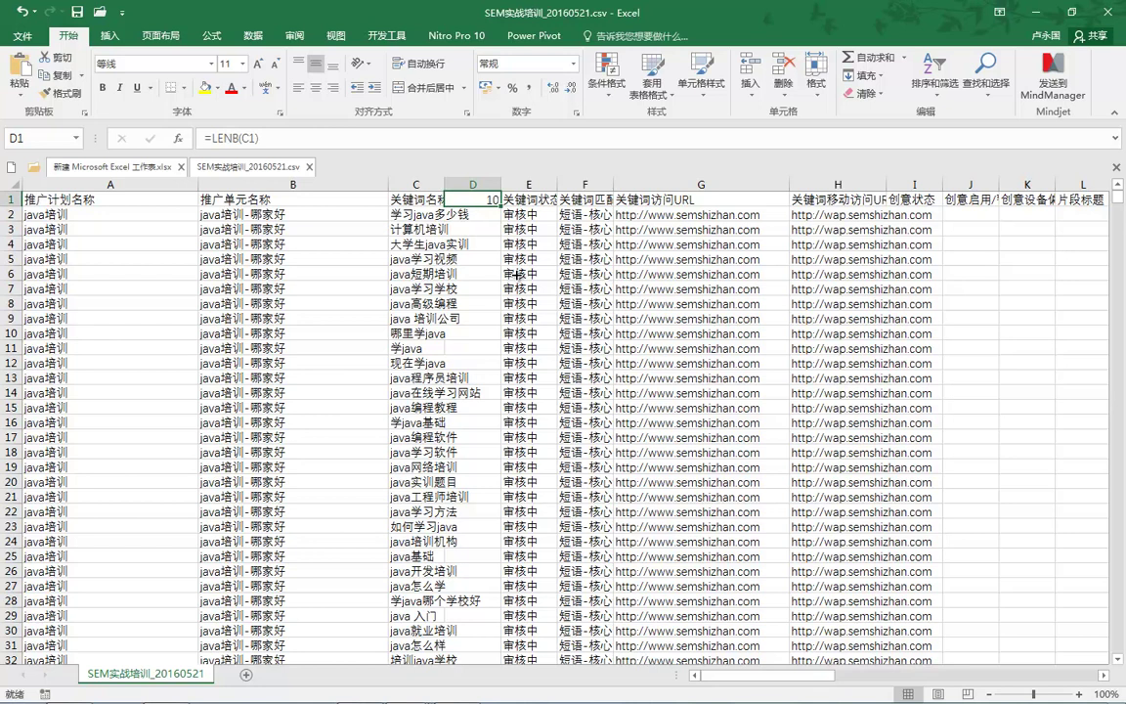
pyautogui.doubleClick(501, 206)
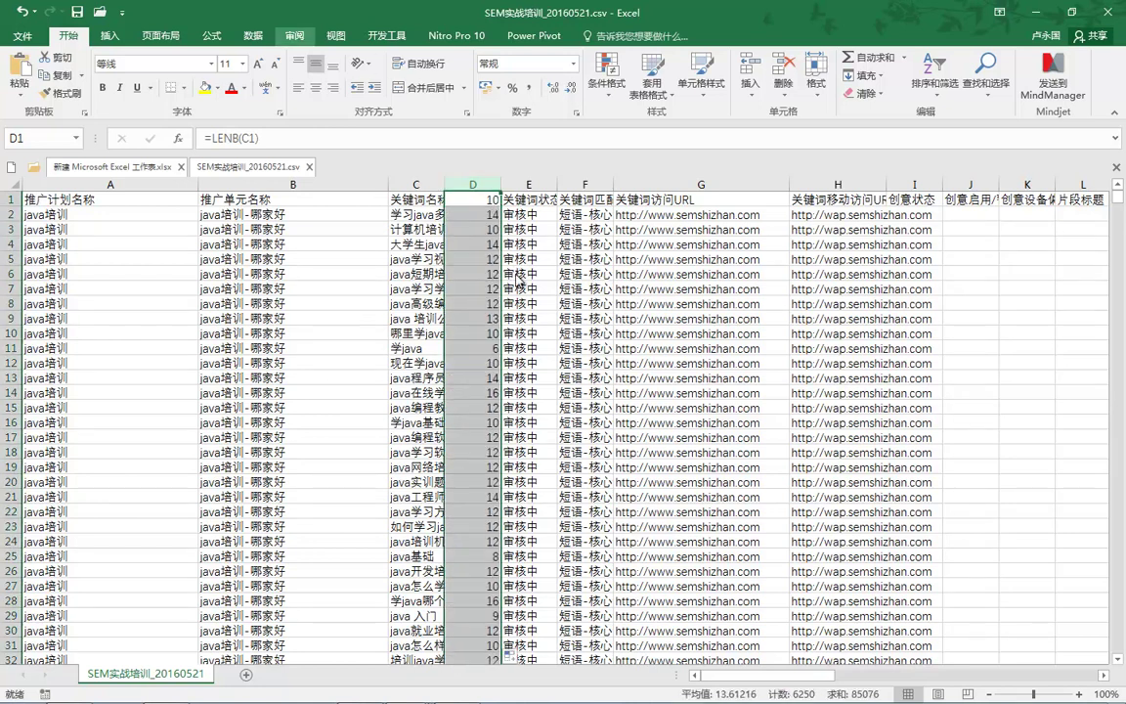
# Step: Try a descending sort of the expanded table from the Data tab, then cancel the Sort dialog
pyautogui.click(253, 36)
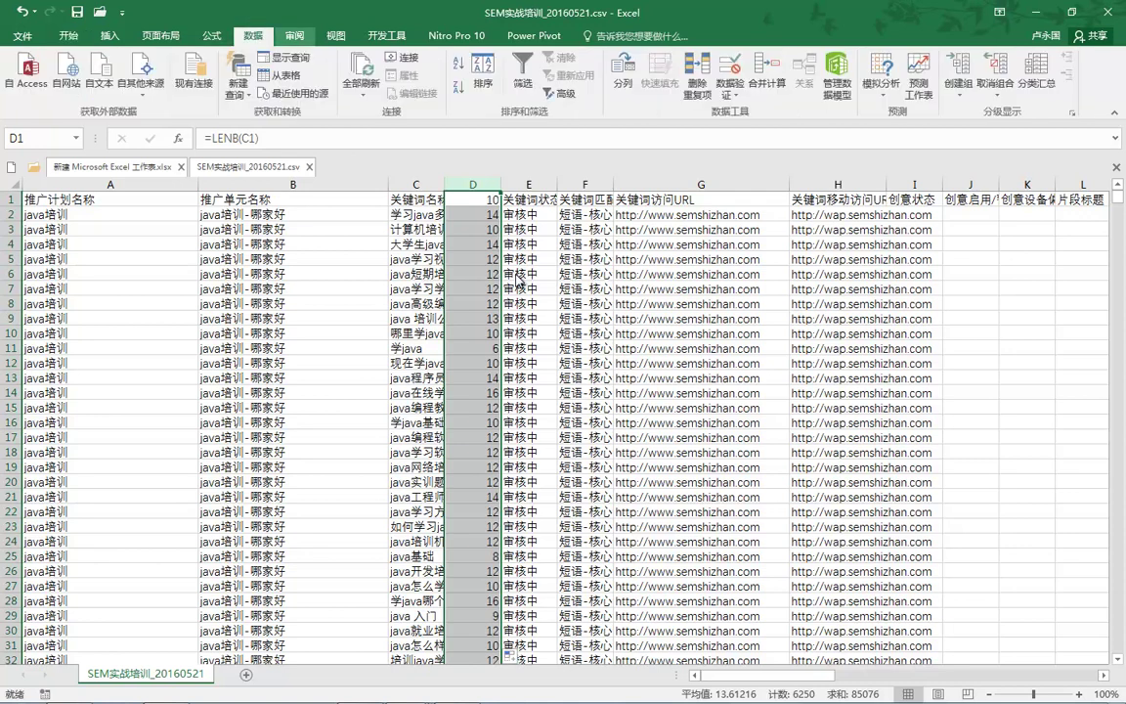
pyautogui.click(483, 70)
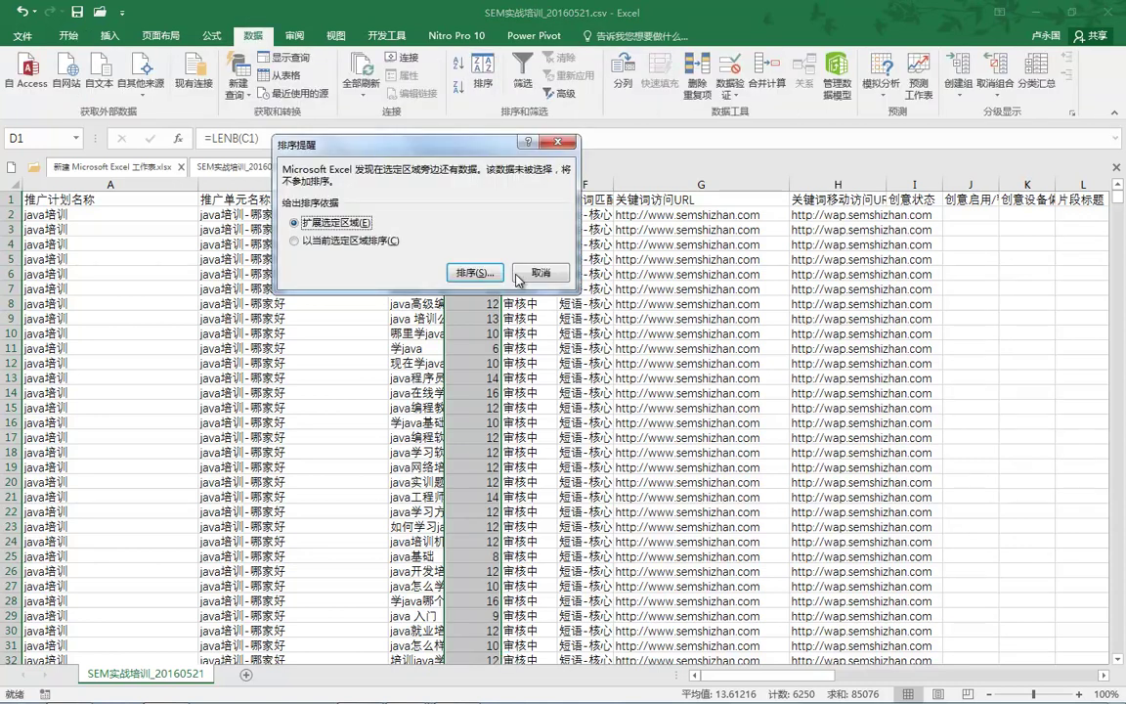
pyautogui.click(432, 246)
pyautogui.hotkey('alt', 'Down')
pyautogui.press('Up')
pyautogui.press('Return')
pyautogui.press('Return')
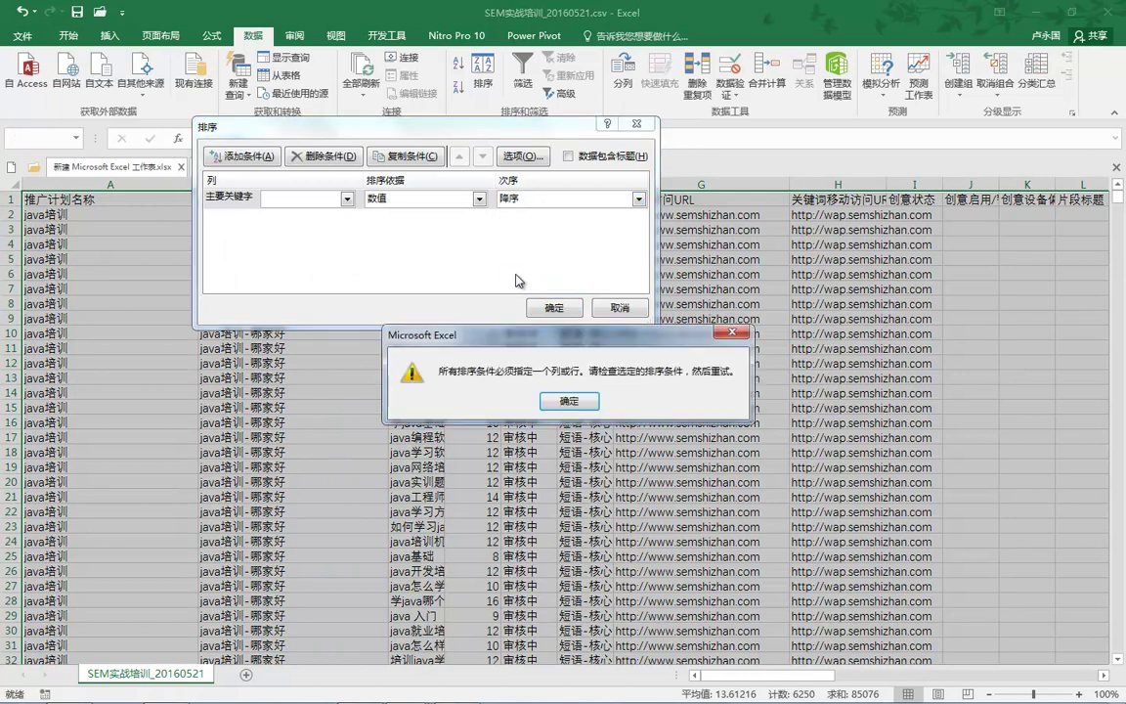
pyautogui.press('Return')
pyautogui.hotkey('alt', 'Down')
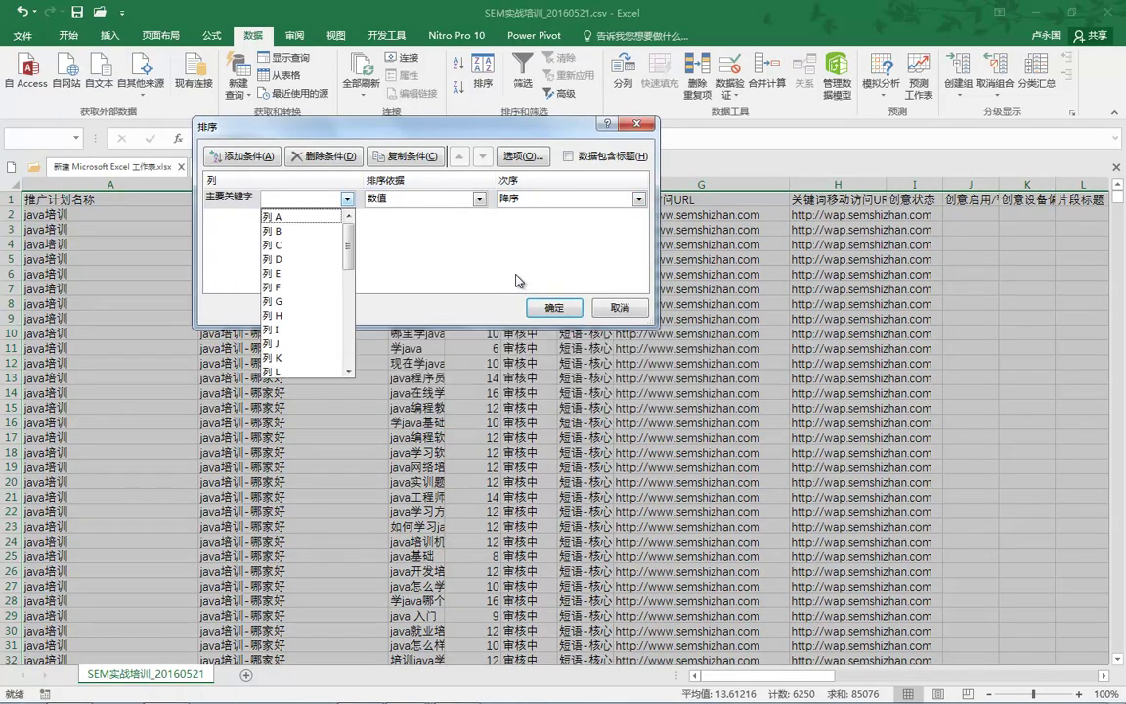
pyautogui.press('Escape')
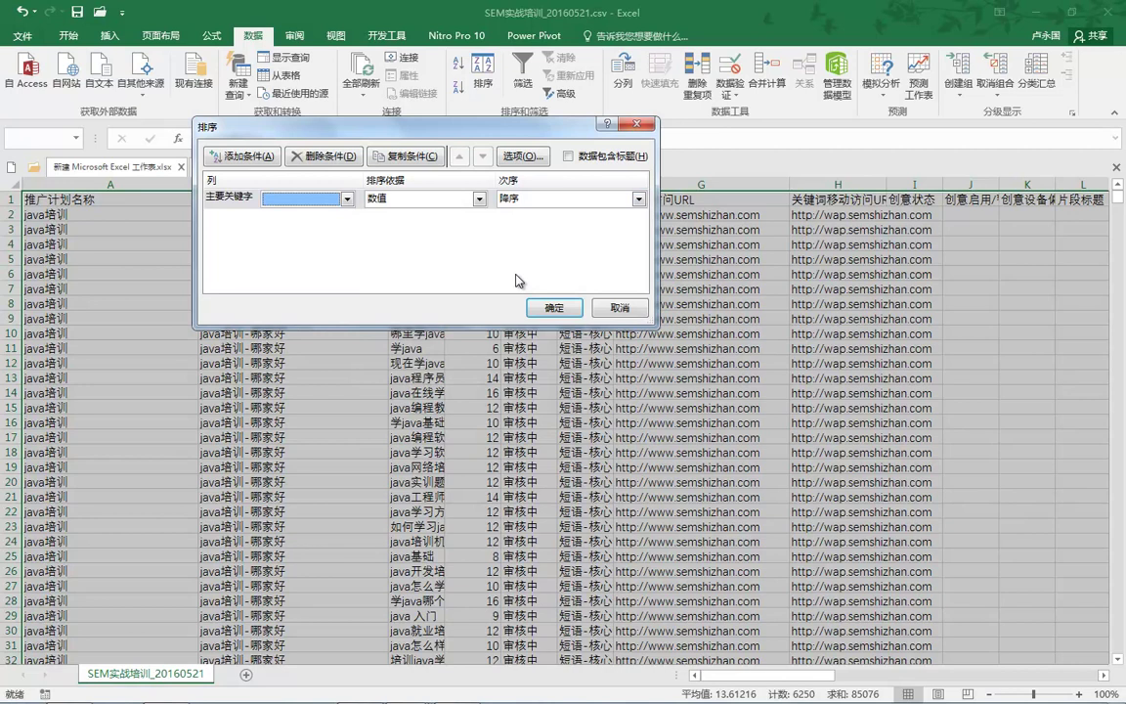
pyautogui.press('Escape')
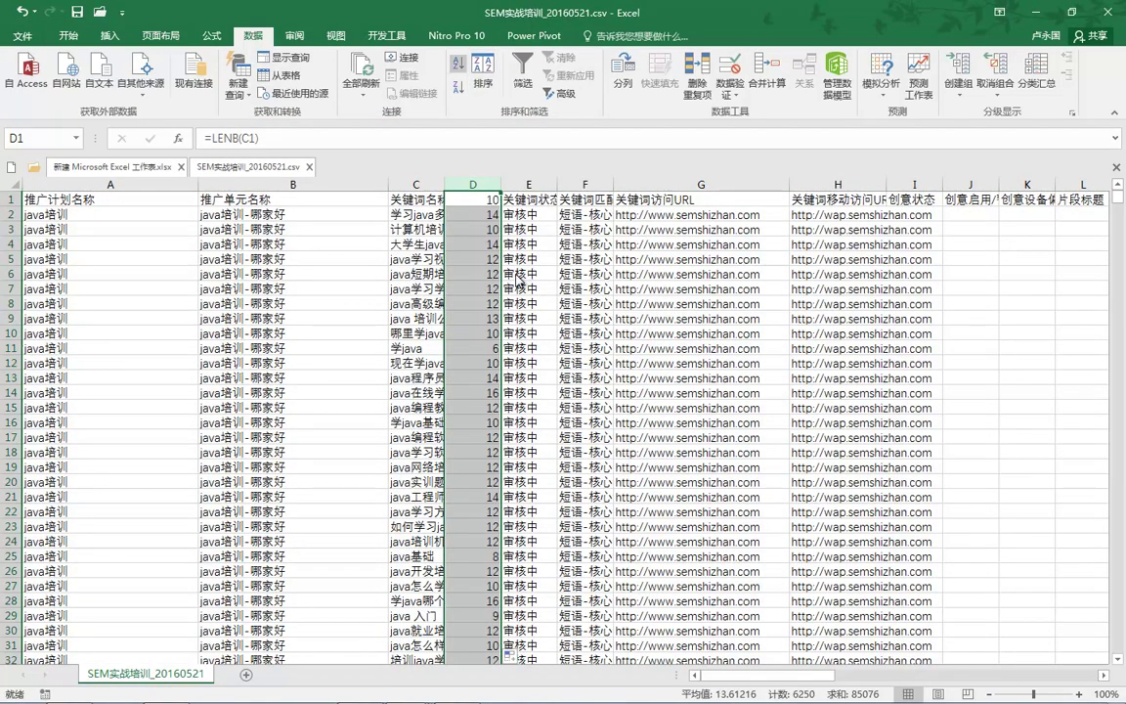
# Step: Sort the whole table ascending by column D several times, then undo back to the original order
pyautogui.hotkey('alt', 'a')
pyautogui.press('s')
pyautogui.press('a')
pyautogui.press('Return')
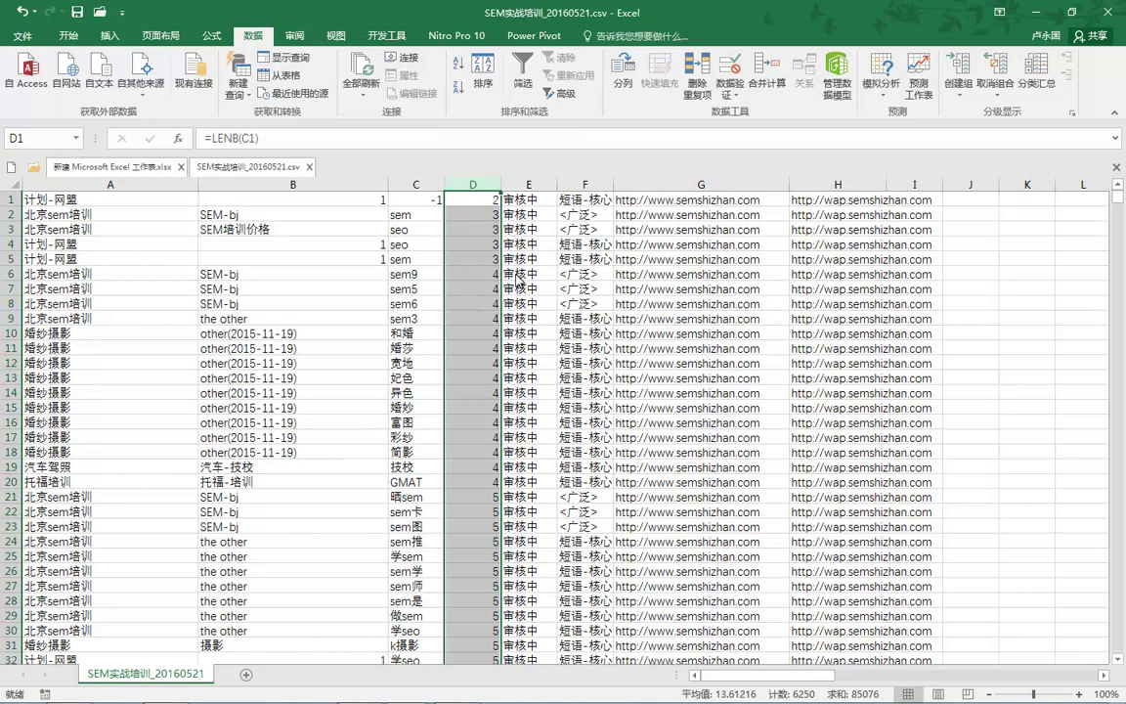
pyautogui.hotkey('alt', 'a')
pyautogui.press('s')
pyautogui.press('a')
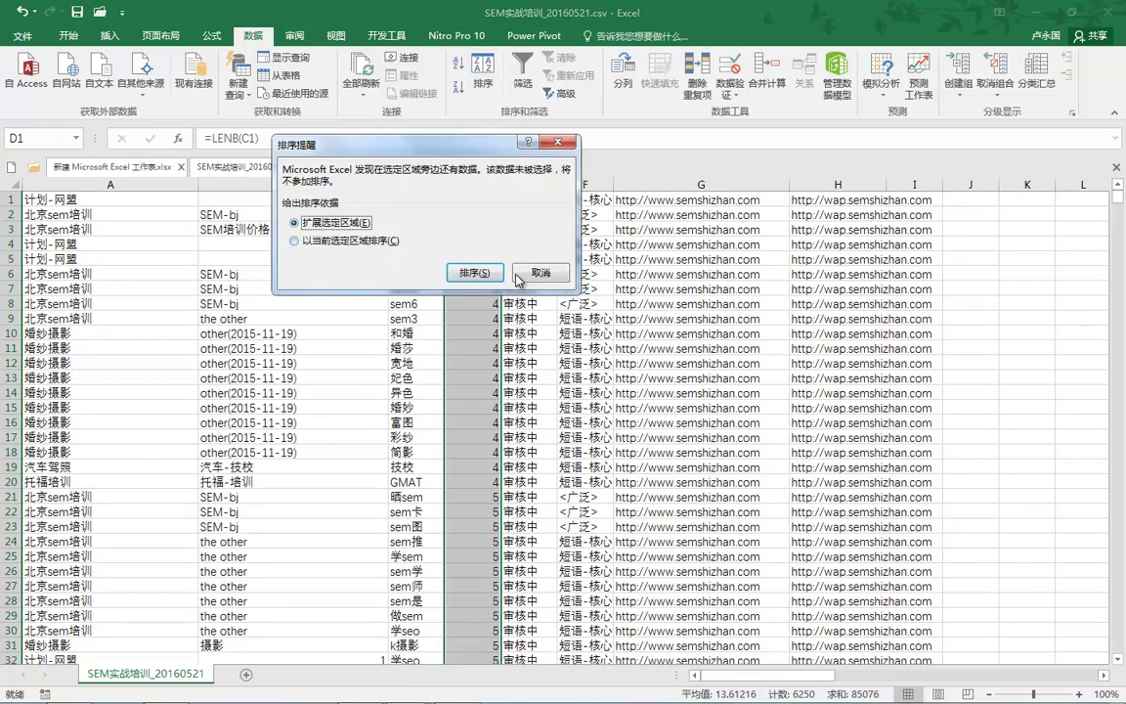
pyautogui.press('Return')
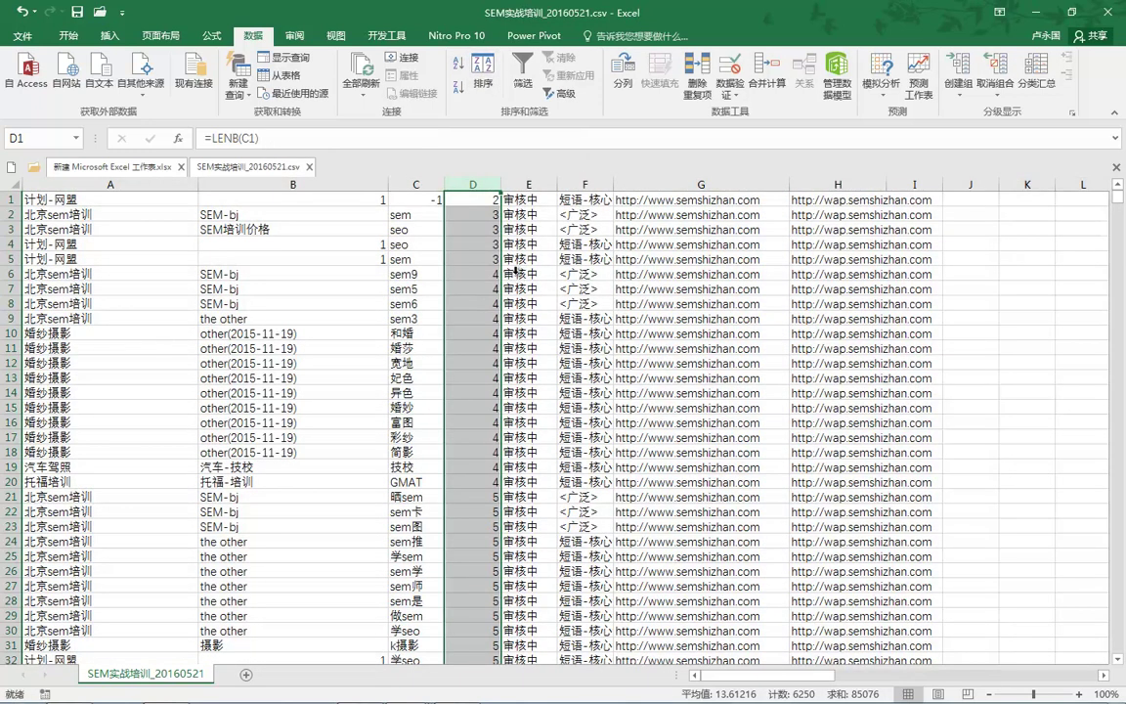
pyautogui.hotkey('alt', 'a')
pyautogui.press('s')
pyautogui.press('a')
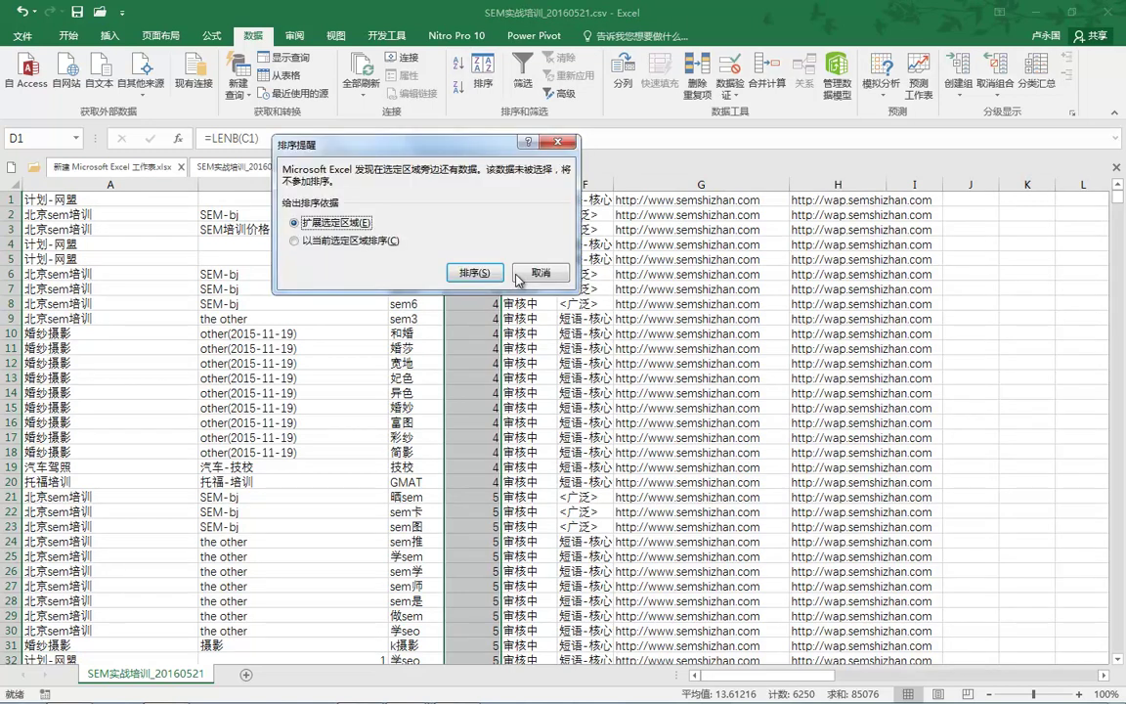
pyautogui.press('Return')
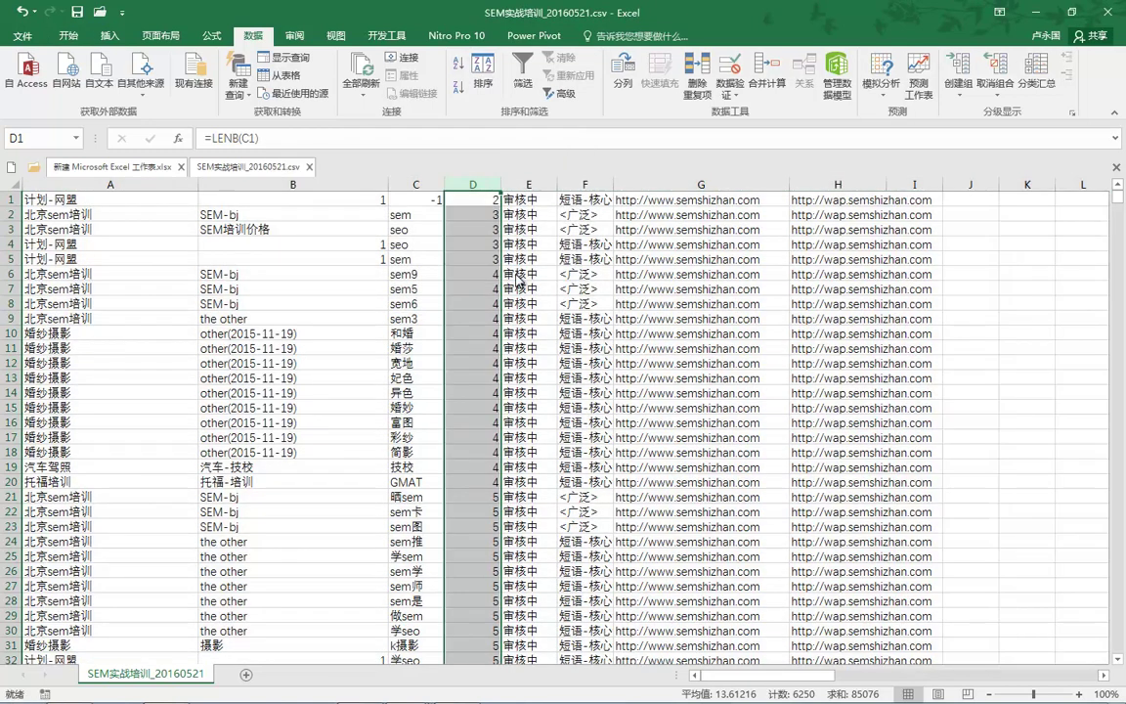
pyautogui.hotkey('ctrl', 'a')
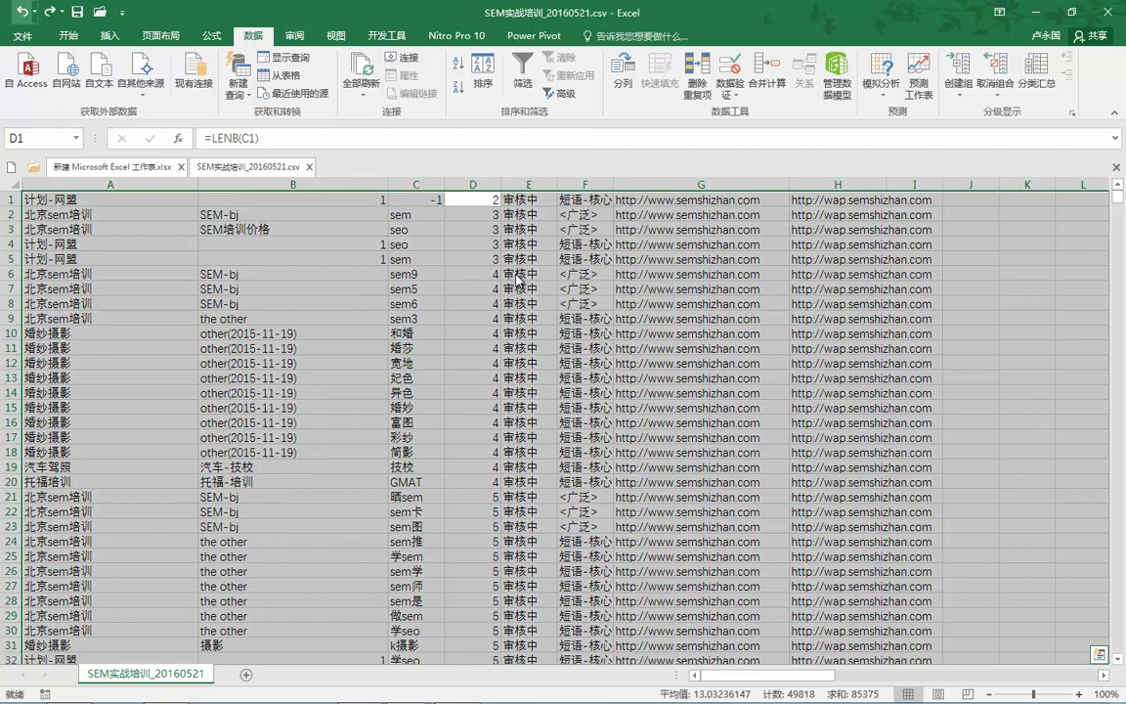
pyautogui.hotkey('ctrl', 'z')
pyautogui.hotkey('ctrl', 'z')
# Step: Sort the expanded table by column D in descending order, putting 30-byte keywords first
pyautogui.click(473, 185)
pyautogui.rightClick(475, 186)
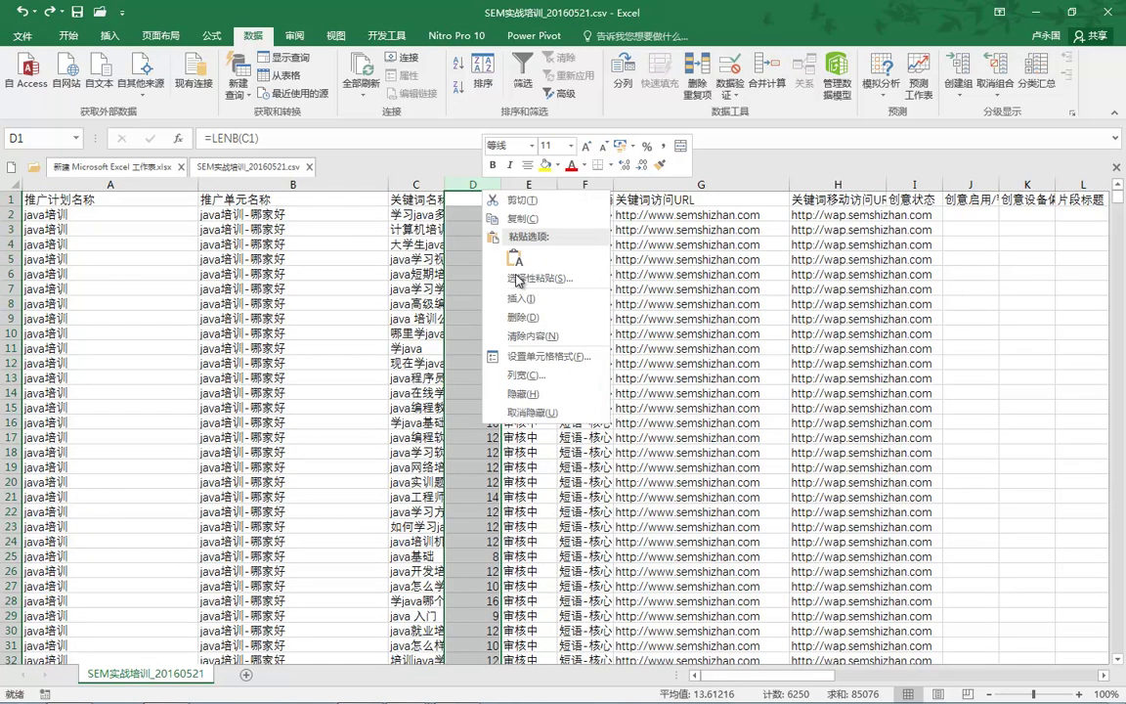
pyautogui.press('Escape')
pyautogui.hotkey('alt', 'a')
pyautogui.press('s')
pyautogui.press('s')
pyautogui.press('Return')
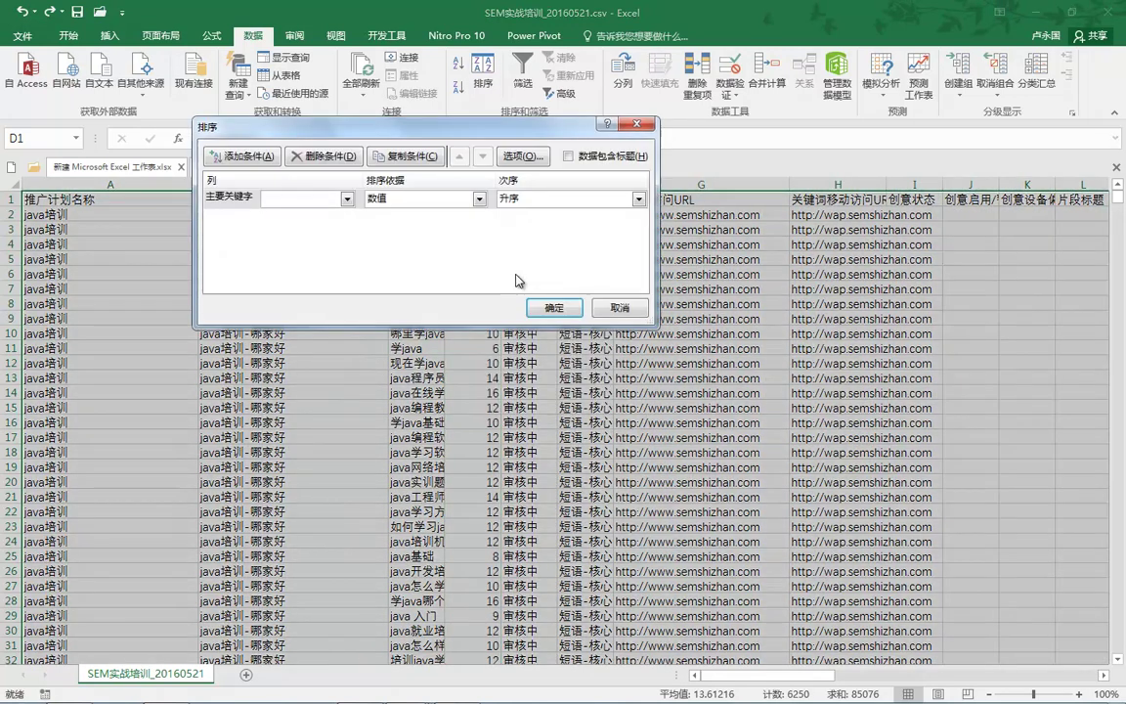
pyautogui.hotkey('alt', 'Down')
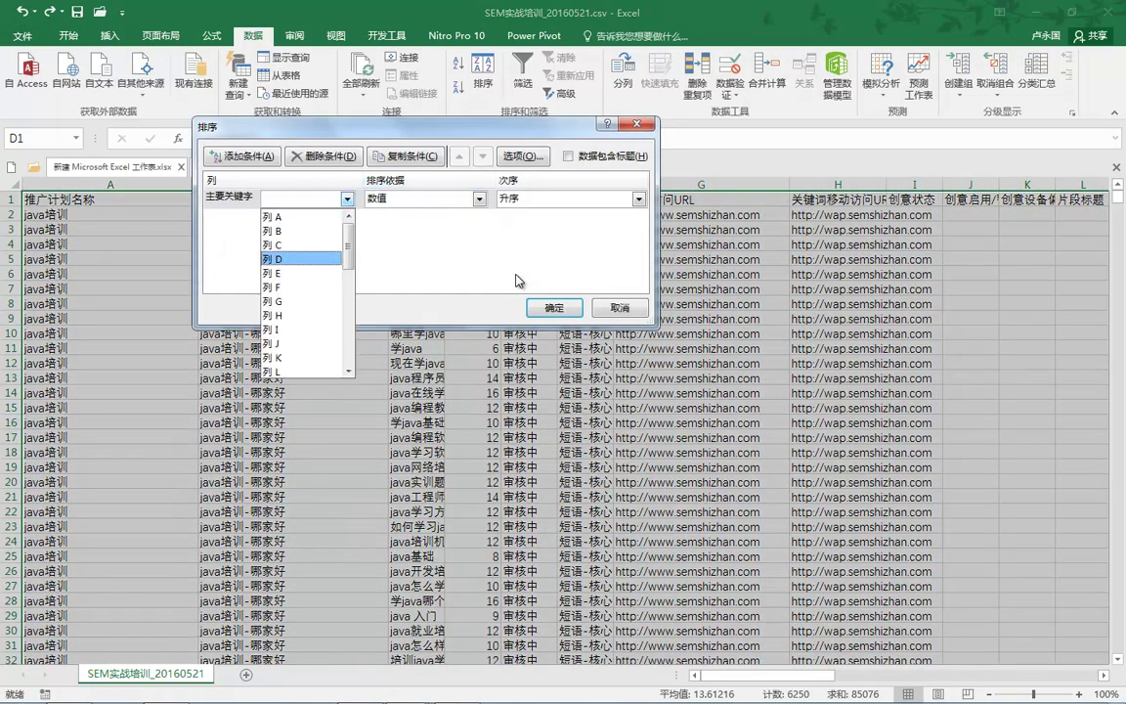
pyautogui.press('Return')
pyautogui.press('Tab')
pyautogui.press('Tab')
pyautogui.hotkey('alt', 'Down')
pyautogui.press('Down')
pyautogui.press('Return')
pyautogui.press('Return')
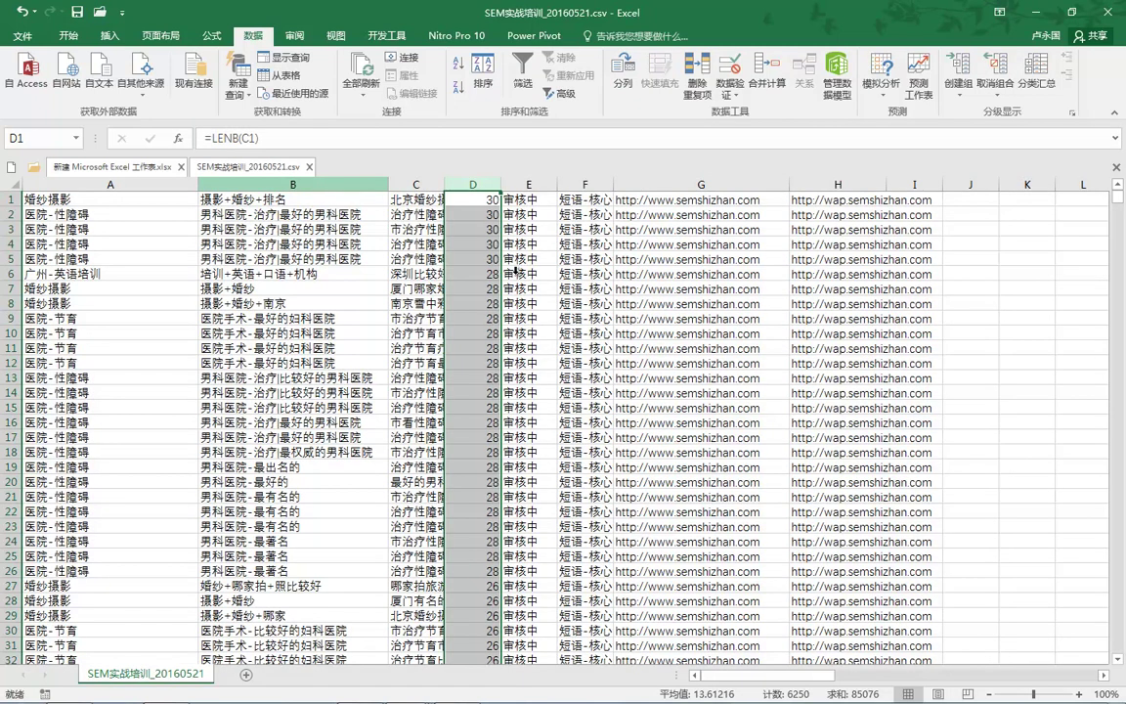
pyautogui.press('Left')
pyautogui.press('Left')
pyautogui.hotkey('ctrl', 'space')
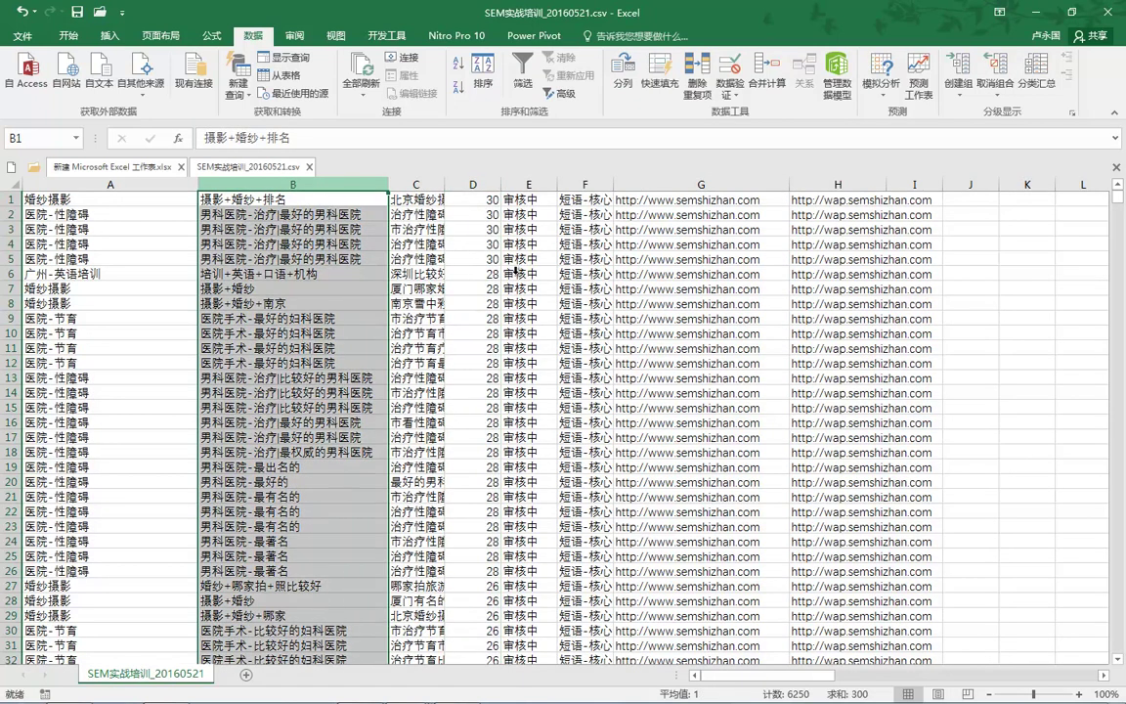
# Step: Remove duplicate rows comparing only columns B and E, leaving 247 unique rows
pyautogui.hotkey('shift', 'F10')
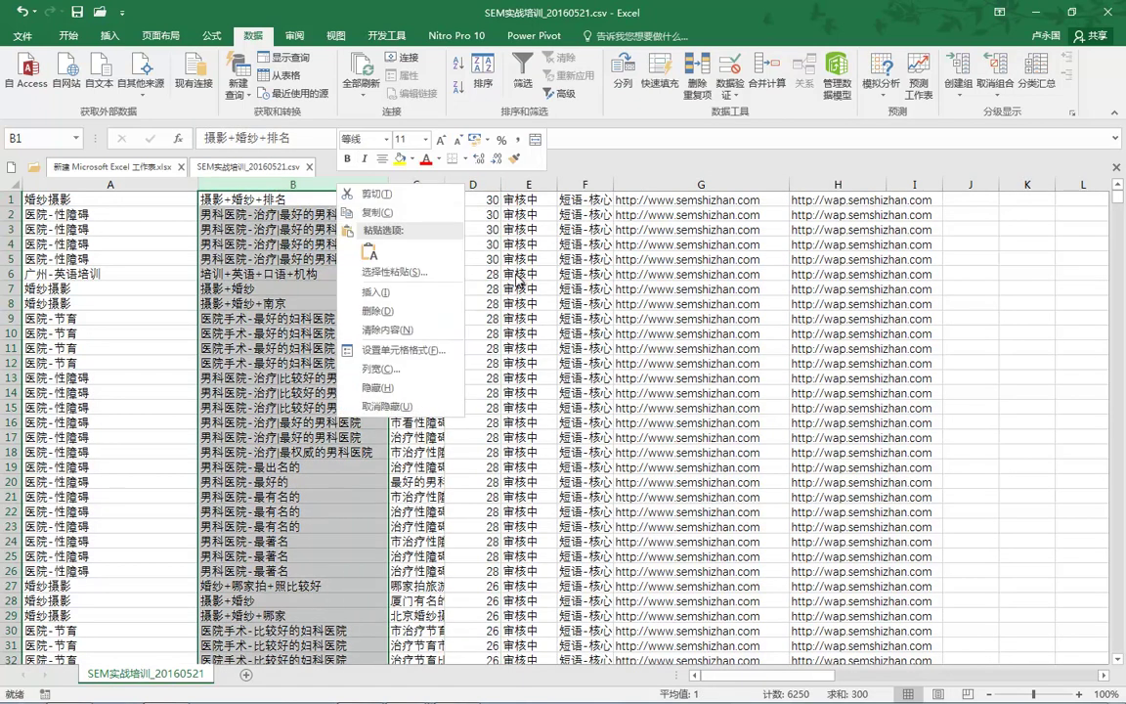
pyautogui.press('Escape')
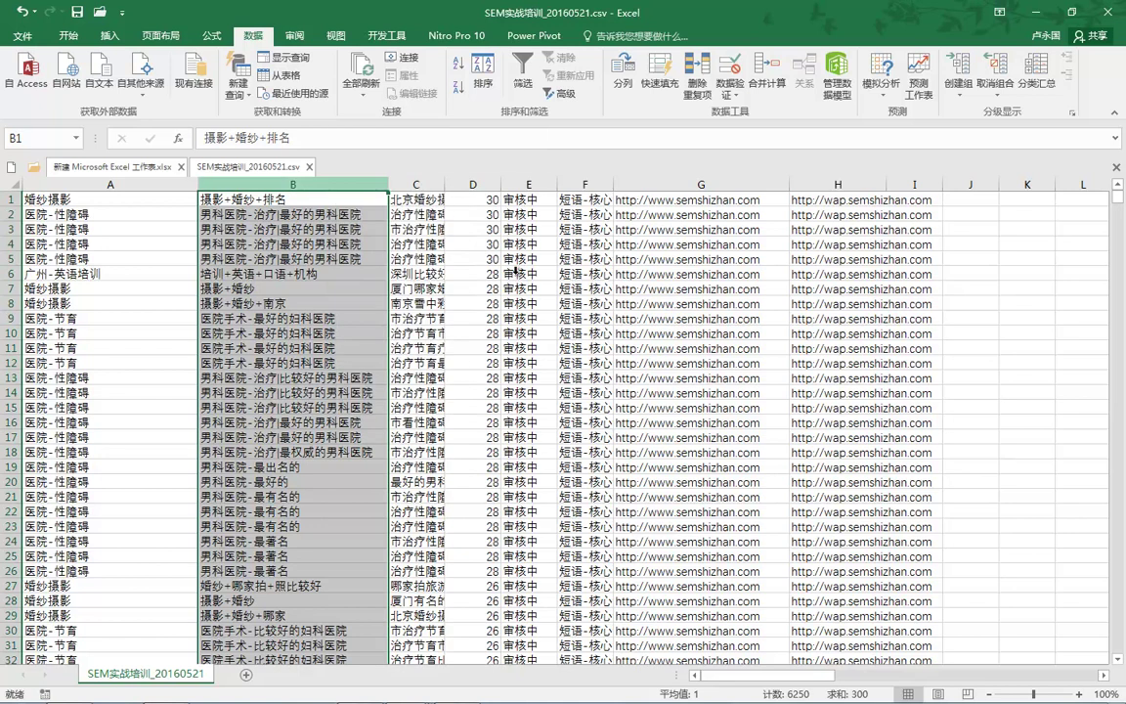
pyautogui.press('Tab')
pyautogui.press('Tab')
pyautogui.press('Tab')
pyautogui.press('Tab')
pyautogui.press('Tab')
pyautogui.press('Return')
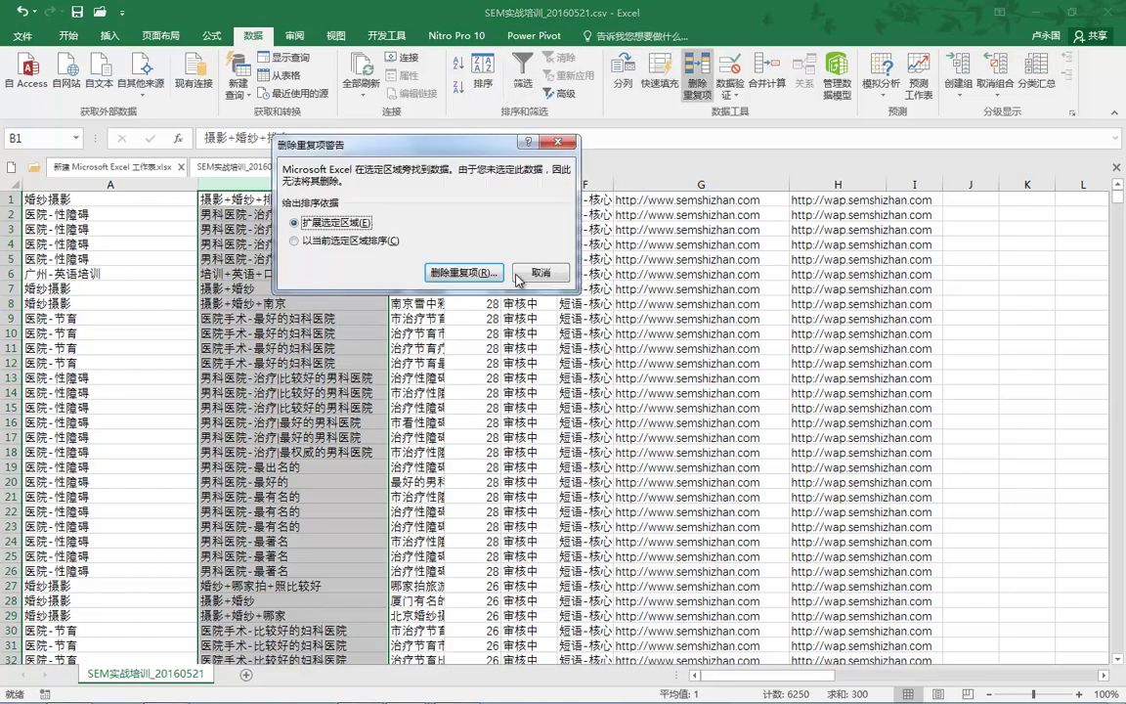
pyautogui.press('Return')
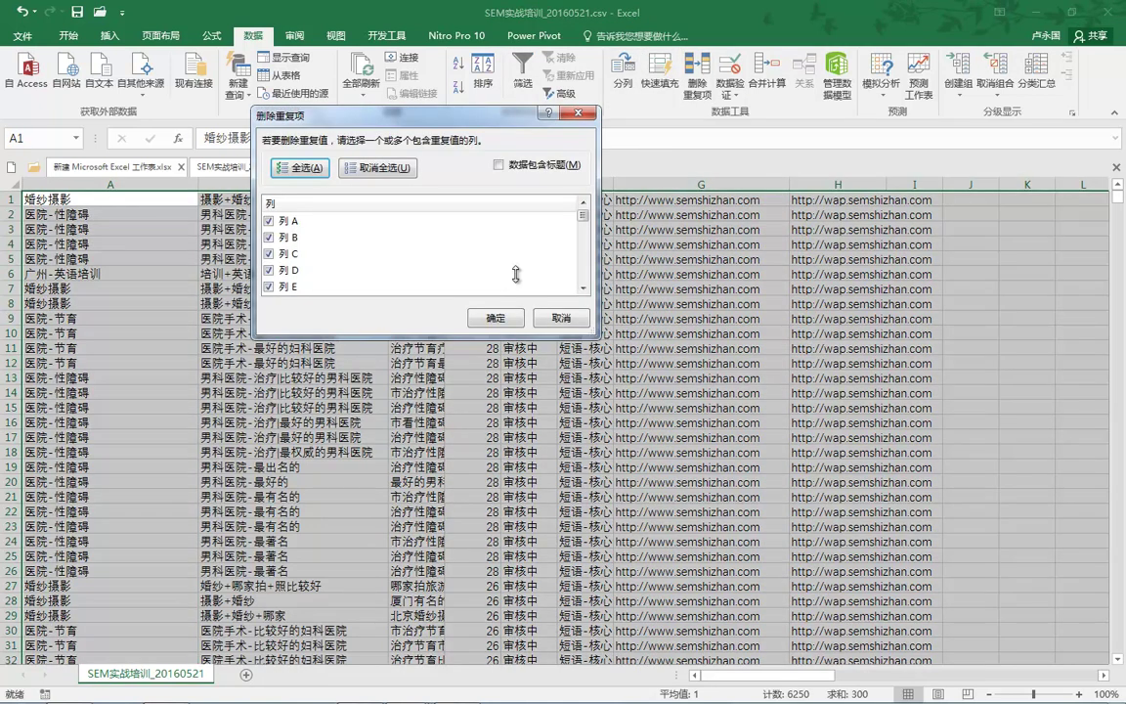
pyautogui.press('Tab')
pyautogui.press('Tab')
pyautogui.press('Down')
pyautogui.press('space')
pyautogui.press('Down')
pyautogui.press('Down')
pyautogui.press('space')
pyautogui.press('Down')
pyautogui.press('space')
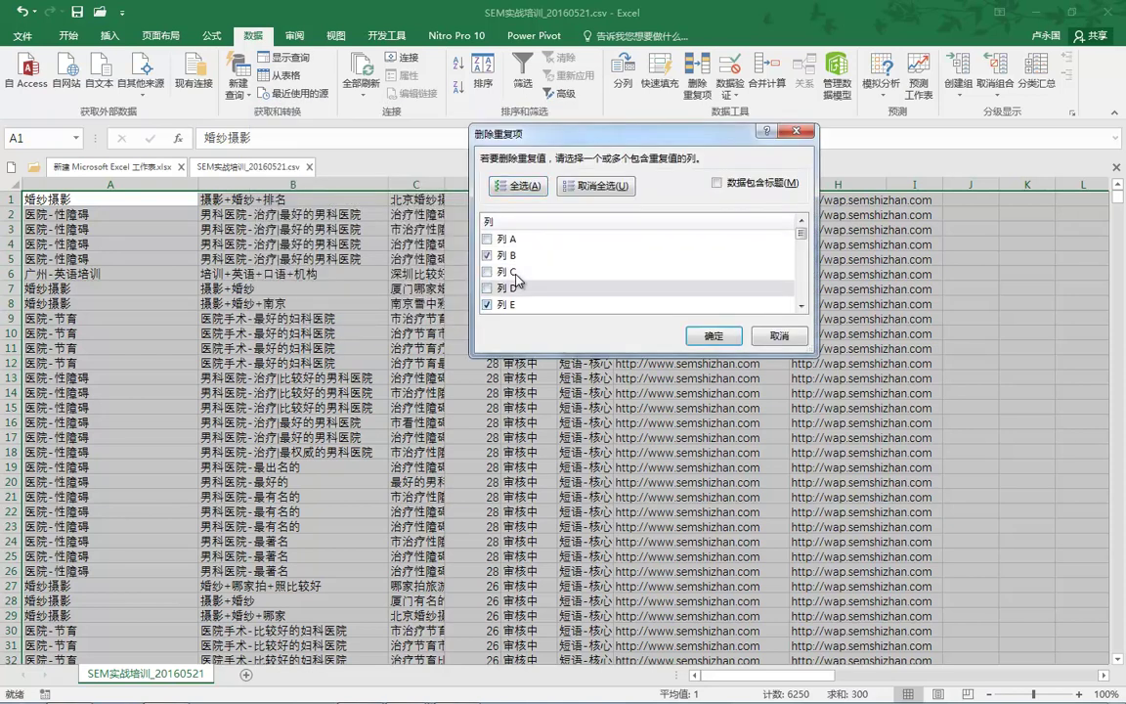
pyautogui.press('Return')
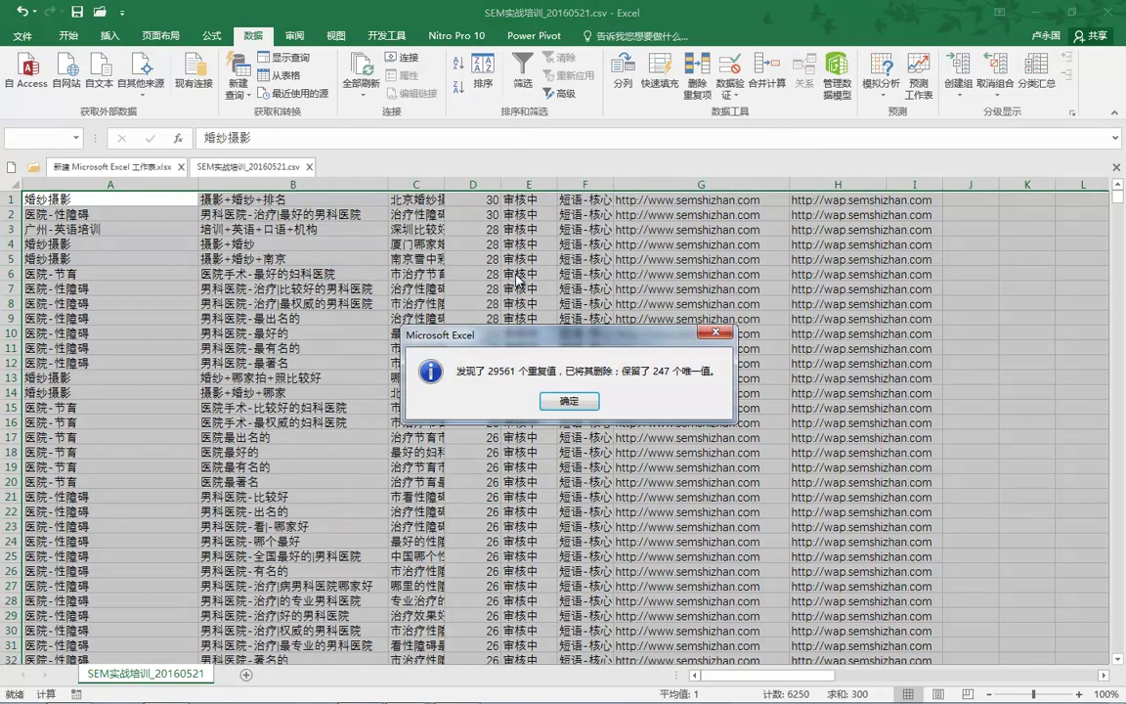
pyautogui.press('Return')
# Step: Close the CSV workbook without saving, then begin closing the new blank workbook
pyautogui.press('Right')
pyautogui.hotkey('ctrl', 'space')
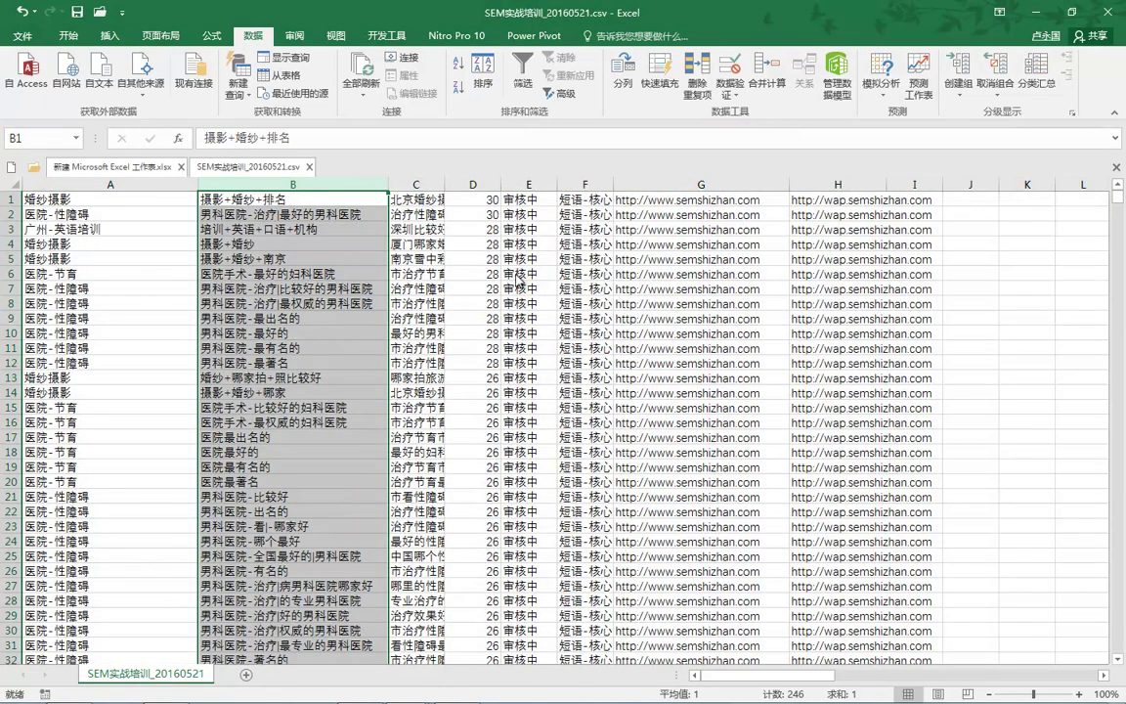
pyautogui.hotkey('ctrl', 'w')
pyautogui.press('Right')
pyautogui.press('Return')
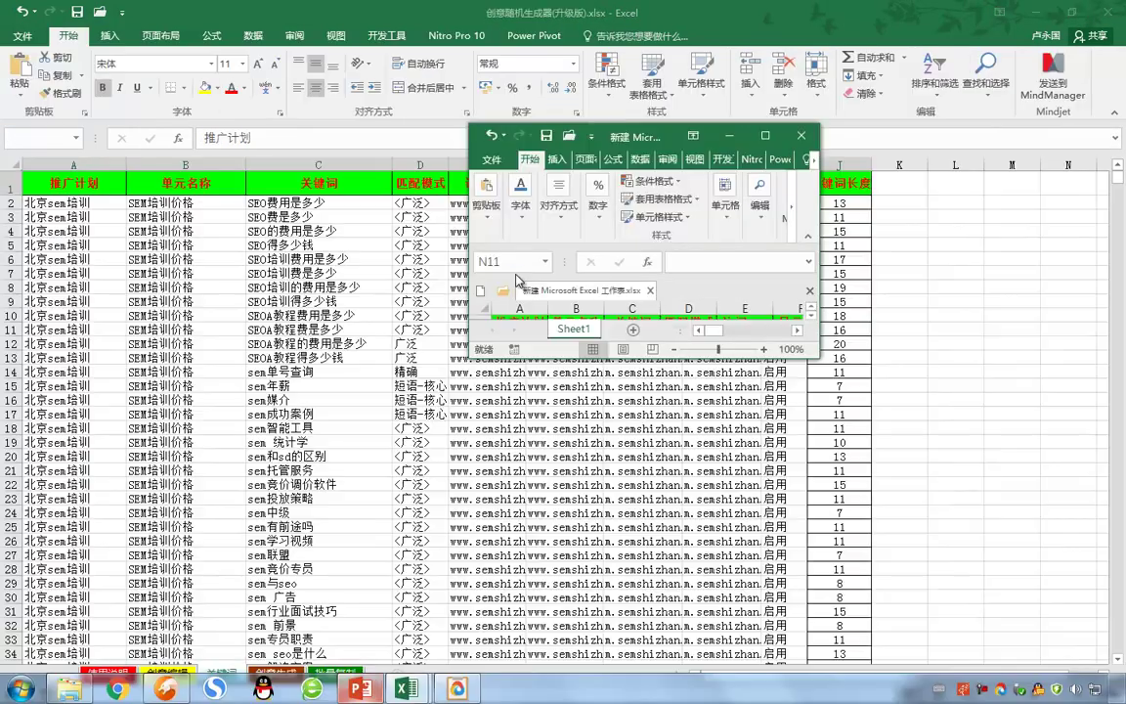
pyautogui.hotkey('ctrl', 'w')
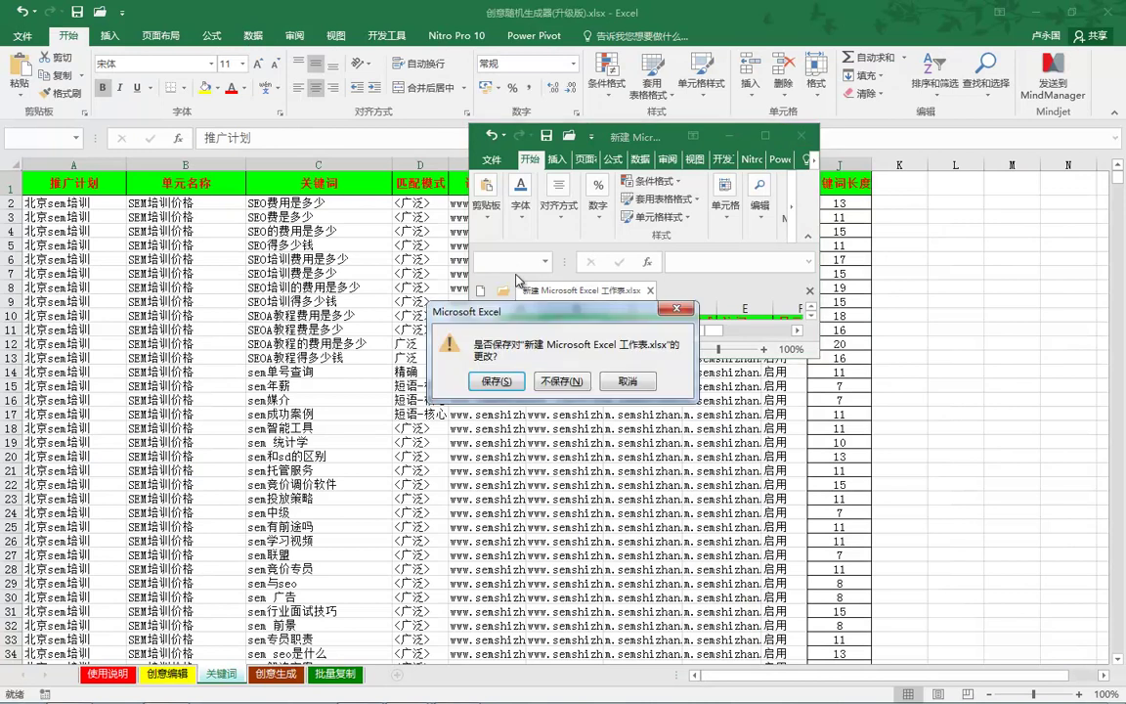
# Step: Keep the new workbook open, select keyword rows in 创意随机生成器, then view the 创意生成 sheet
pyautogui.press('Escape')
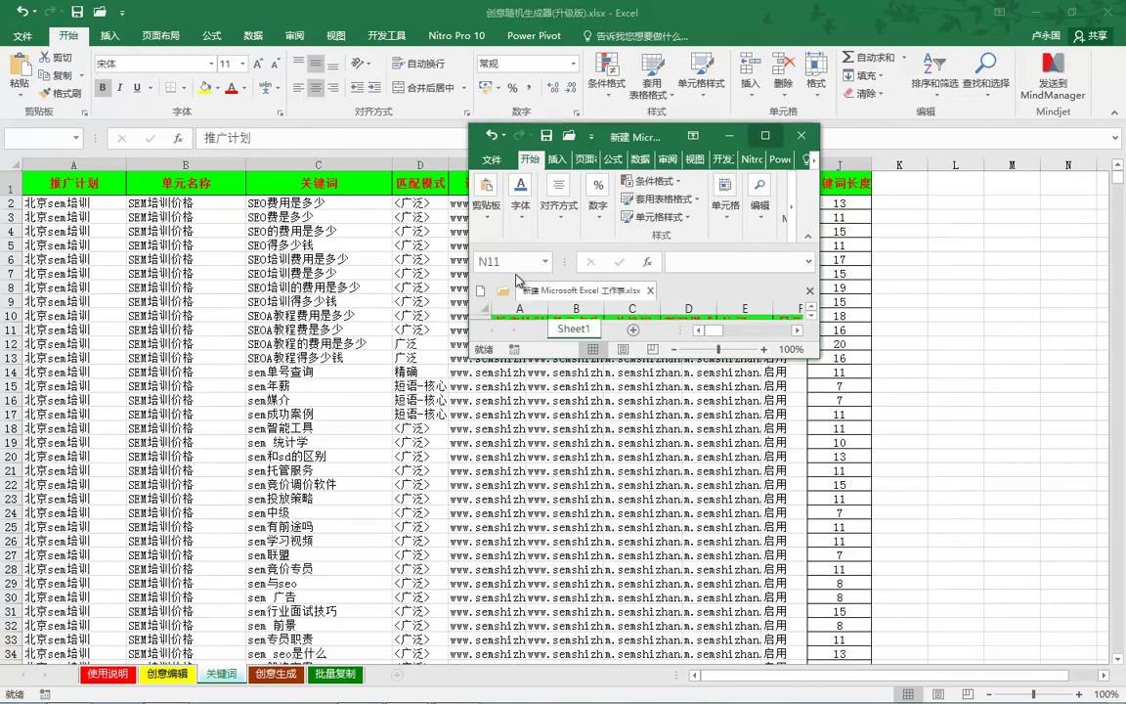
pyautogui.press('super+Up')
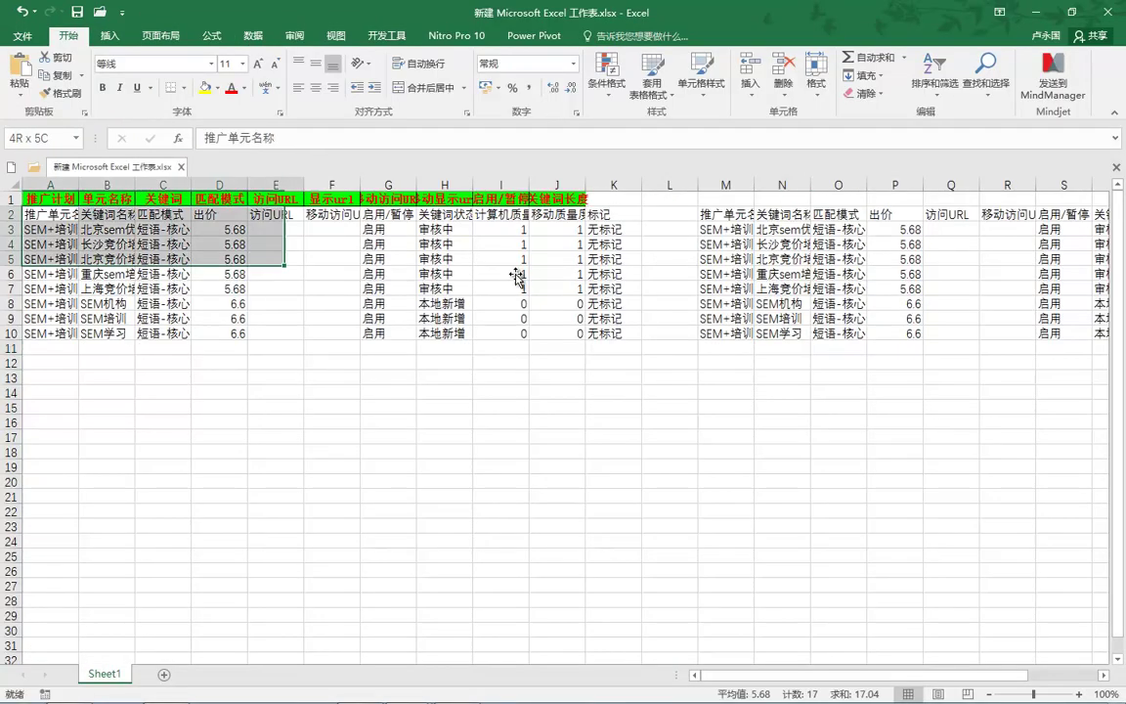
pyautogui.hotkey('ctrl', 'Tab')
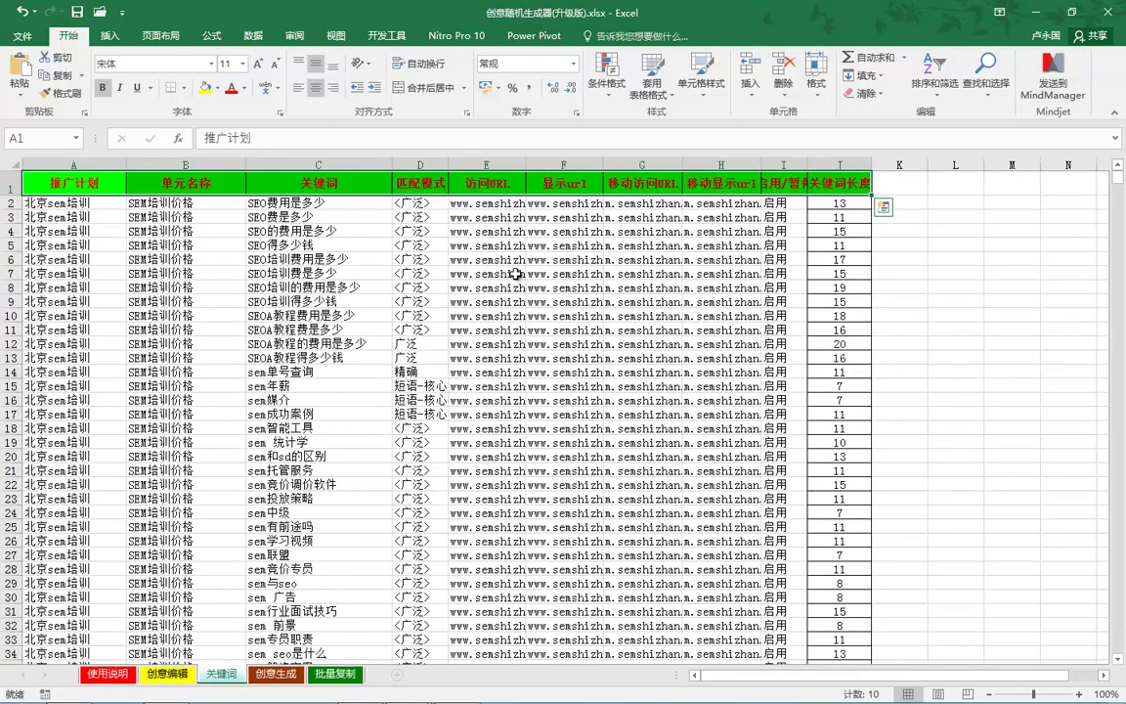
pyautogui.press('Down')
pyautogui.hotkey('shift', 'Right')
pyautogui.hotkey('shift', 'Right')
pyautogui.hotkey('shift', 'Right')
pyautogui.hotkey('shift', 'Right')
pyautogui.hotkey('shift', 'Right')
pyautogui.hotkey('shift', 'Right')
pyautogui.hotkey('shift', 'Right')
pyautogui.hotkey('shift', 'Right')
pyautogui.hotkey('shift', 'Right')
pyautogui.hotkey('shift', 'Down')
pyautogui.hotkey('shift', 'Down')
pyautogui.hotkey('shift', 'Down')
pyautogui.hotkey('shift', 'Down')
pyautogui.hotkey('shift', 'Down')
pyautogui.hotkey('shift', 'Down')
pyautogui.hotkey('shift', 'Down')
pyautogui.hotkey('shift', 'Down')
pyautogui.hotkey('shift', 'Down')
pyautogui.hotkey('shift', 'Down')
pyautogui.hotkey('shift', 'Down')
pyautogui.hotkey('shift', 'Down')
pyautogui.hotkey('shift', 'Down')
pyautogui.hotkey('shift', 'Down')
pyautogui.hotkey('shift', 'Down')
pyautogui.hotkey('shift', 'Down')
pyautogui.hotkey('shift', 'Down')
pyautogui.hotkey('shift', 'Down')
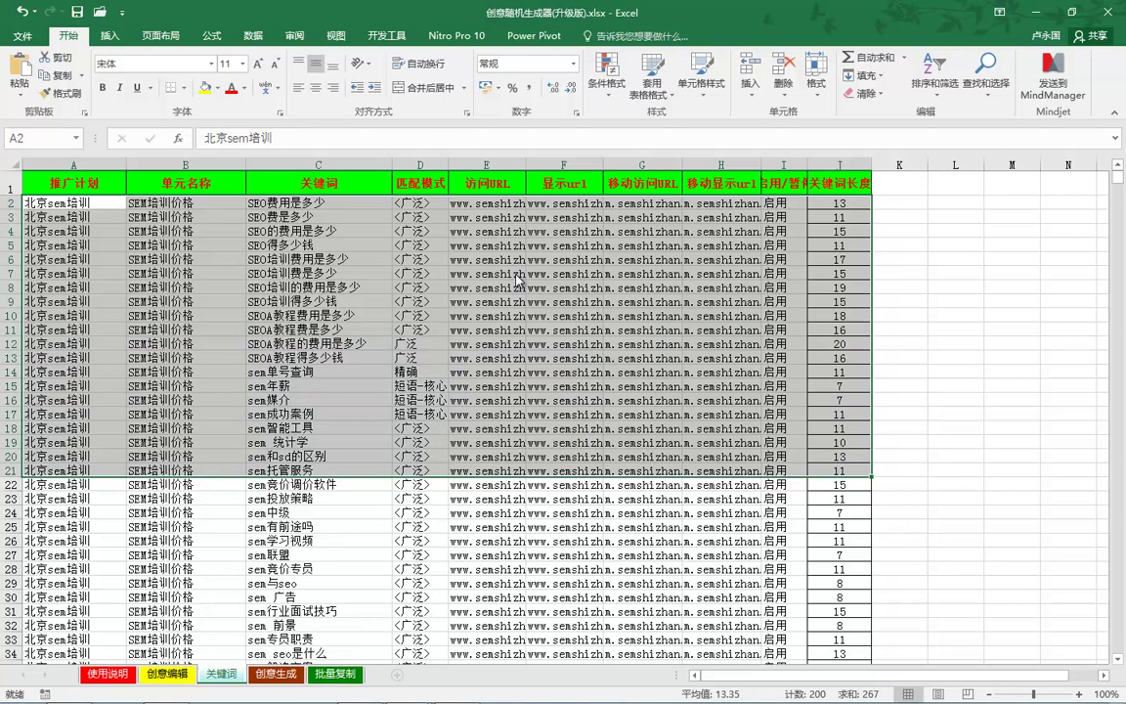
pyautogui.hotkey('ctrl', 'pagedown')
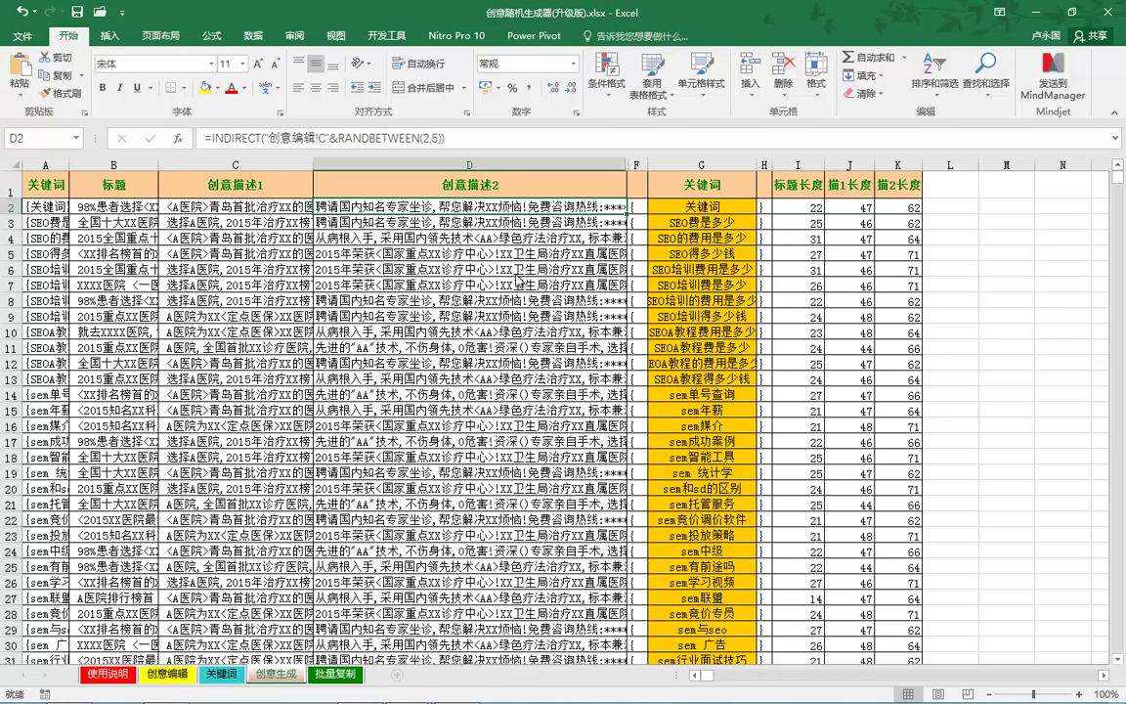
# Step: Copy the last two titles on 创意编辑 (A11:A12) into A13:A14
pyautogui.hotkey('ctrl', 'pageup')
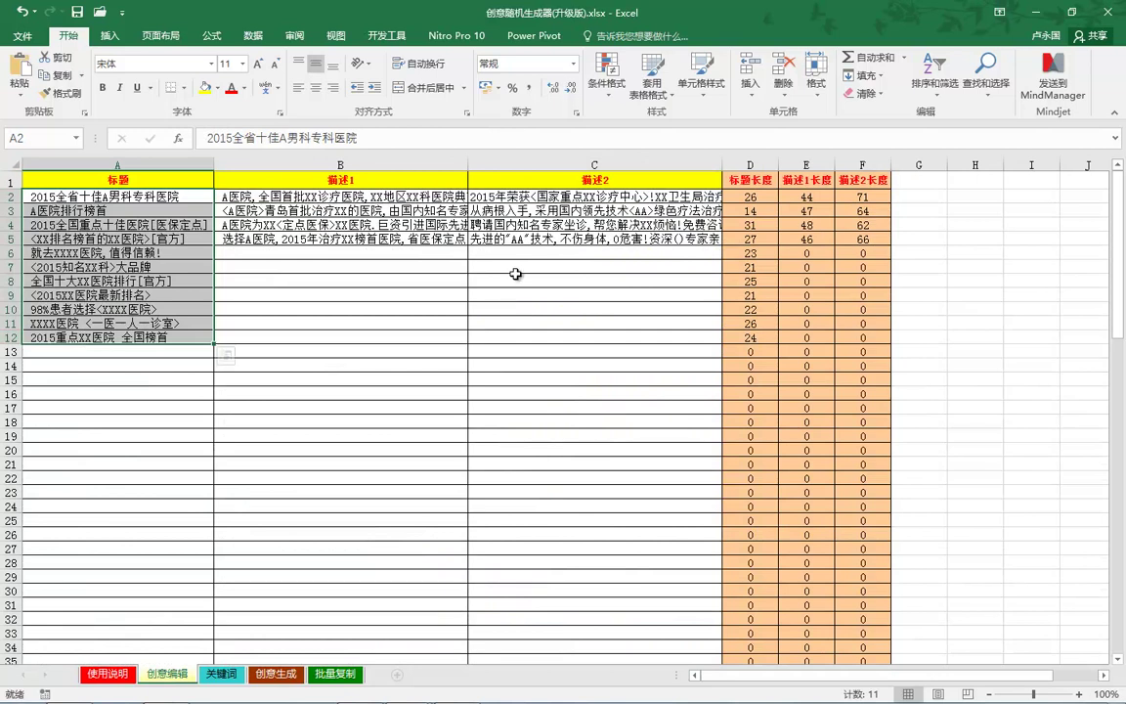
pyautogui.hotkey('ctrl', 'pagedown')
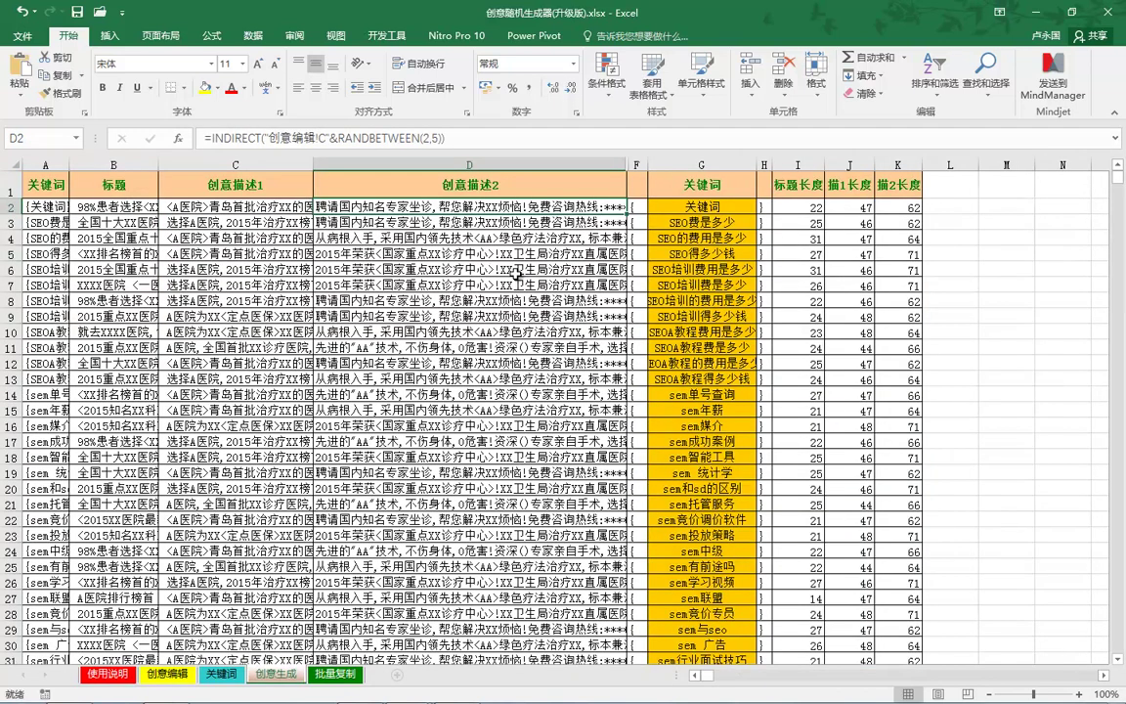
pyautogui.press('Left')
pyautogui.press('Left')
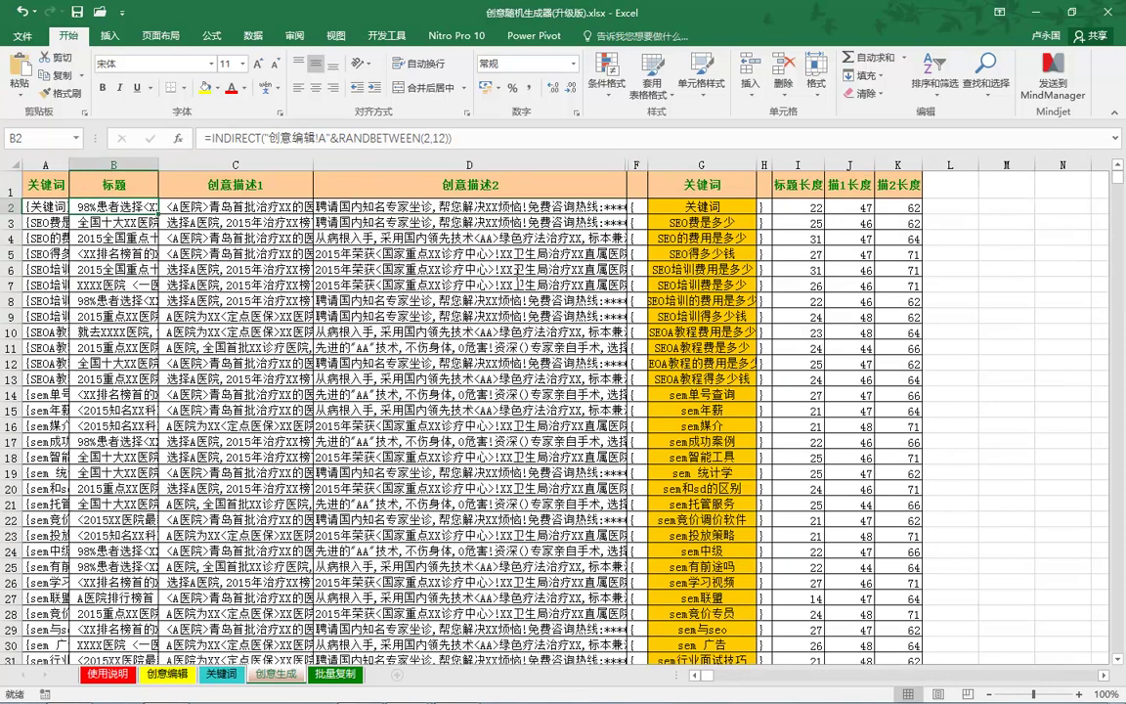
pyautogui.hotkey('ctrl', 'pageup')
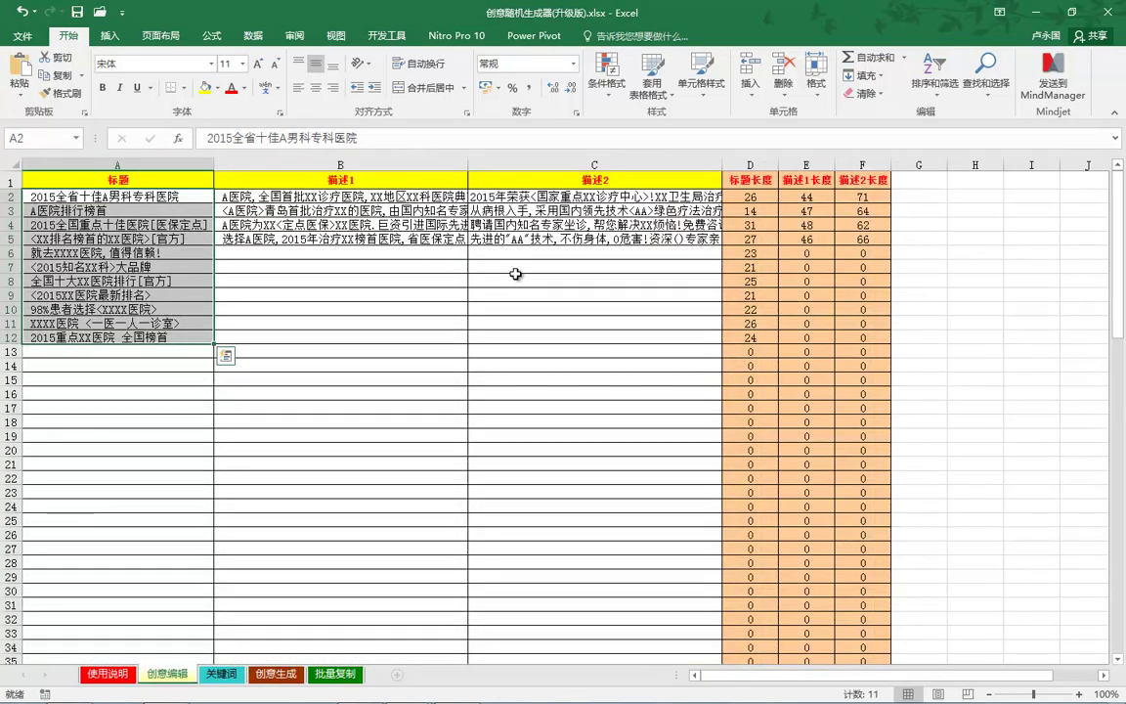
pyautogui.press('Down')
pyautogui.hotkey('shift', 'Down')
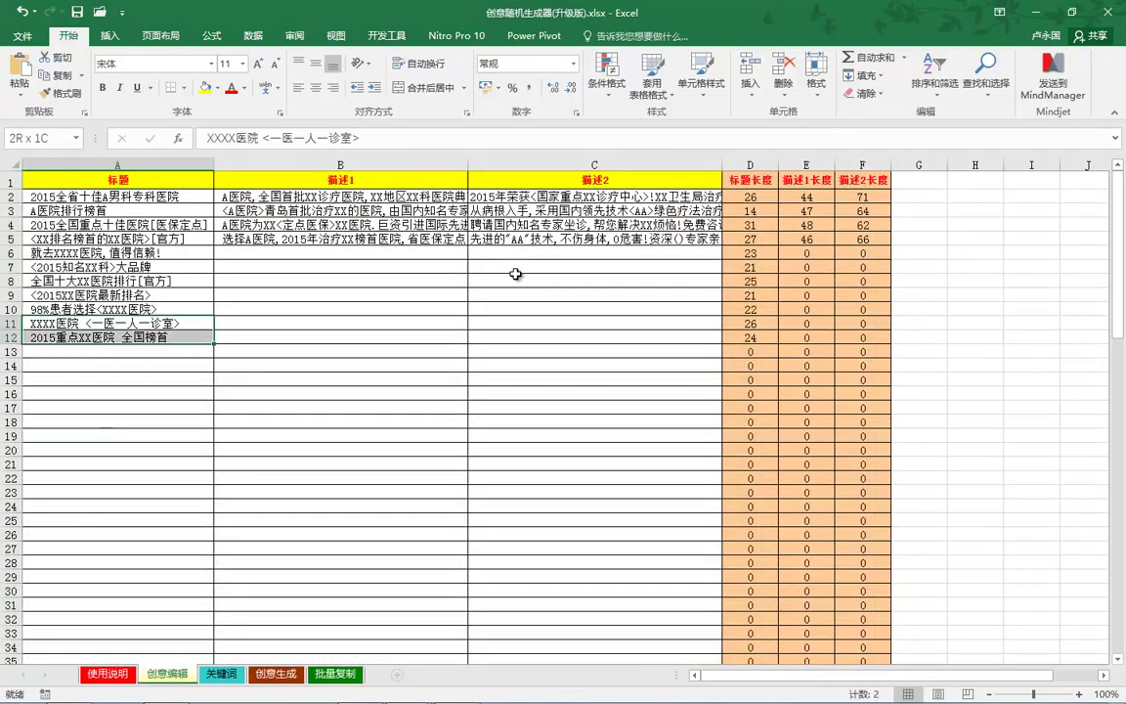
pyautogui.hotkey('ctrl', 'c')
pyautogui.press('Down')
pyautogui.press('Down')
pyautogui.hotkey('ctrl', 'v')
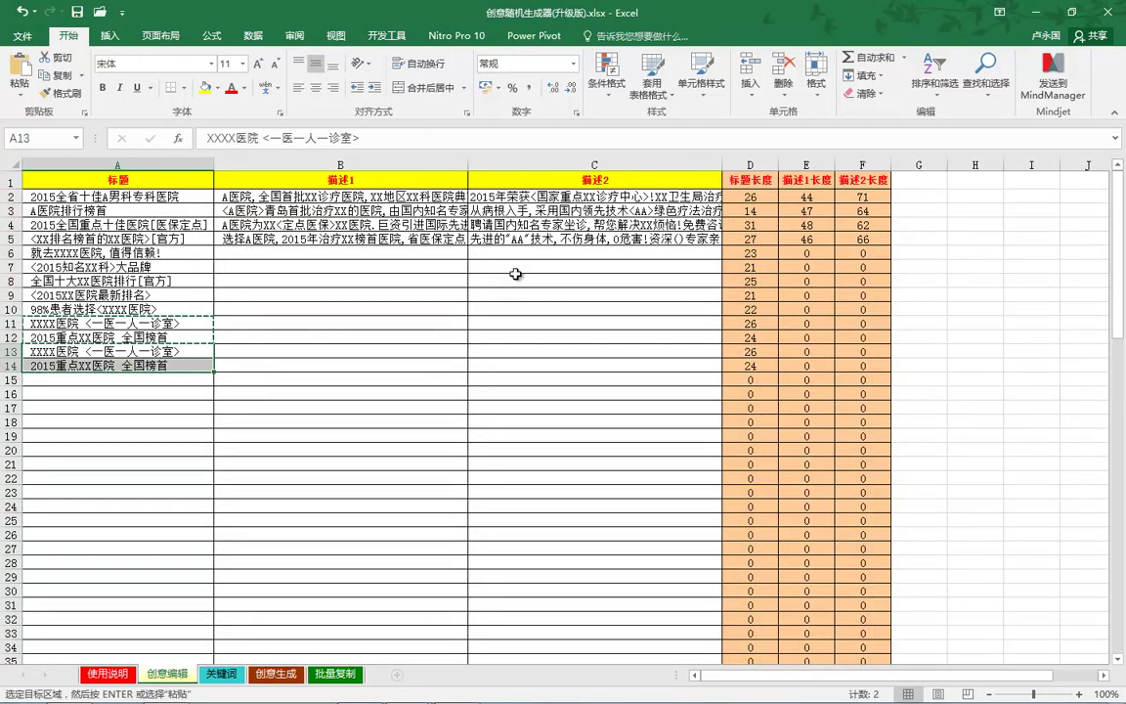
# Step: Edit the RANDBETWEEN bounds in B2's title formula on 创意生成 to regenerate creatives
pyautogui.hotkey('ctrl', 'pagedown')
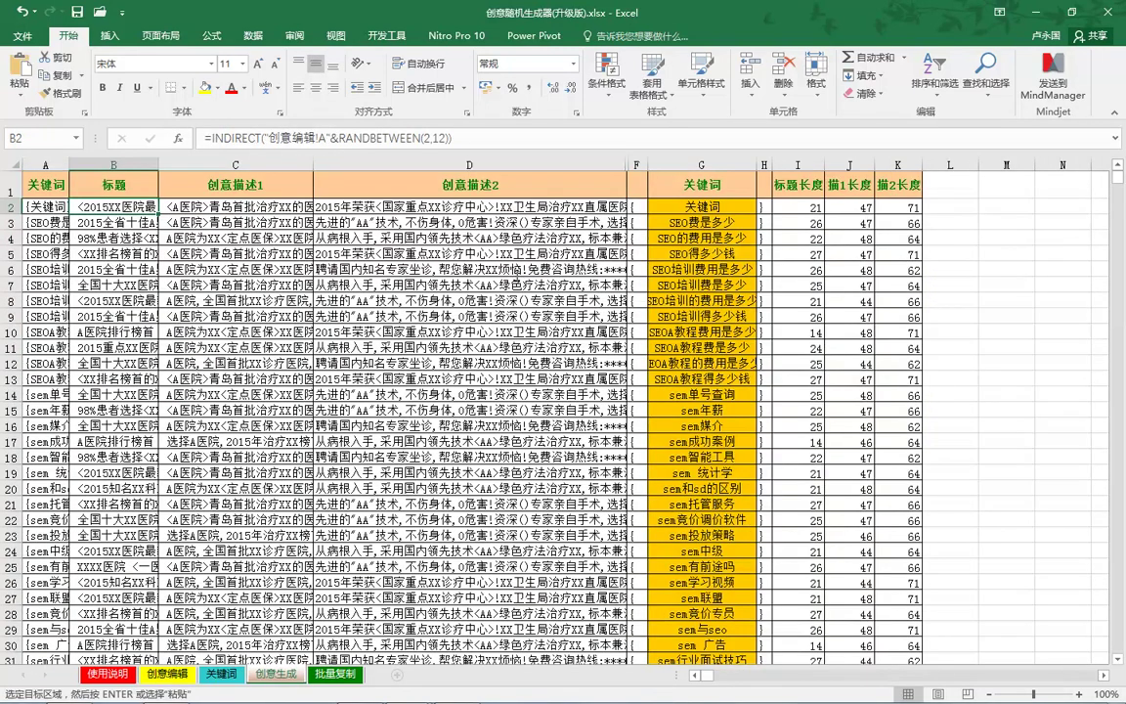
pyautogui.click(437, 138)
pyautogui.click(437, 138)
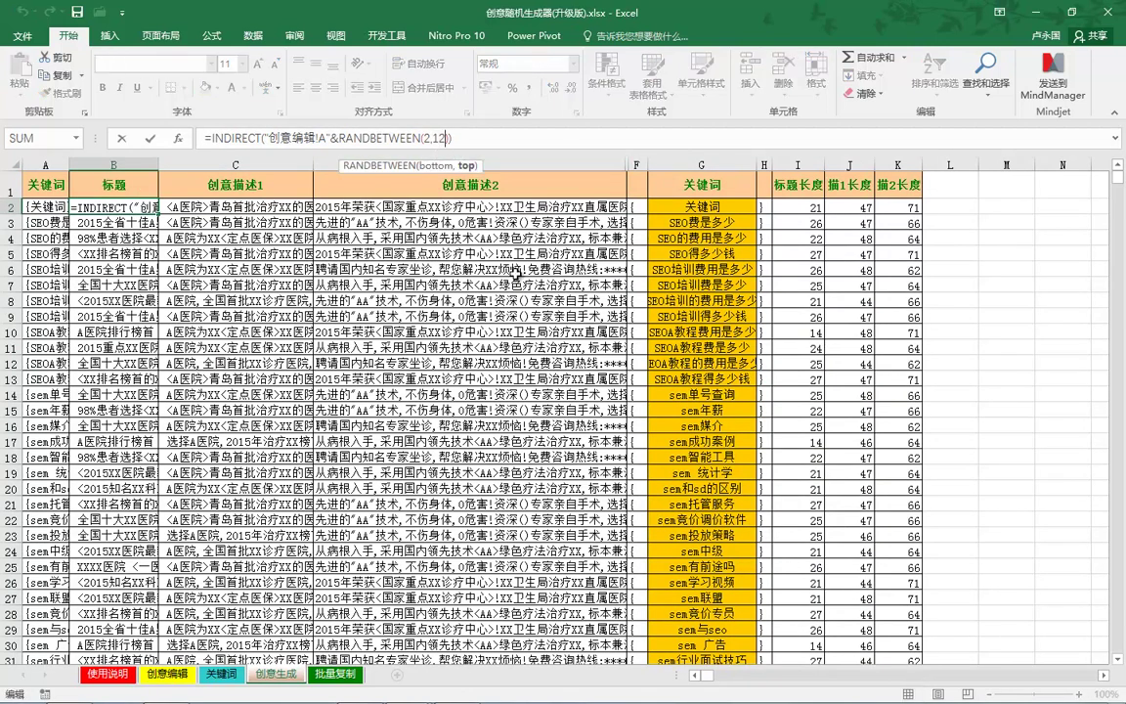
pyautogui.press('Tab')
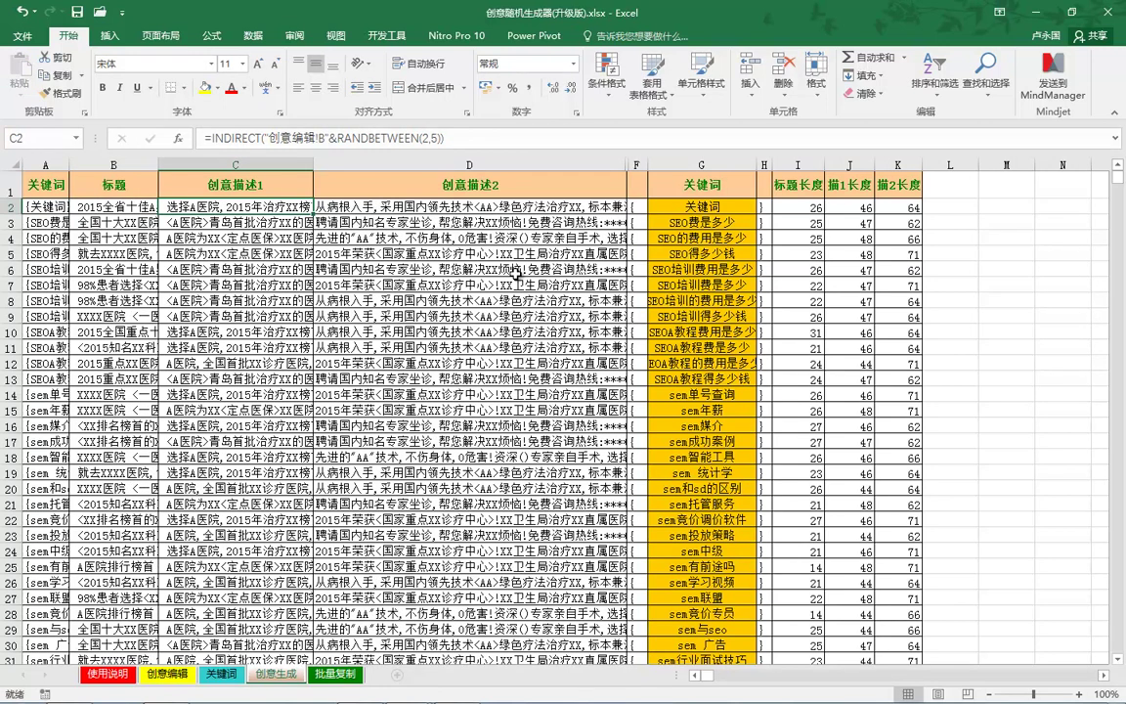
# Step: Copy the 描述2 text in C5 on 创意编辑 into C6
pyautogui.hotkey('ctrl', 'pageup')
pyautogui.hotkey('ctrl', 'pageup')
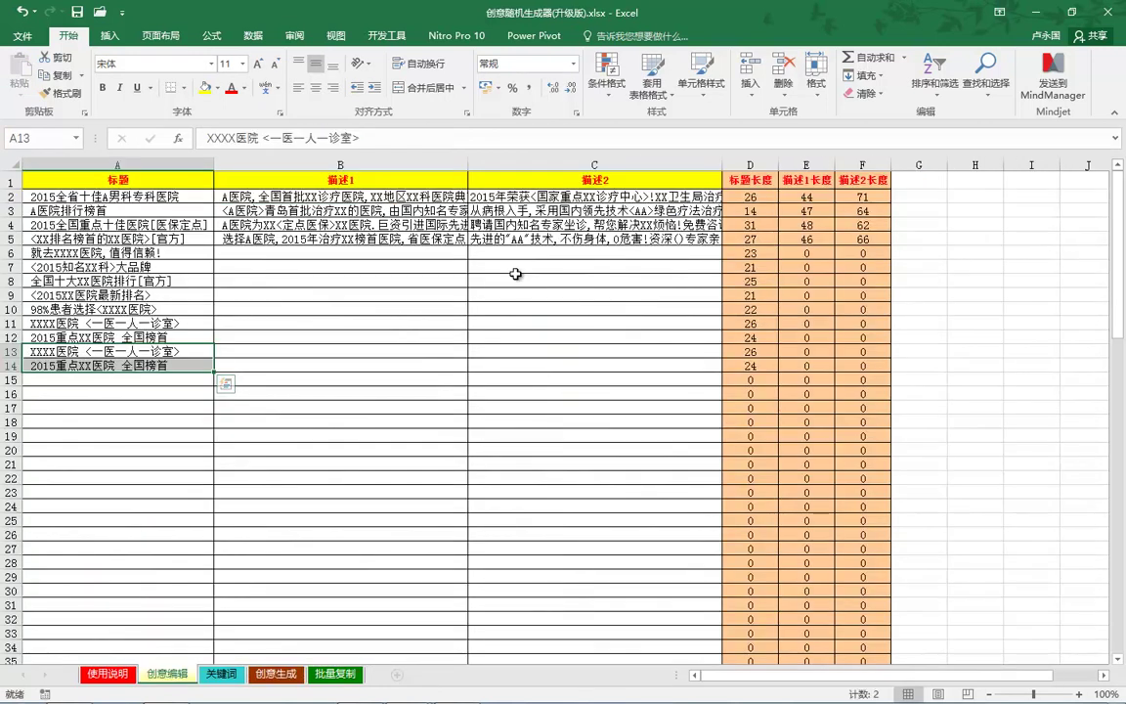
pyautogui.press('Up')
pyautogui.press('Up')
pyautogui.press('Up')
pyautogui.press('Up')
pyautogui.press('Up')
pyautogui.press('Up')
pyautogui.press('Up')
pyautogui.press('Up')
pyautogui.hotkey('shift', 'space')
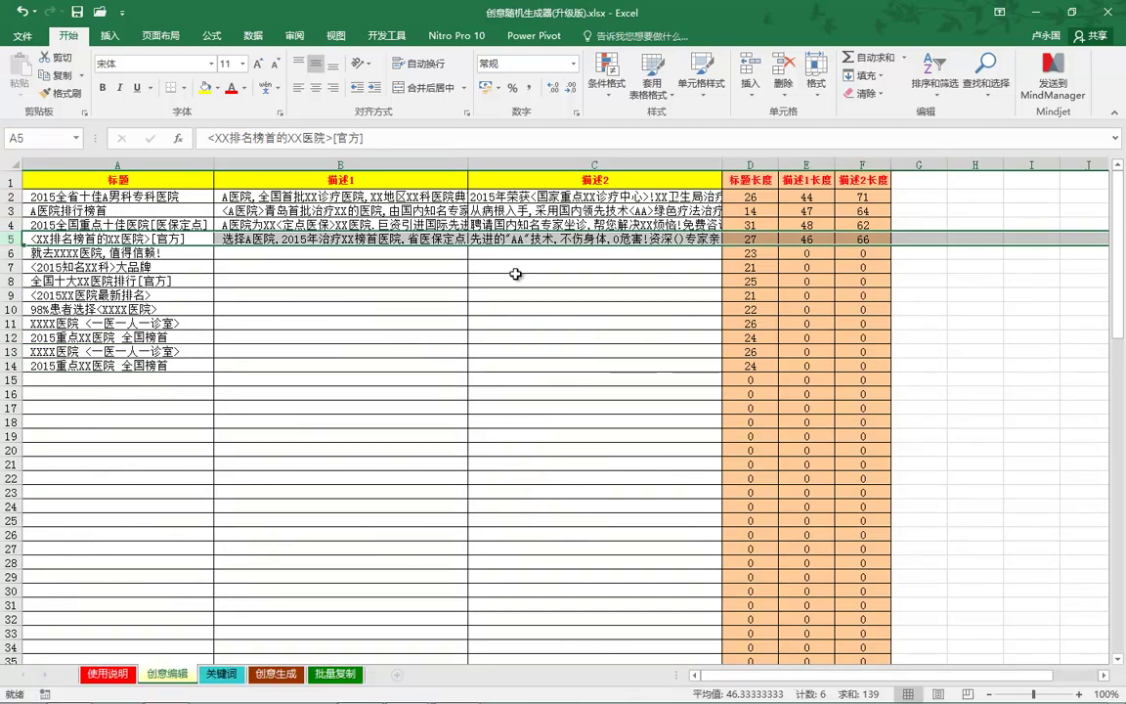
pyautogui.press('Right')
pyautogui.press('Right')
pyautogui.hotkey('ctrl', 'c')
pyautogui.press('Down')
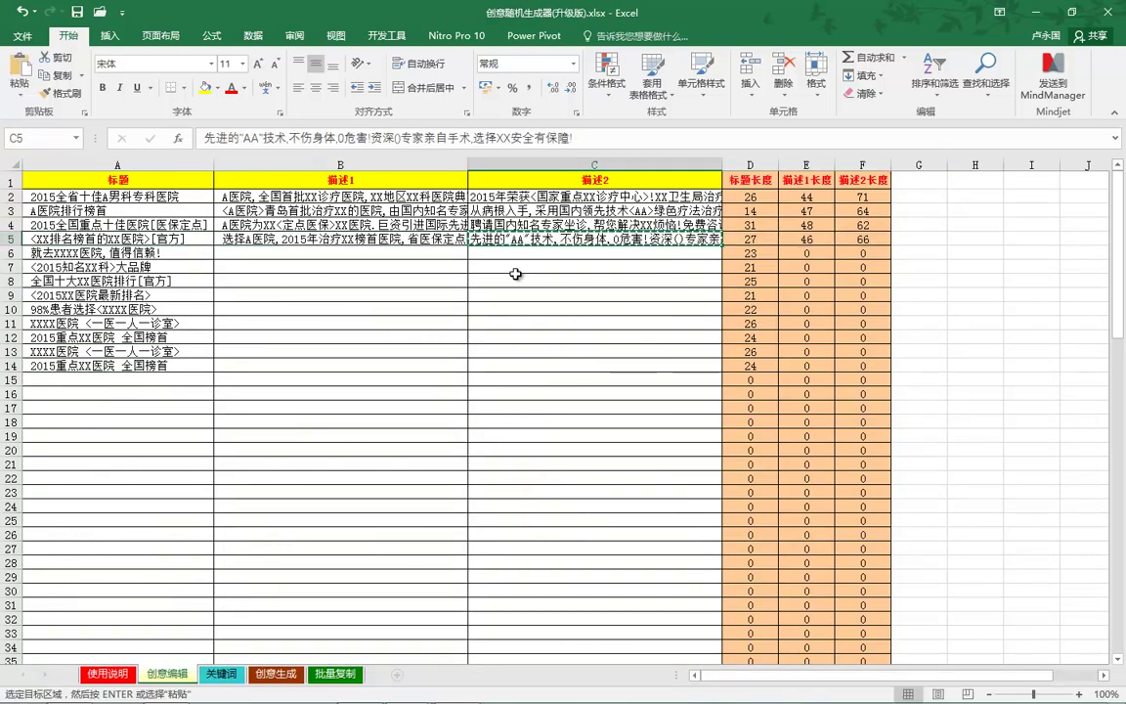
pyautogui.hotkey('ctrl', 'v')
pyautogui.press('Down')
pyautogui.press('Down')
pyautogui.press('Down')
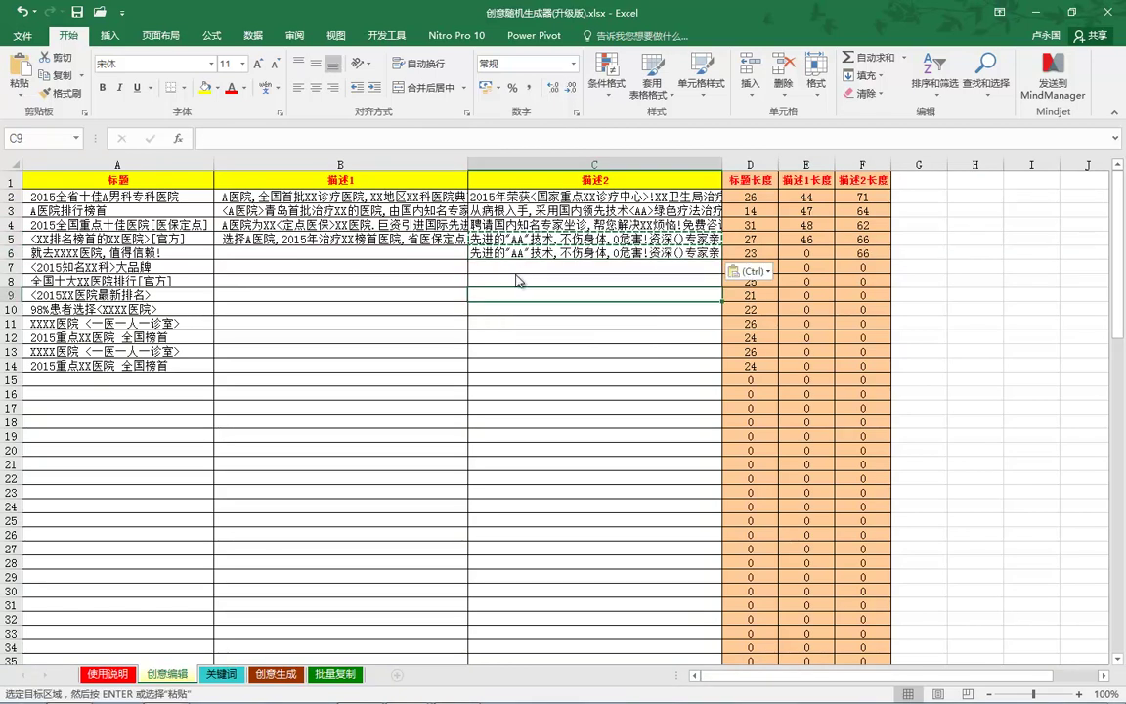
# Step: Change D2's formula on 创意生成 to RANDBETWEEN(2,6), then view the 批量复制 sheet
pyautogui.hotkey('ctrl', 'pagedown')
pyautogui.hotkey('ctrl', 'pagedown')
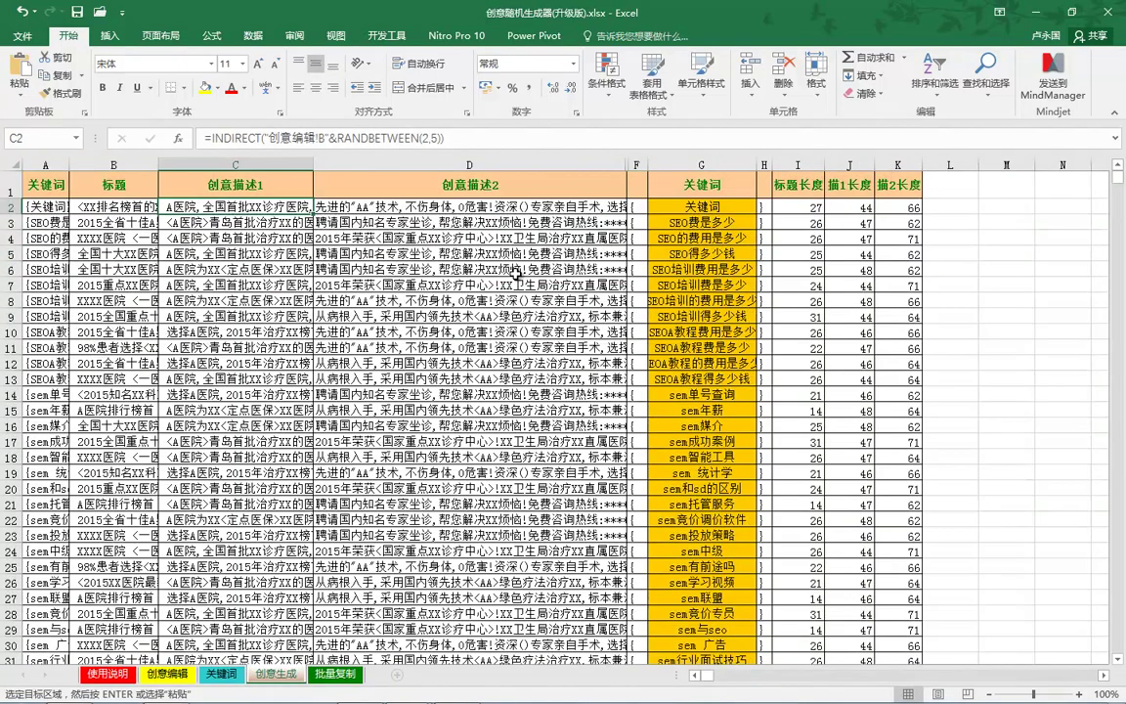
pyautogui.press('Right')
pyautogui.click(430, 139)
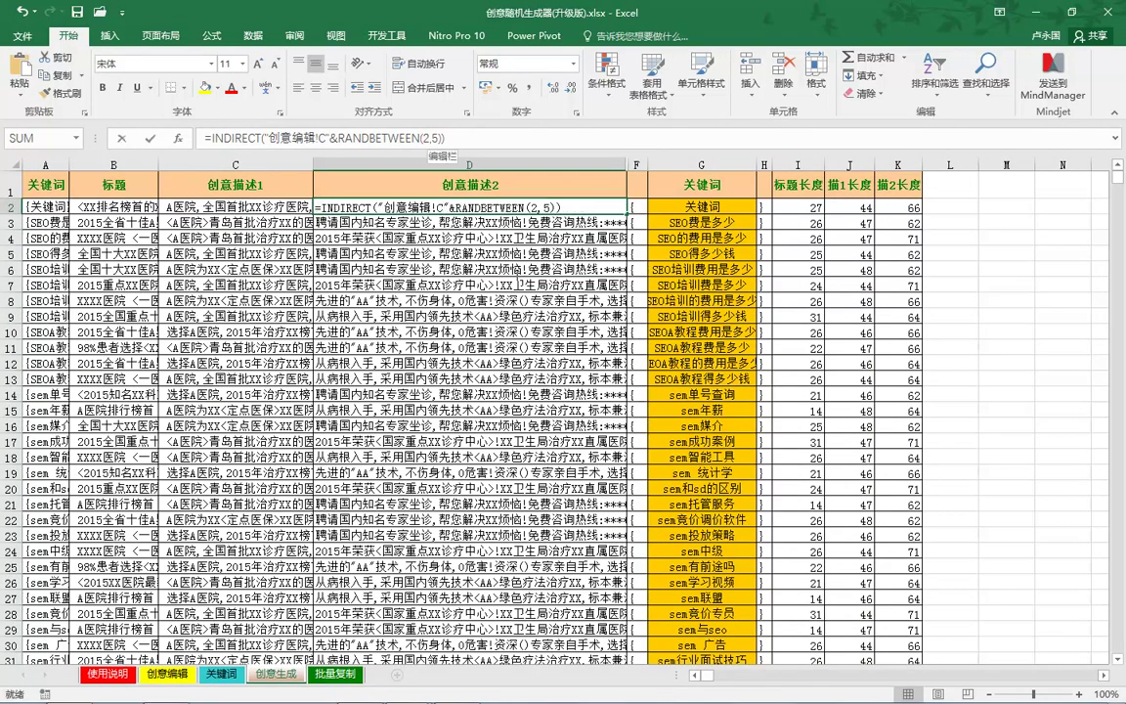
pyautogui.press('BackSpace')
pyautogui.write('6')
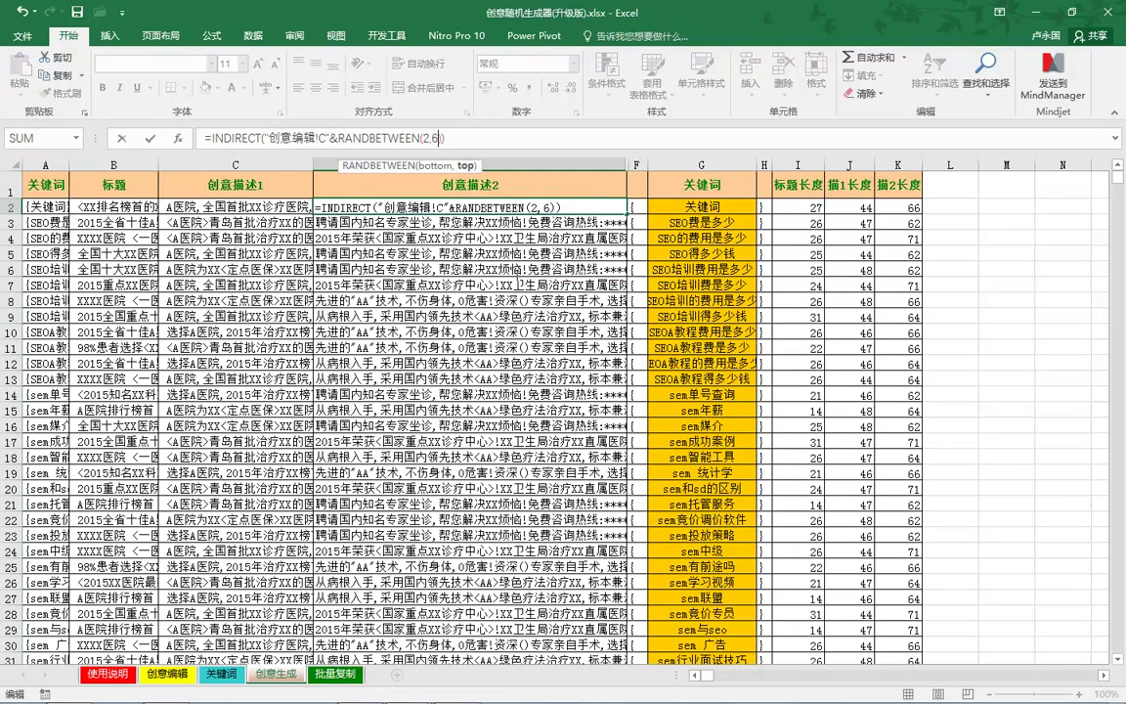
pyautogui.press('Return')
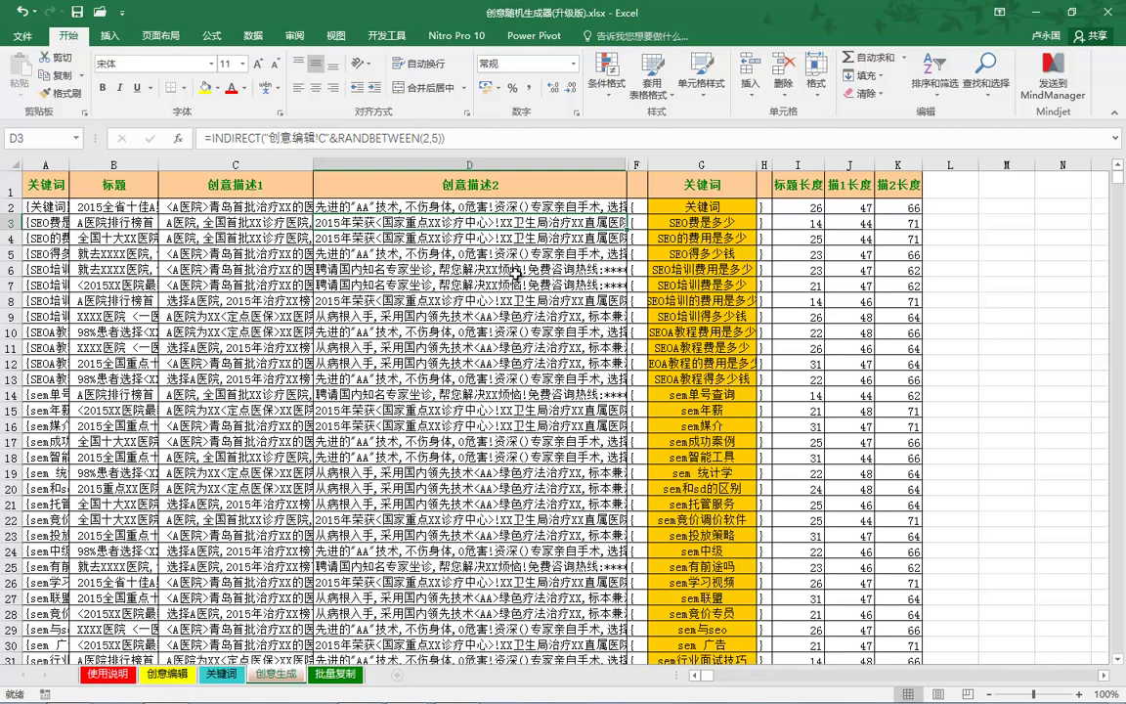
pyautogui.hotkey('ctrl', 'pagedown')
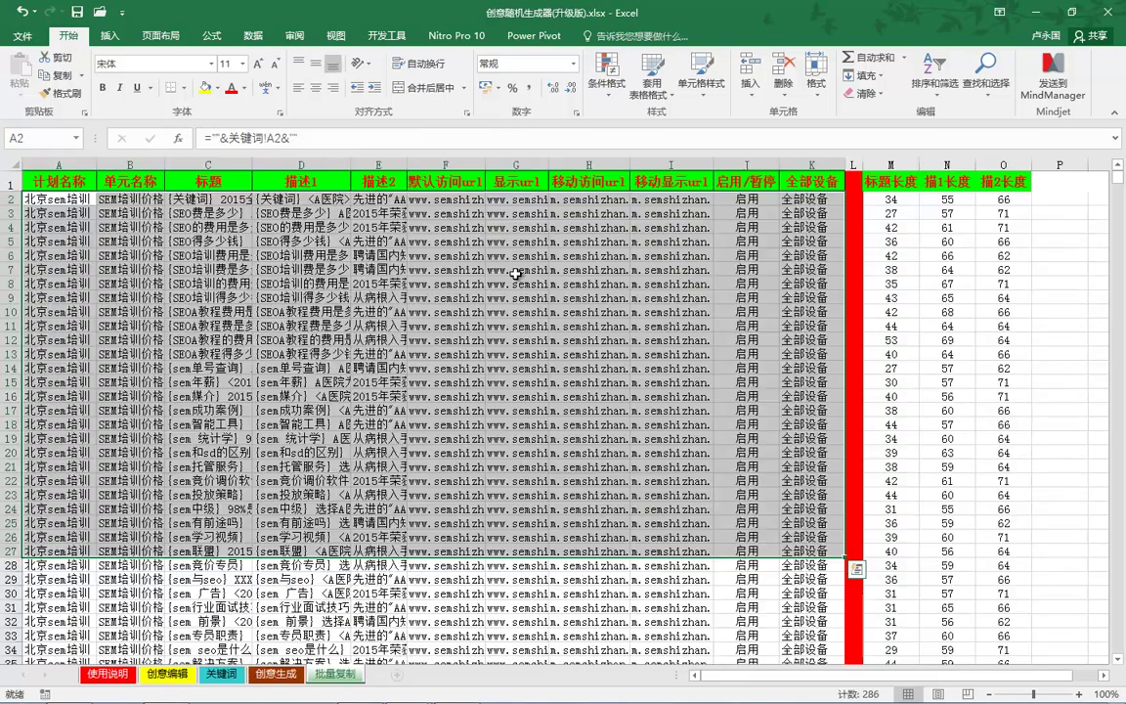
# Step: Copy the 批量复制 creative rows A2:K25 and bring the Baidu promotion client forward
pyautogui.hotkey('shift', 'Up')
pyautogui.hotkey('shift', 'Up')
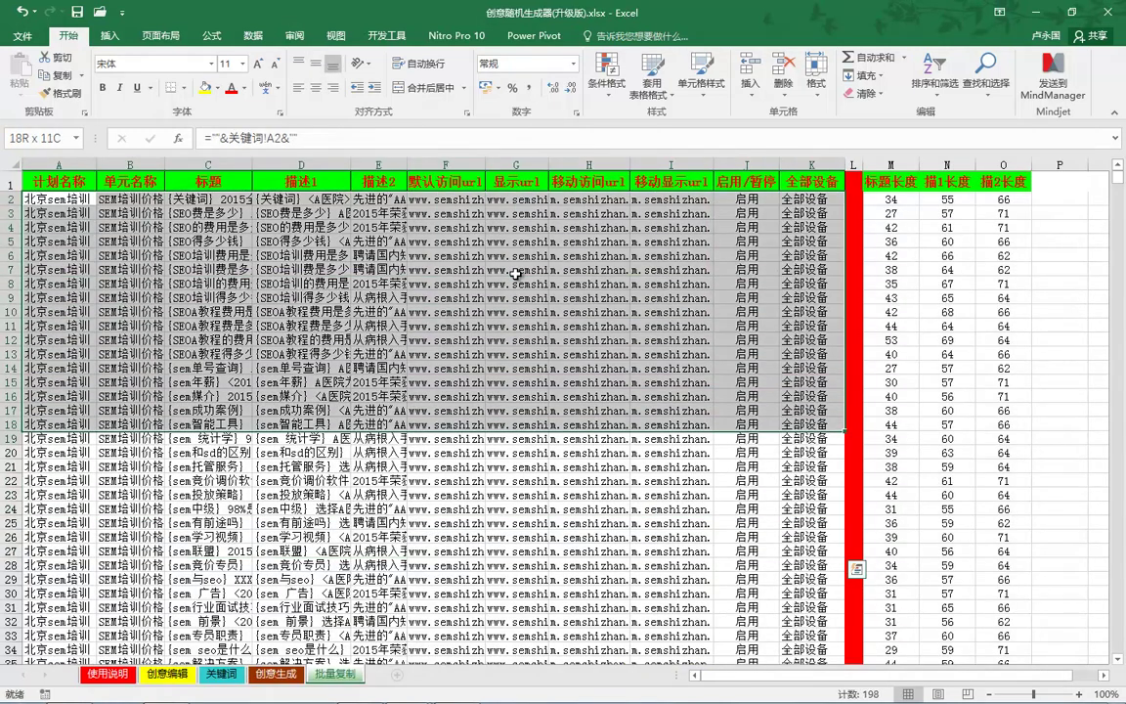
pyautogui.hotkey('ctrl', 'c')
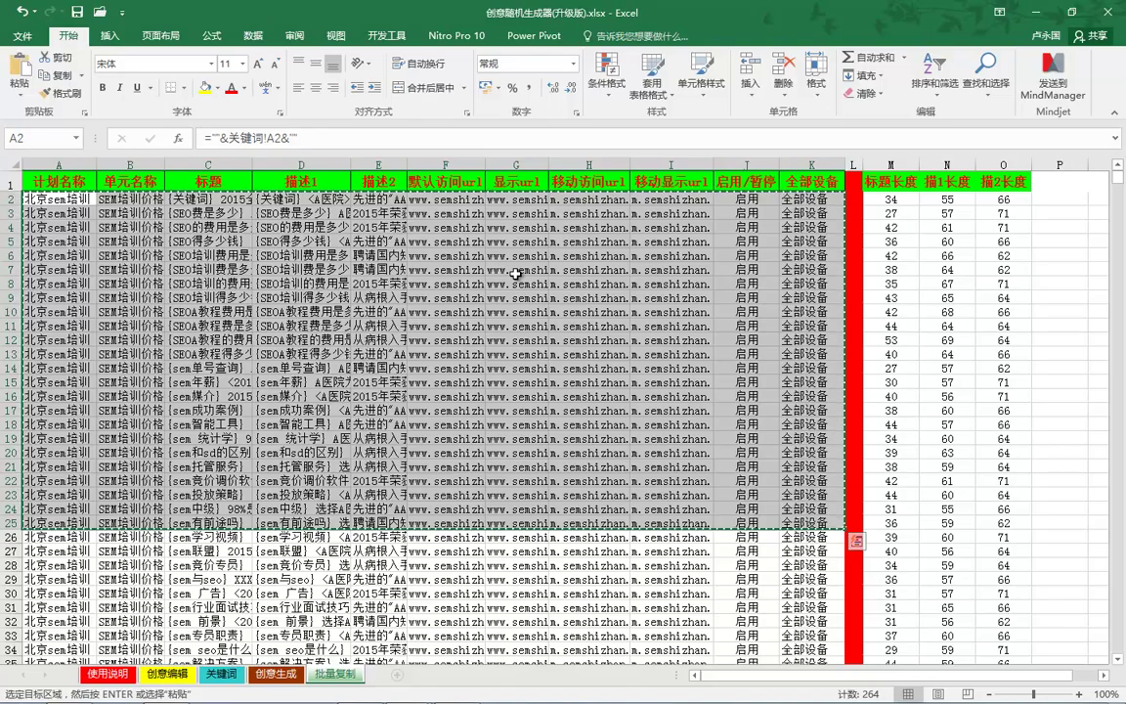
pyautogui.press('super+d')
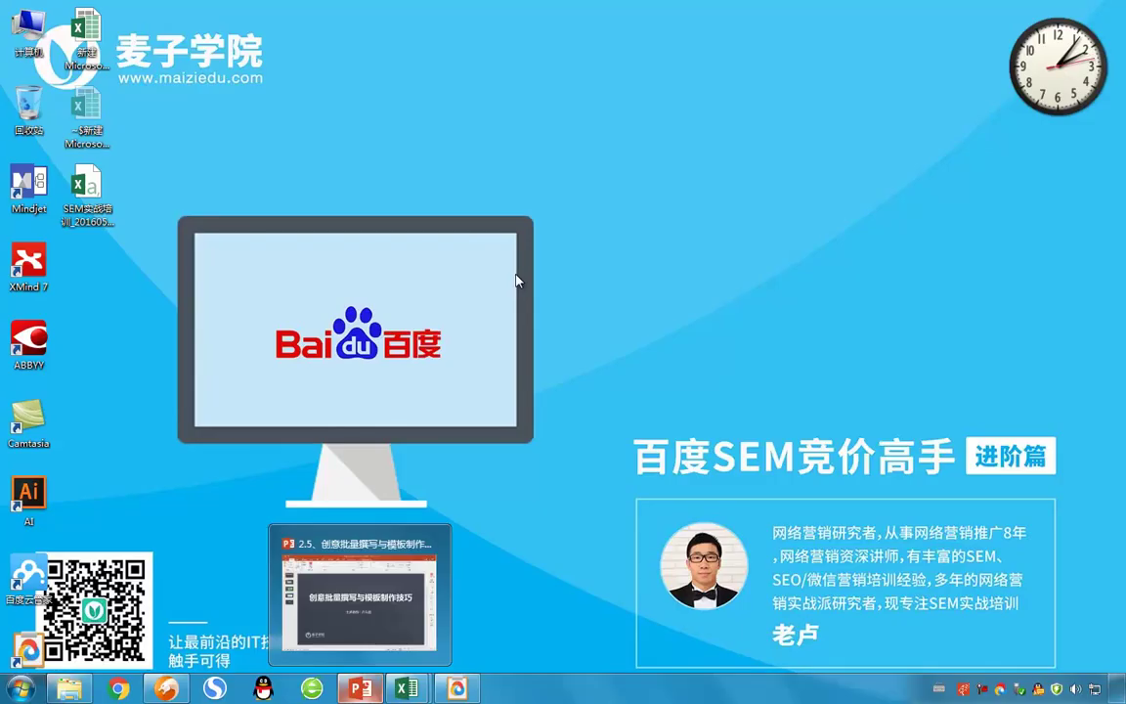
pyautogui.press('Return')
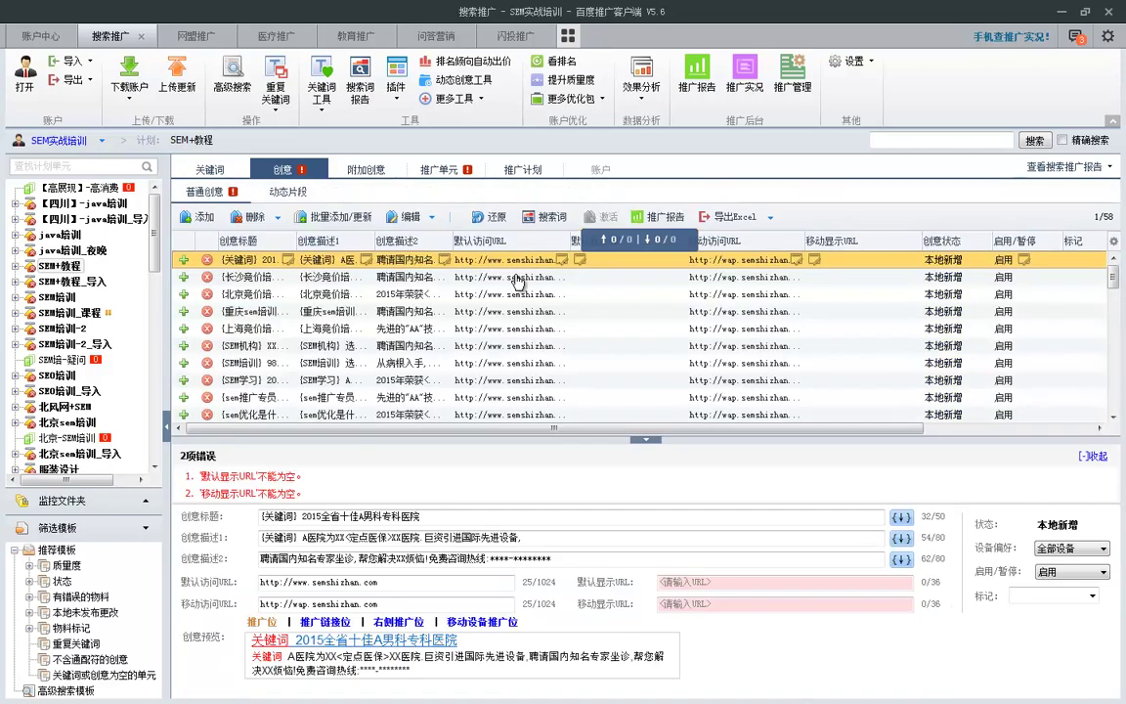
# Step: Paste the 24 copied rows into Baidu's bulk add/update creatives dialog, confirm, and return to Excel
pyautogui.click(334, 216)
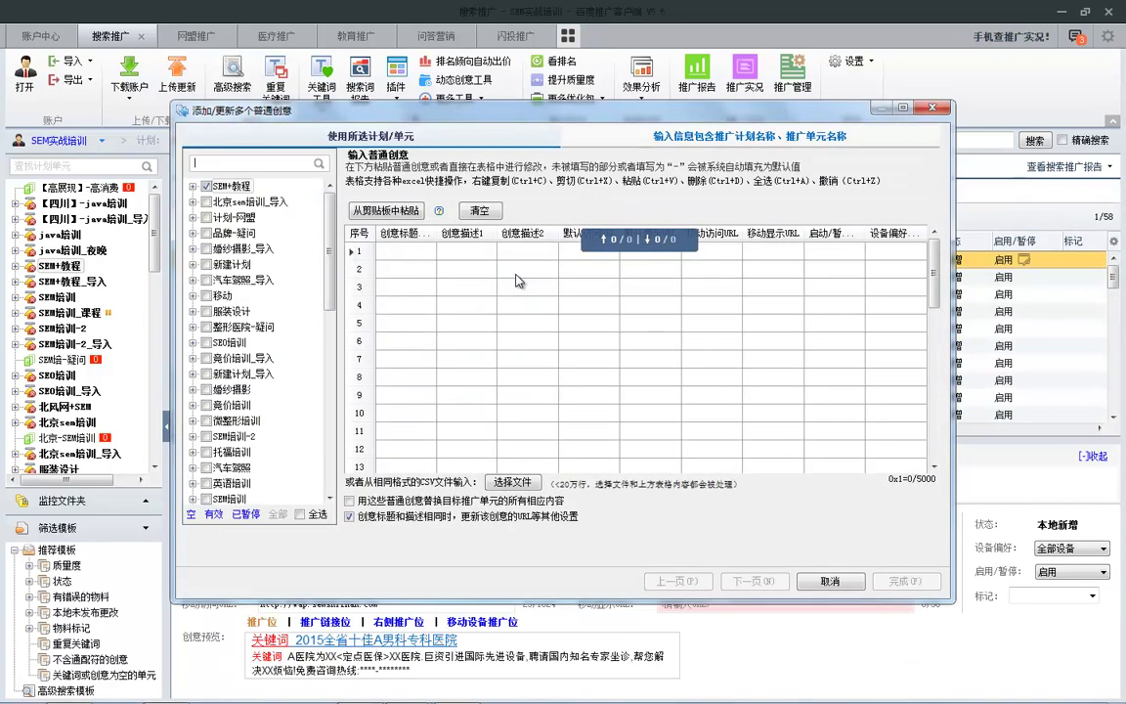
pyautogui.hotkey('ctrl', 'v')
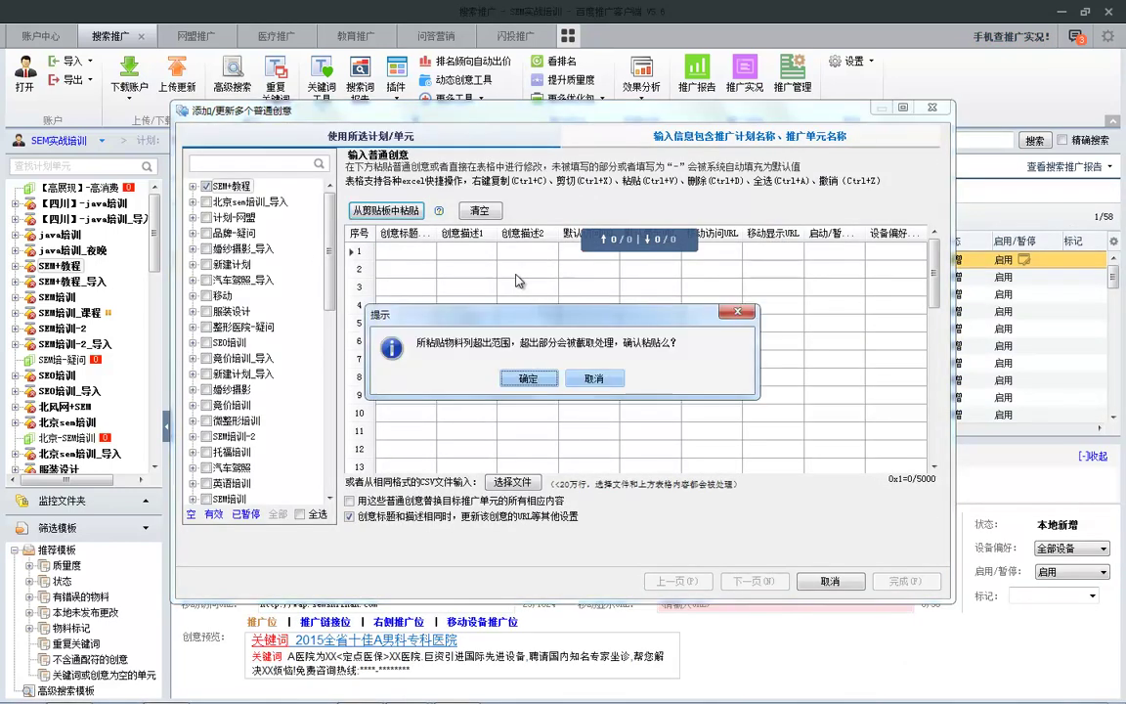
pyautogui.press('Return')
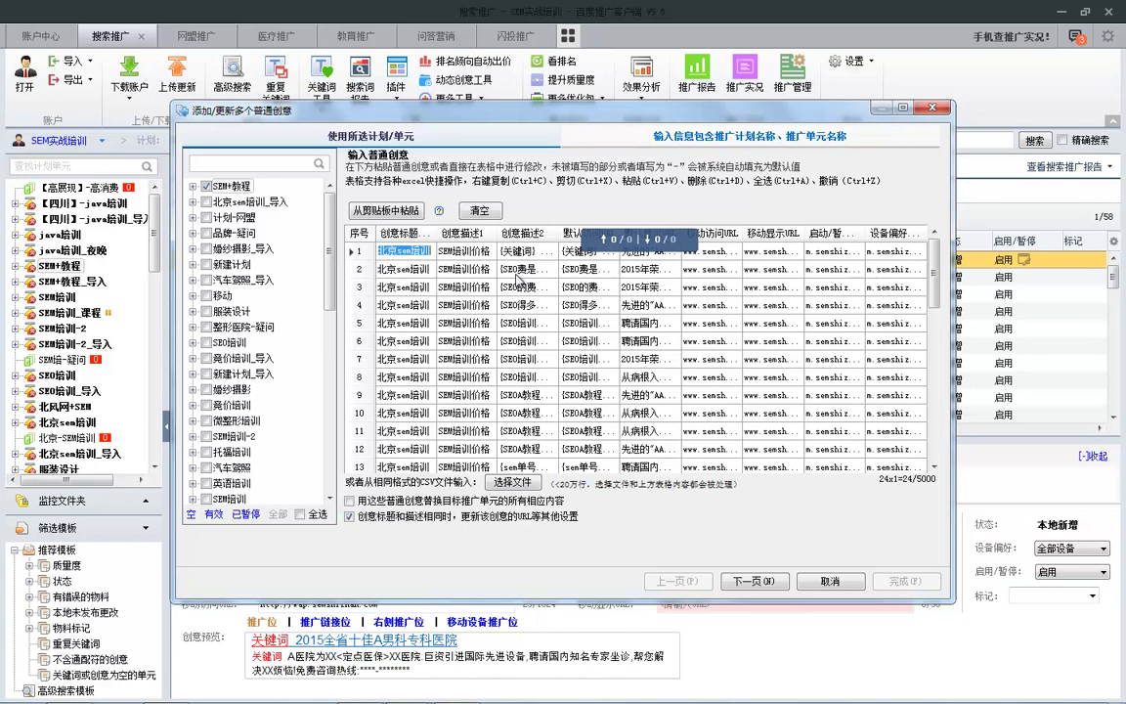
pyautogui.press('super+t')
pyautogui.press('Return')
pyautogui.press('super+t')
pyautogui.press('Return')
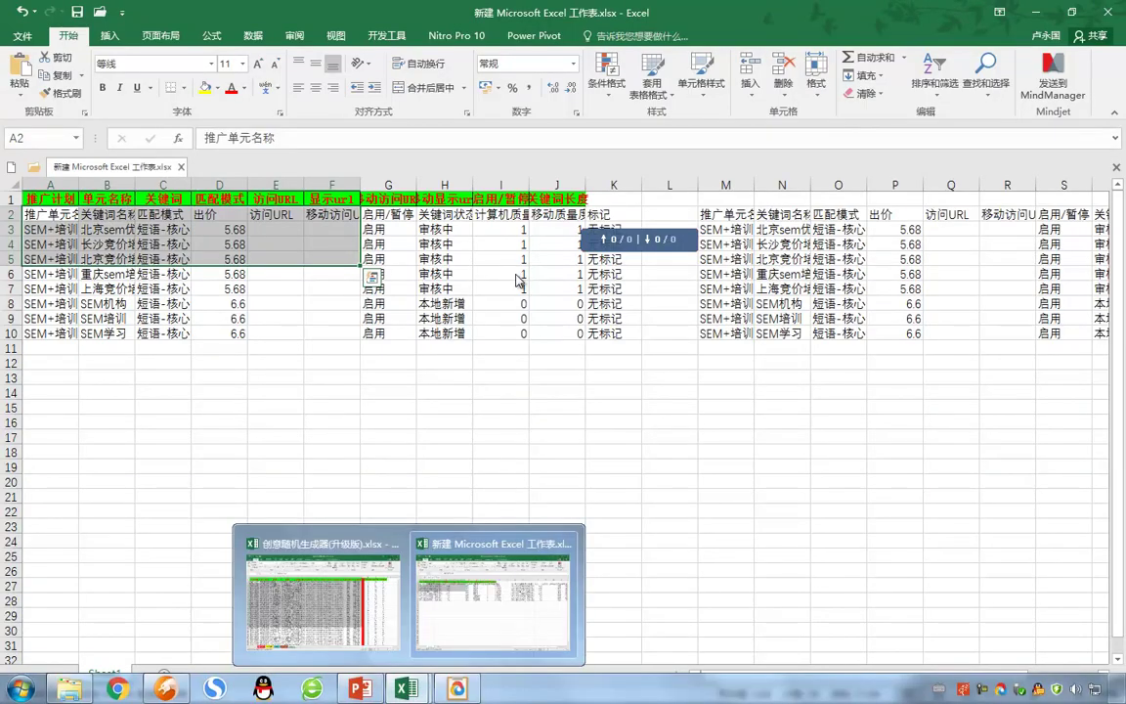
# Step: Copy the C2:K25 creative fields from 批量复制 and return to the Baidu add-creatives dialog
pyautogui.press('Return')
pyautogui.press('Right')
pyautogui.press('Right')
pyautogui.hotkey('shift', 'Right')
pyautogui.hotkey('shift', 'Down')
pyautogui.hotkey('shift', 'Down')
pyautogui.hotkey('shift', 'Down')
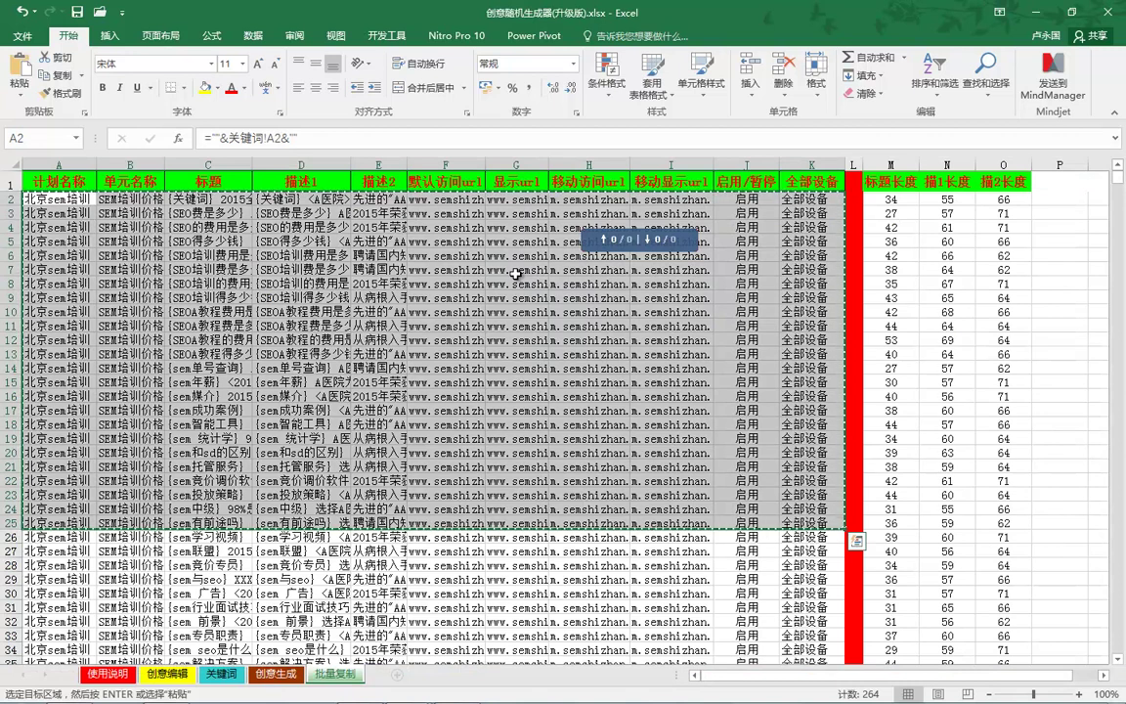
pyautogui.hotkey('shift', 'Right')
pyautogui.hotkey('shift', 'Right')
pyautogui.hotkey('shift', 'Right')
pyautogui.hotkey('shift', 'Right')
pyautogui.hotkey('shift', 'Right')
pyautogui.hotkey('shift', 'Right')
pyautogui.hotkey('shift', 'Right')
pyautogui.hotkey('shift', 'Down')
pyautogui.hotkey('shift', 'Down')
pyautogui.hotkey('shift', 'Down')
pyautogui.hotkey('shift', 'Down')
pyautogui.hotkey('shift', 'Down')
pyautogui.hotkey('shift', 'Down')
pyautogui.hotkey('shift', 'Down')
pyautogui.hotkey('shift', 'Down')
pyautogui.hotkey('shift', 'Down')
pyautogui.hotkey('shift', 'Down')
pyautogui.hotkey('shift', 'Down')
pyautogui.hotkey('shift', 'Down')
pyautogui.hotkey('shift', 'Down')
pyautogui.hotkey('shift', 'Down')
pyautogui.hotkey('shift', 'Down')
pyautogui.hotkey('shift', 'Down')
pyautogui.hotkey('shift', 'Down')
pyautogui.hotkey('shift', 'Down')
pyautogui.hotkey('shift', 'Down')
pyautogui.hotkey('shift', 'Down')
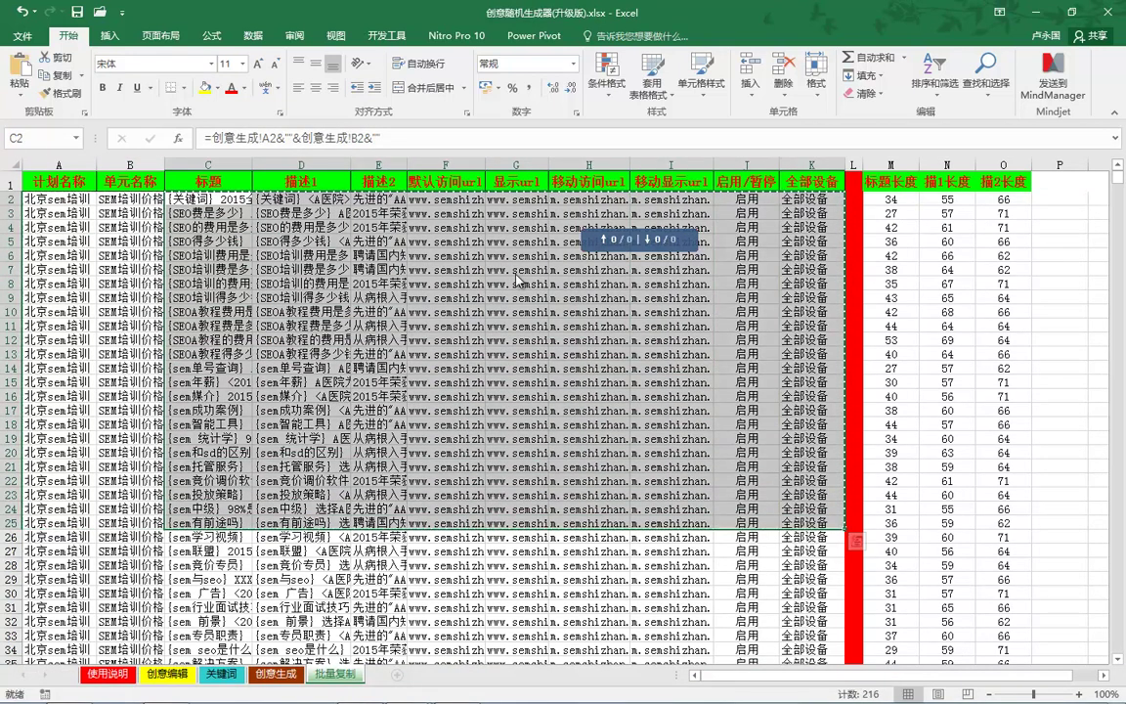
pyautogui.press('super+t')
pyautogui.press('super+t')
pyautogui.press('Return')
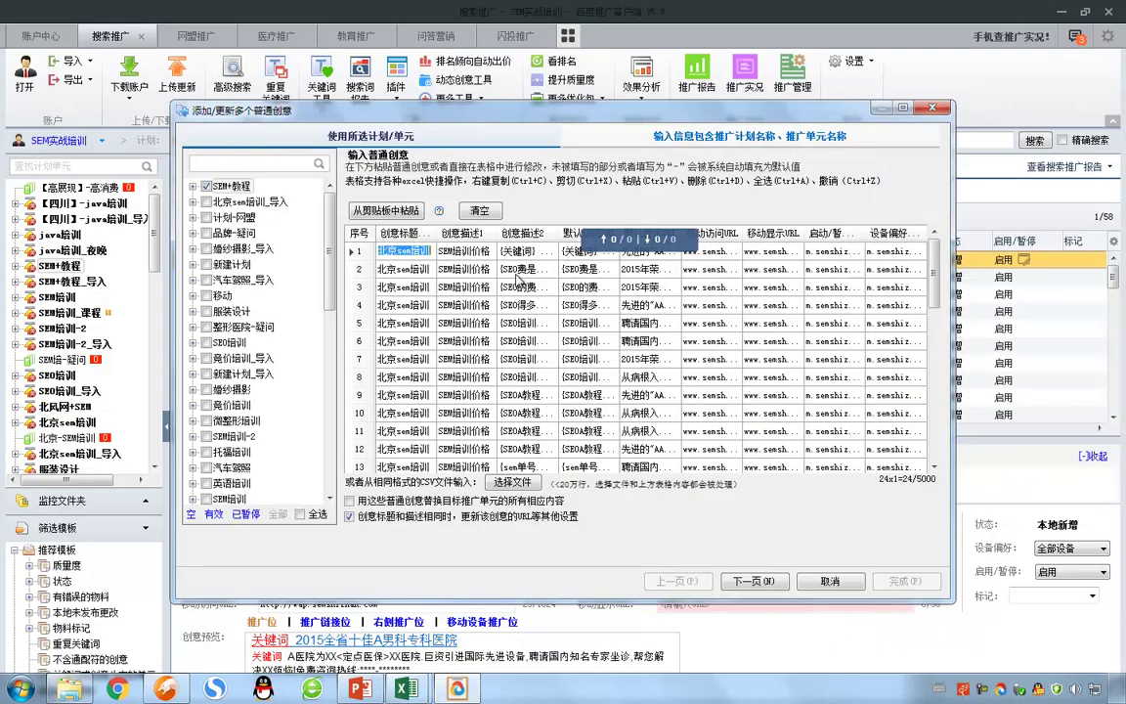
# Step: Paste the clipboard rows, validate them, add the 23 creatives, and return to Excel
pyautogui.hotkey('ctrl', 'v')
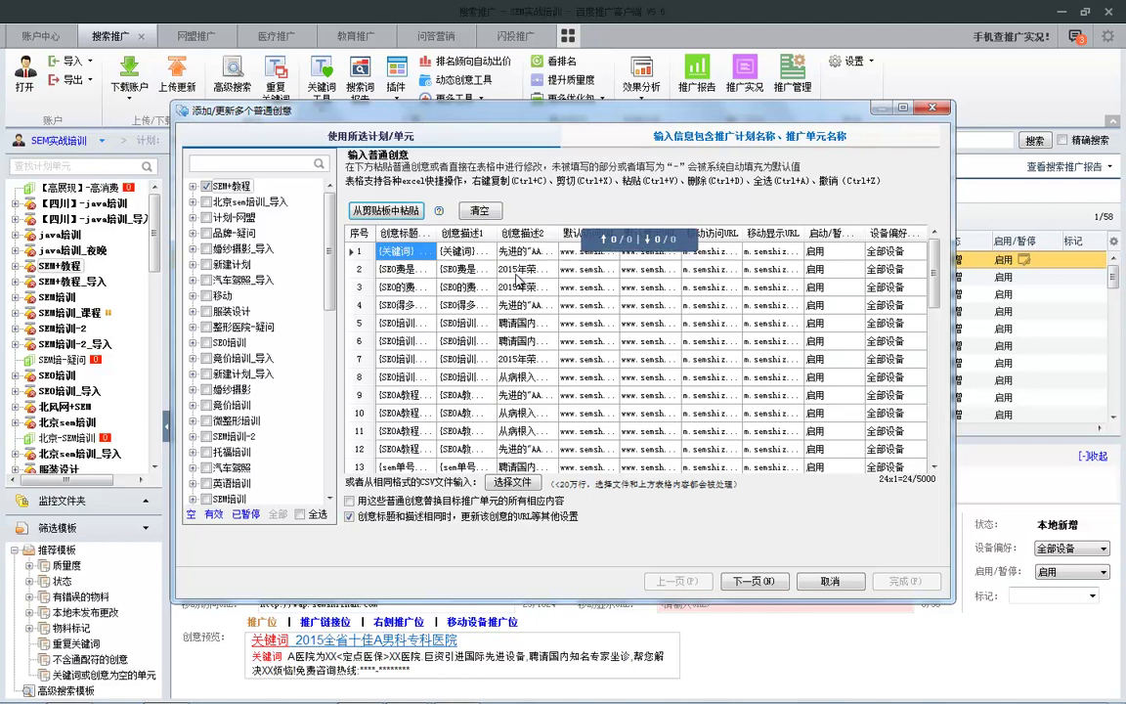
pyautogui.hotkey('alt', 'n')
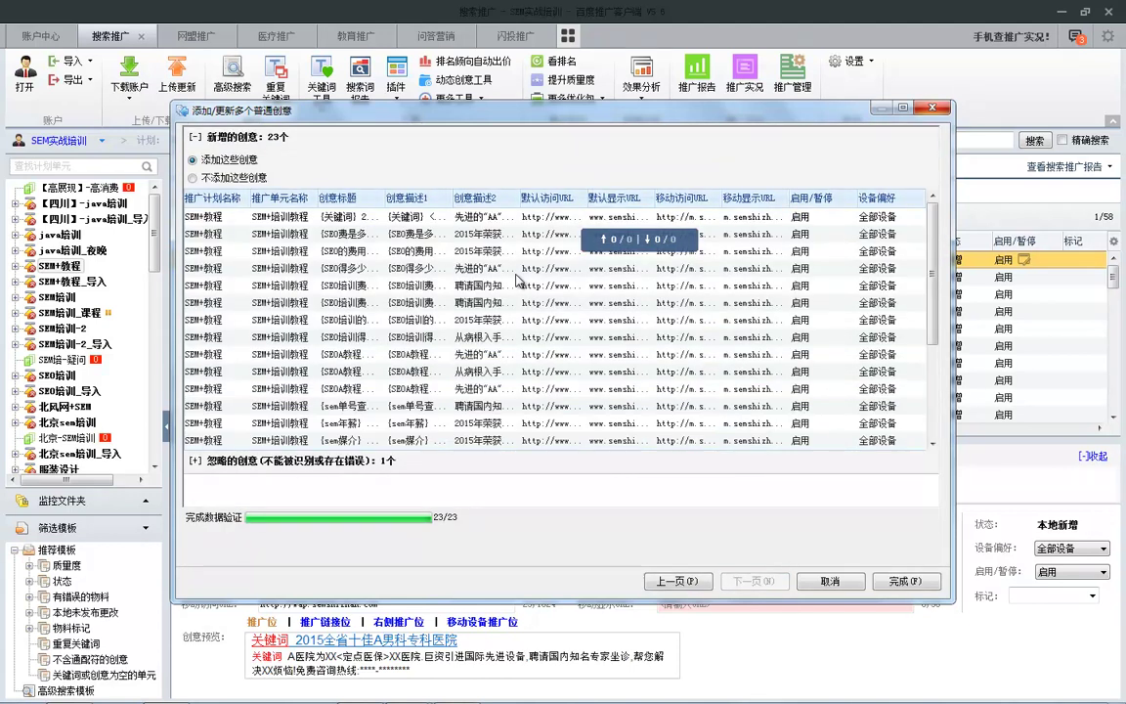
pyautogui.hotkey('alt', 'f')
pyautogui.hotkey('alt', 'Tab')
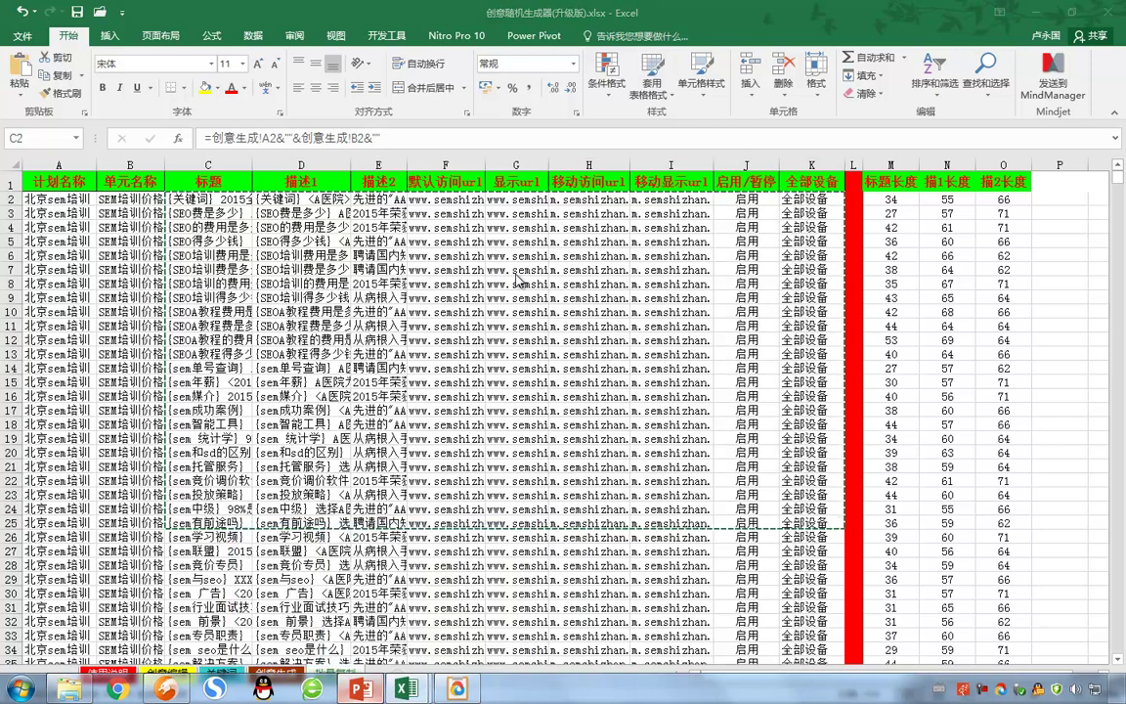
# Step: Start the PowerPoint slide show, advance to the 创意批量撰写操作 slide, then return to the Excel generator
pyautogui.hotkey('alt', 'Tab')
pyautogui.press('Tab')
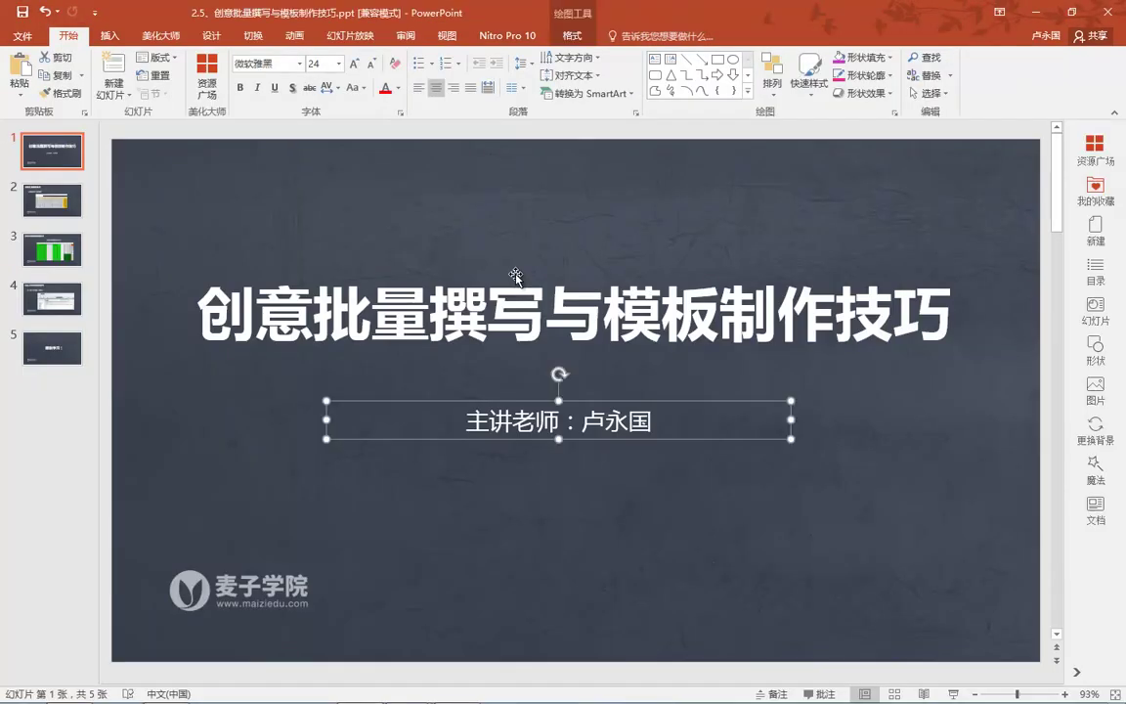
pyautogui.press('F5')
pyautogui.click(516, 281)
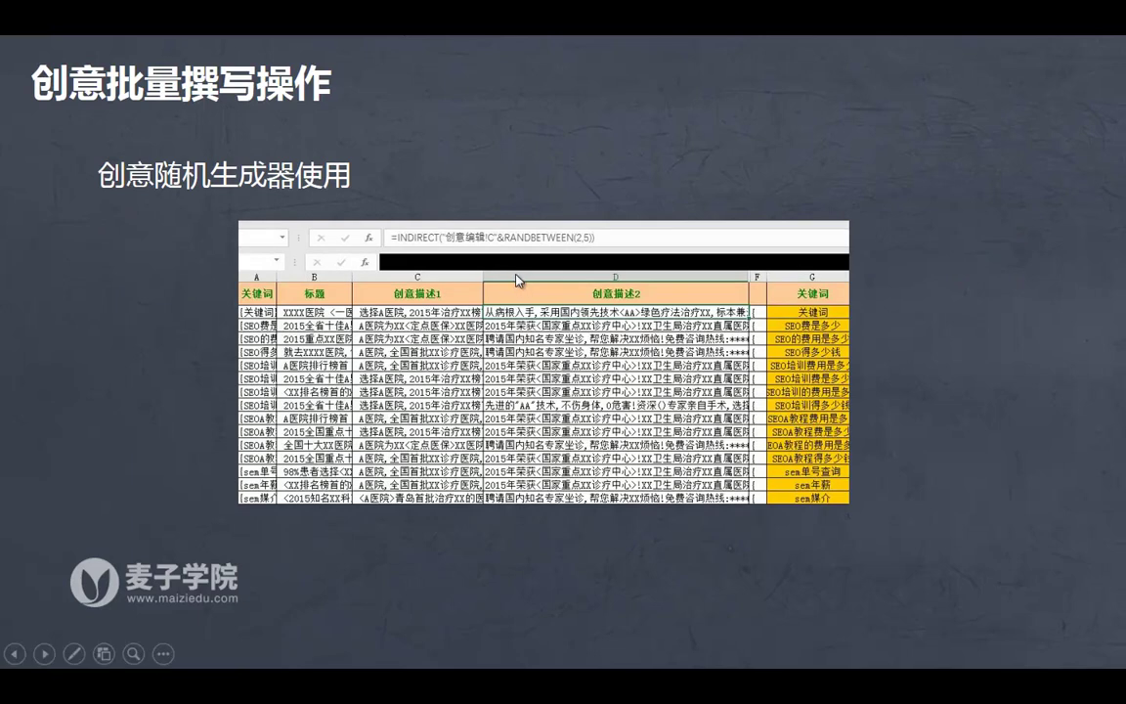
pyautogui.hotkey('alt', 'Tab')
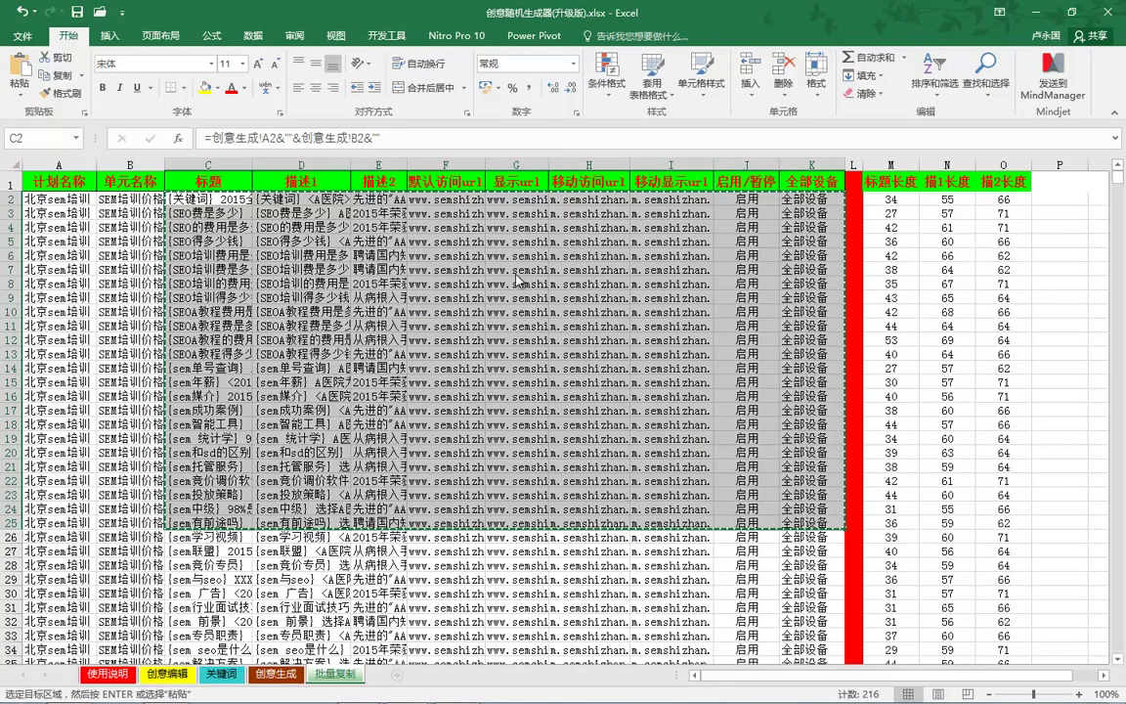
# Step: Close the first two open workbooks without saving and drop the clipboard contents
pyautogui.hotkey('alt', 'F4')
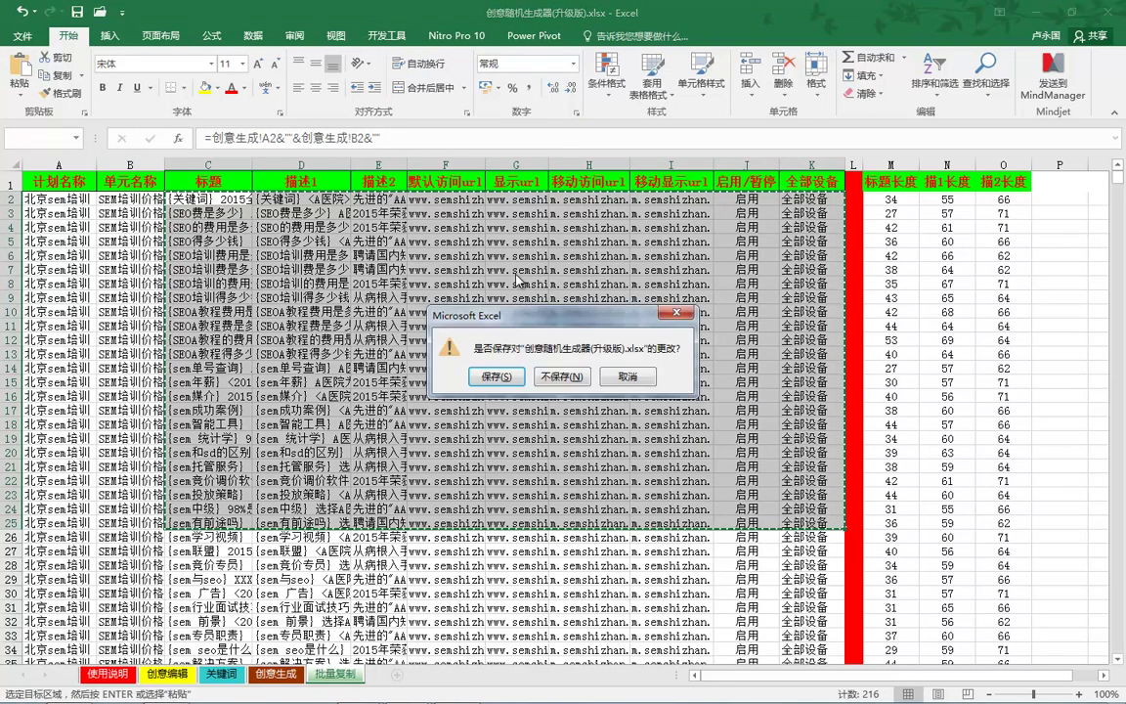
pyautogui.press('n')
pyautogui.press('Return')
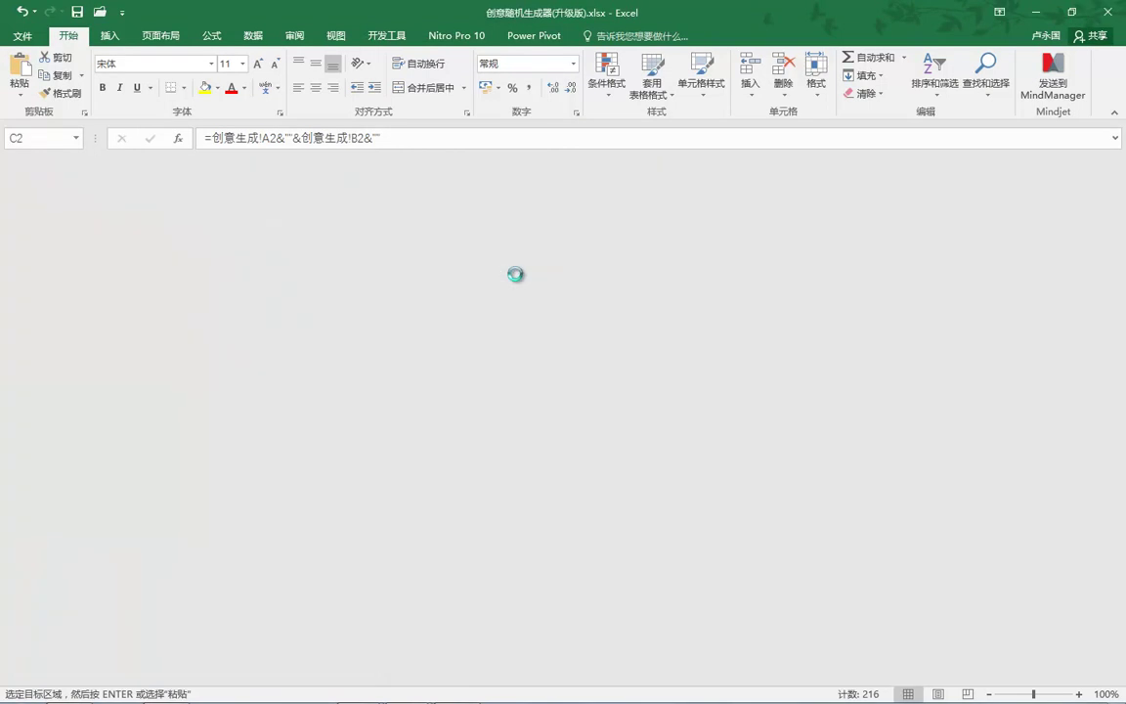
pyautogui.hotkey('alt', 'F4')
pyautogui.press('n')
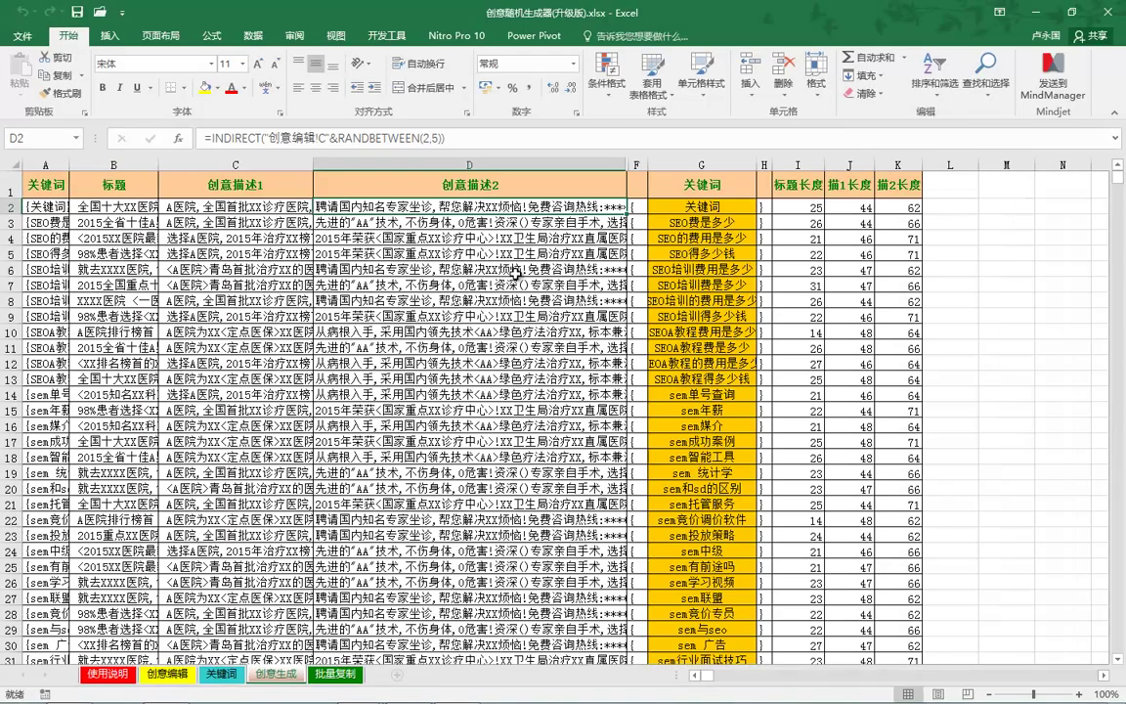
# Step: Close the remaining creative generator workbook without saving and advance the slide show
pyautogui.hotkey('alt', 'F4')
pyautogui.press('Tab')
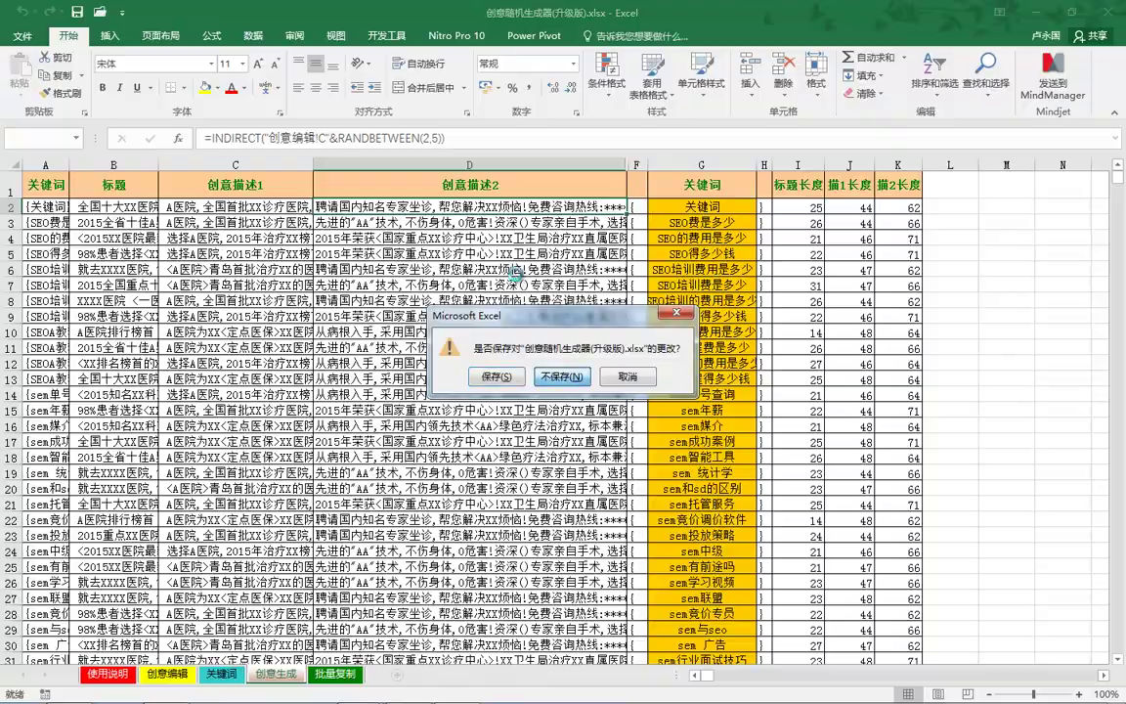
pyautogui.press('Return')
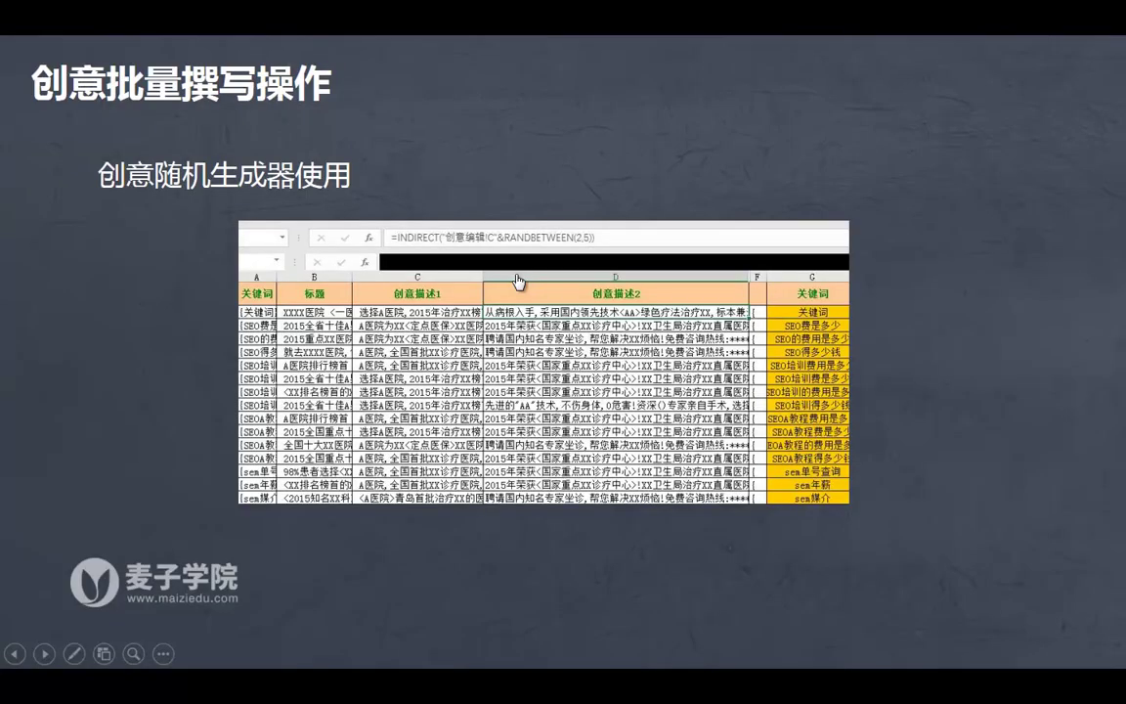
pyautogui.press('Right')
# Step: Open 批量添加创意模板.xlsx from the slide image and browse its template sheets
pyautogui.click(518, 282)
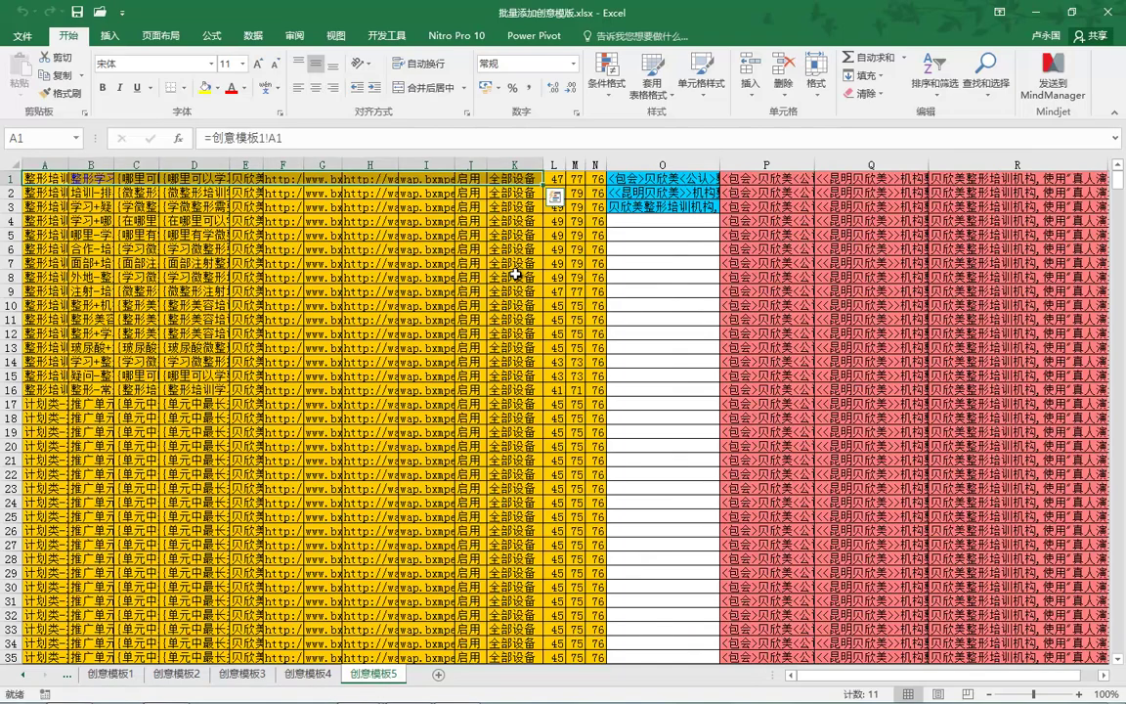
pyautogui.hotkey('ctrl', 'pageup')
pyautogui.hotkey('ctrl', 'pageup')
pyautogui.hotkey('ctrl', 'pageup')
pyautogui.hotkey('ctrl', 'pageup')
pyautogui.hotkey('ctrl', 'pagedown')
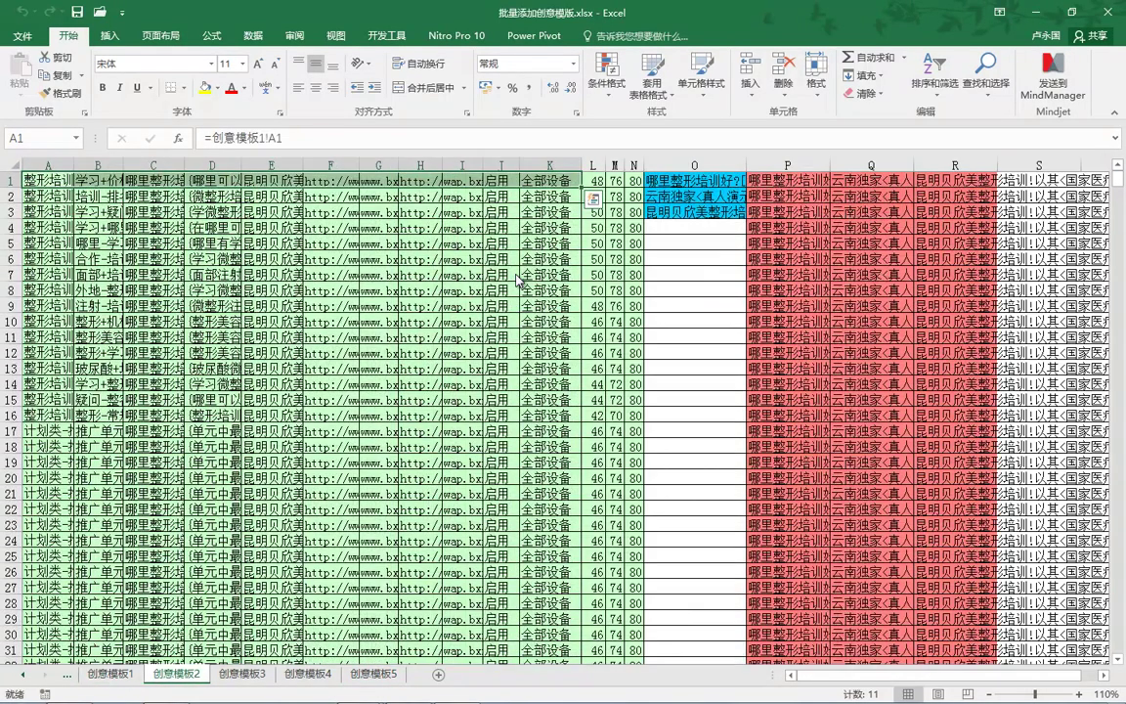
pyautogui.hotkey('ctrl', 'pagedown')
pyautogui.hotkey('ctrl', 'pagedown')
pyautogui.hotkey('ctrl', 'pagedown')
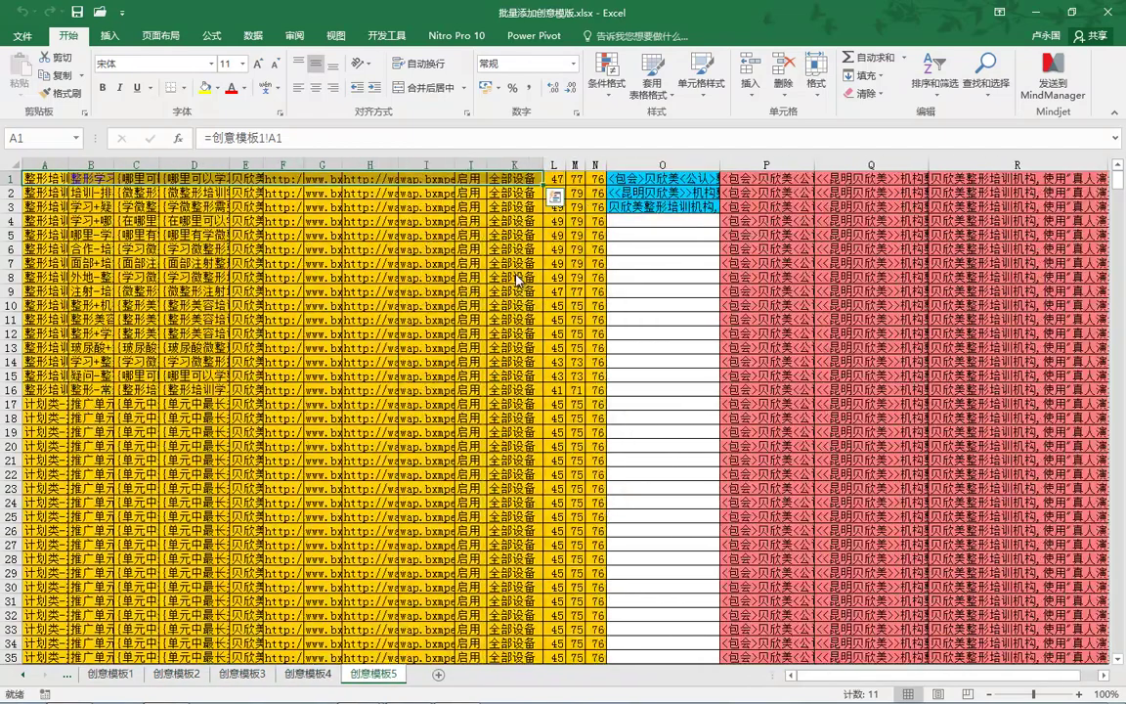
pyautogui.hotkey('ctrl', 'pageup')
pyautogui.hotkey('ctrl', 'pageup')
pyautogui.hotkey('ctrl', 'pageup')
pyautogui.hotkey('ctrl', 'pageup')
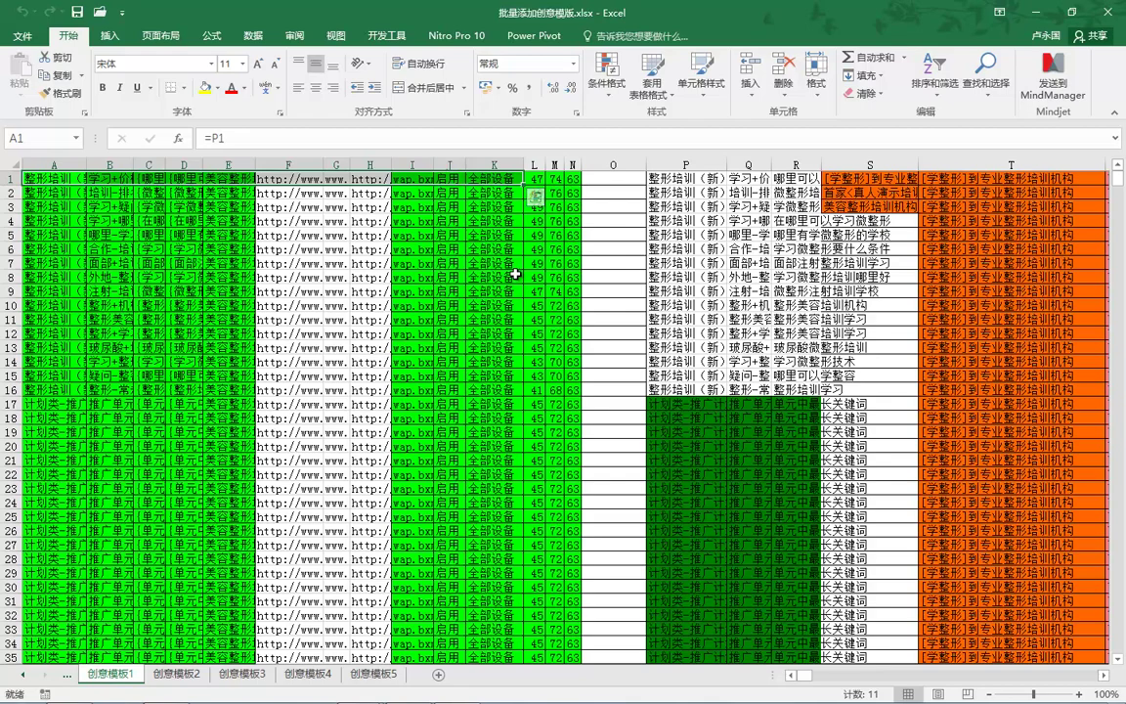
# Step: Inspect the title values in columns P to R, then show the 单元添加模板 sheet
pyautogui.hotkey('ctrl', '[')
pyautogui.hotkey('shift', 'Down')
pyautogui.hotkey('shift', 'Down')
pyautogui.hotkey('shift', 'Down')
pyautogui.hotkey('shift', 'Down')
pyautogui.hotkey('shift', 'Down')
pyautogui.hotkey('shift', 'Down')
pyautogui.hotkey('shift', 'Down')
pyautogui.hotkey('shift', 'Down')
pyautogui.hotkey('shift', 'Down')
pyautogui.hotkey('shift', 'Down')
pyautogui.hotkey('shift', 'Down')
pyautogui.hotkey('shift', 'Down')
pyautogui.hotkey('shift', 'Down')
pyautogui.hotkey('shift', 'Down')
pyautogui.hotkey('shift', 'Down')
pyautogui.hotkey('shift', 'Right')
pyautogui.hotkey('shift', 'Right')
pyautogui.press('Right')
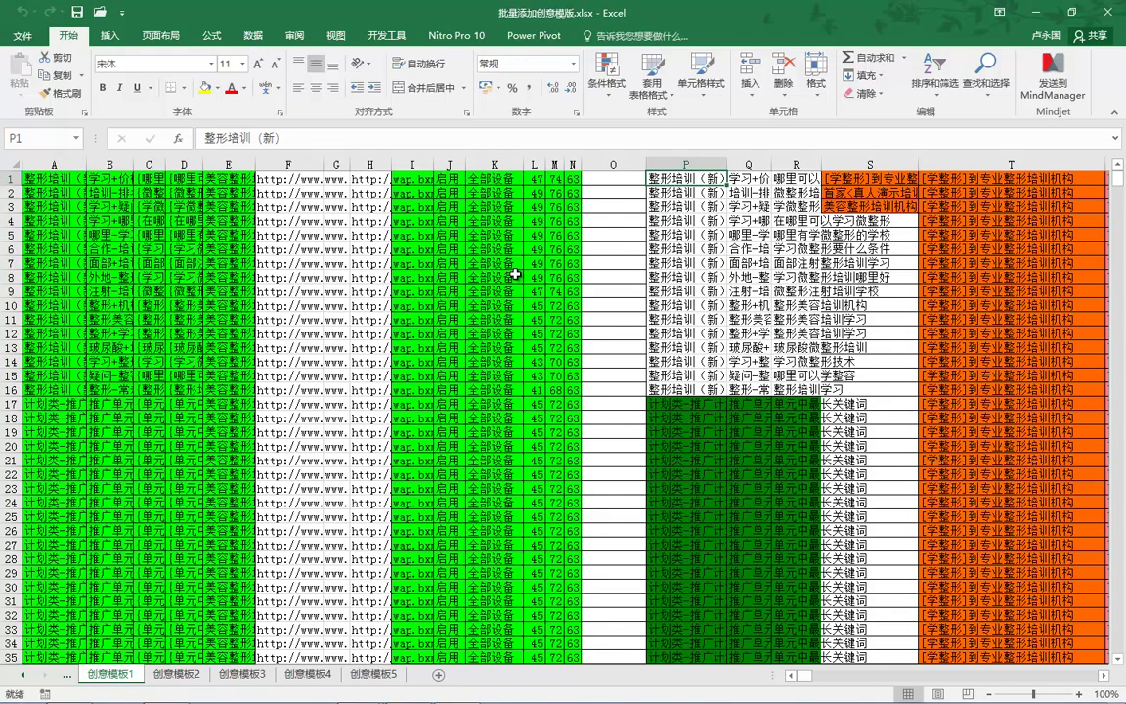
pyautogui.press('Right')
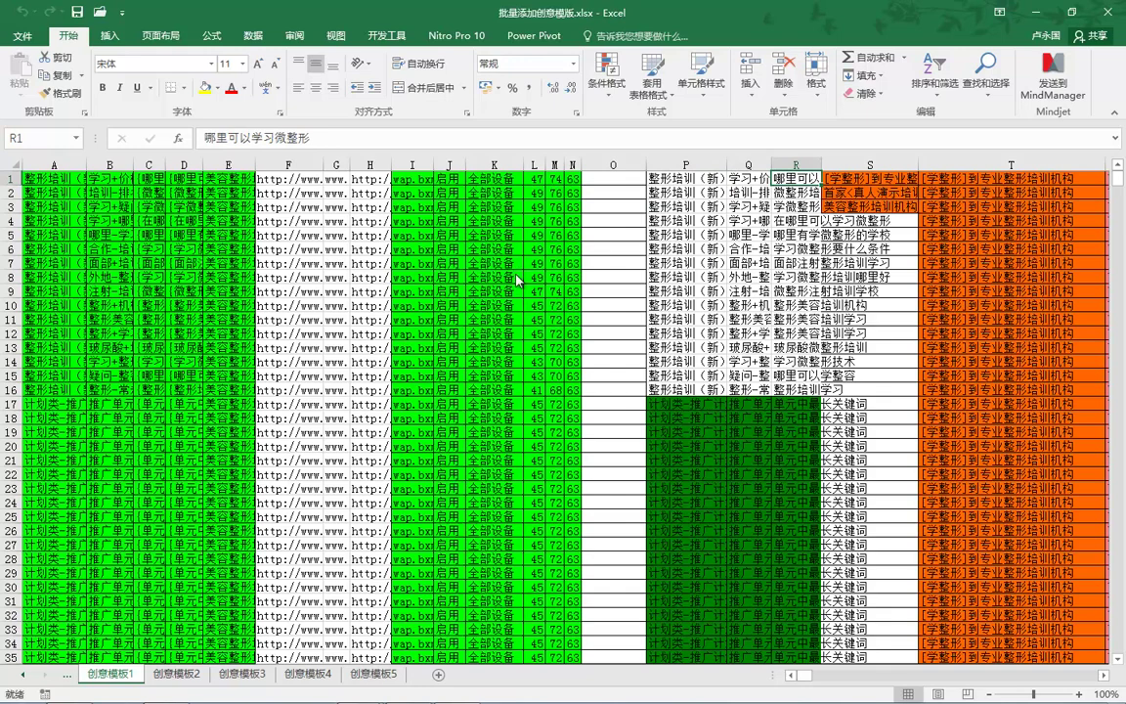
pyautogui.hotkey('ctrl', 'pageup')
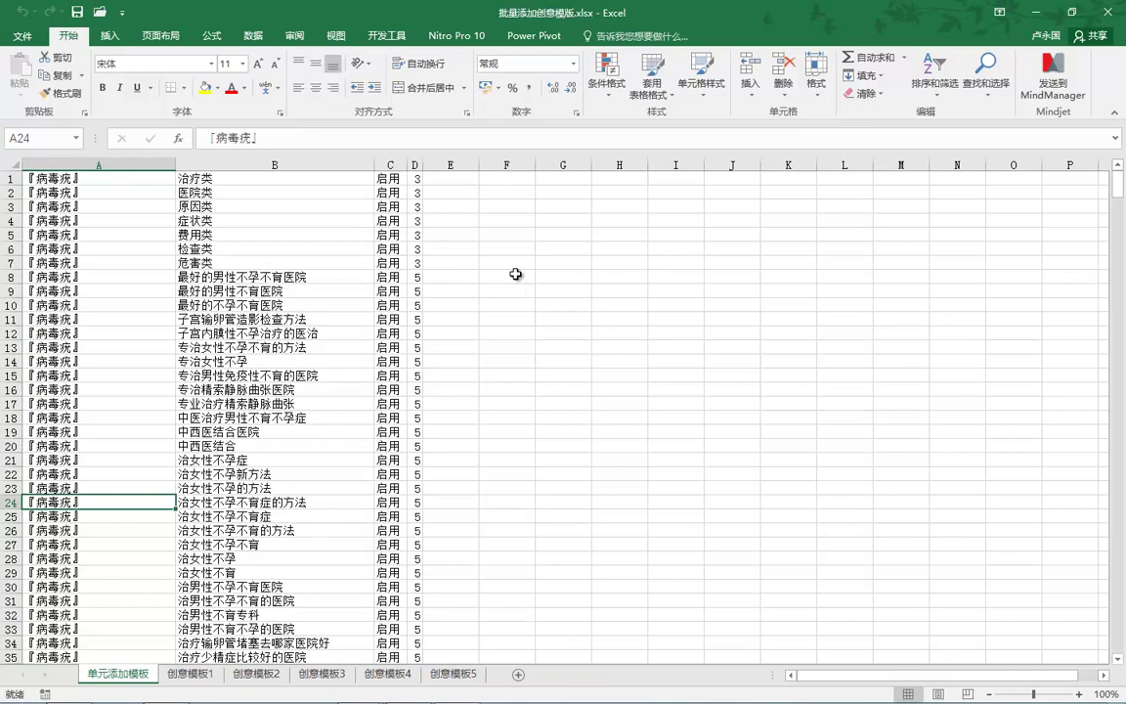
# Step: Select columns A–B on 单元添加模板, then review the data ranges of columns P, Q and R
pyautogui.hotkey('ctrl', 'Home')
pyautogui.hotkey('shift', 'Right')
pyautogui.hotkey('shift', 'Down')
pyautogui.hotkey('shift', 'Down')
pyautogui.hotkey('shift', 'Down')
pyautogui.hotkey('shift', 'Down')
pyautogui.hotkey('shift', 'Down')
pyautogui.hotkey('shift', 'Down')
pyautogui.hotkey('shift', 'Down')
pyautogui.hotkey('shift', 'Down')
pyautogui.hotkey('shift', 'Down')
pyautogui.hotkey('shift', 'Down')
pyautogui.hotkey('shift', 'Down')
pyautogui.hotkey('shift', 'Down')
pyautogui.hotkey('shift', 'Down')
pyautogui.hotkey('shift', 'Down')
pyautogui.hotkey('shift', 'Down')
pyautogui.hotkey('shift', 'Down')
pyautogui.hotkey('shift', 'Down')
pyautogui.hotkey('shift', 'Down')
pyautogui.hotkey('shift', 'Down')
pyautogui.hotkey('shift', 'Down')
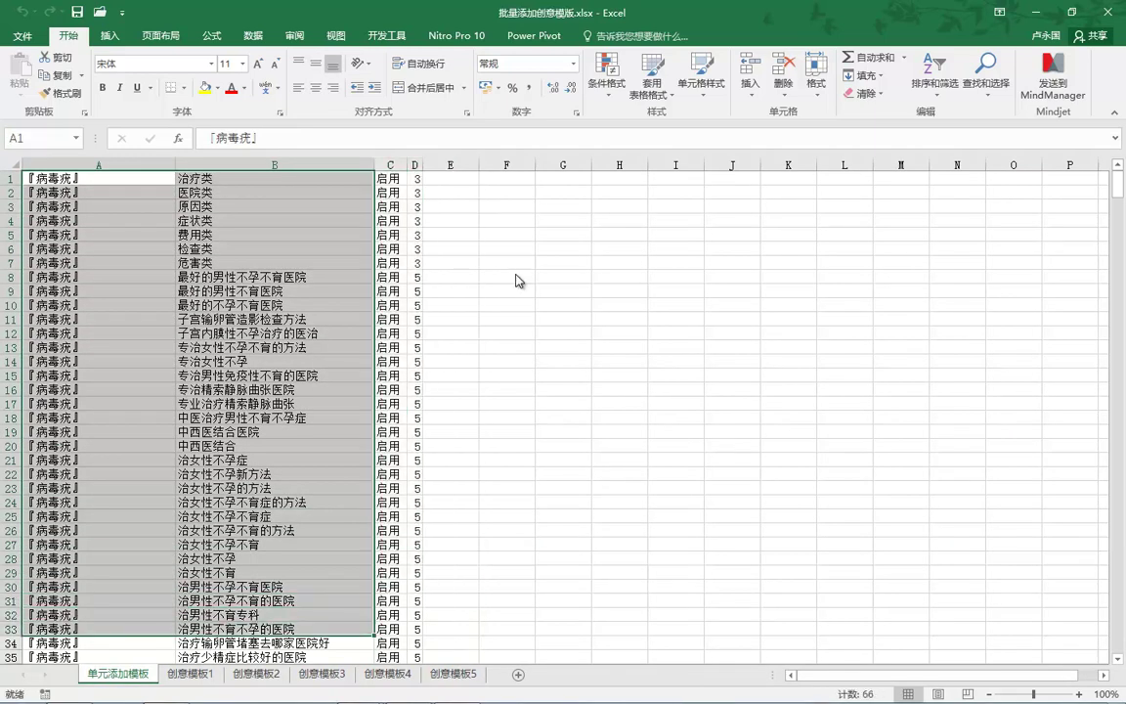
pyautogui.hotkey('ctrl', 'pagedown')
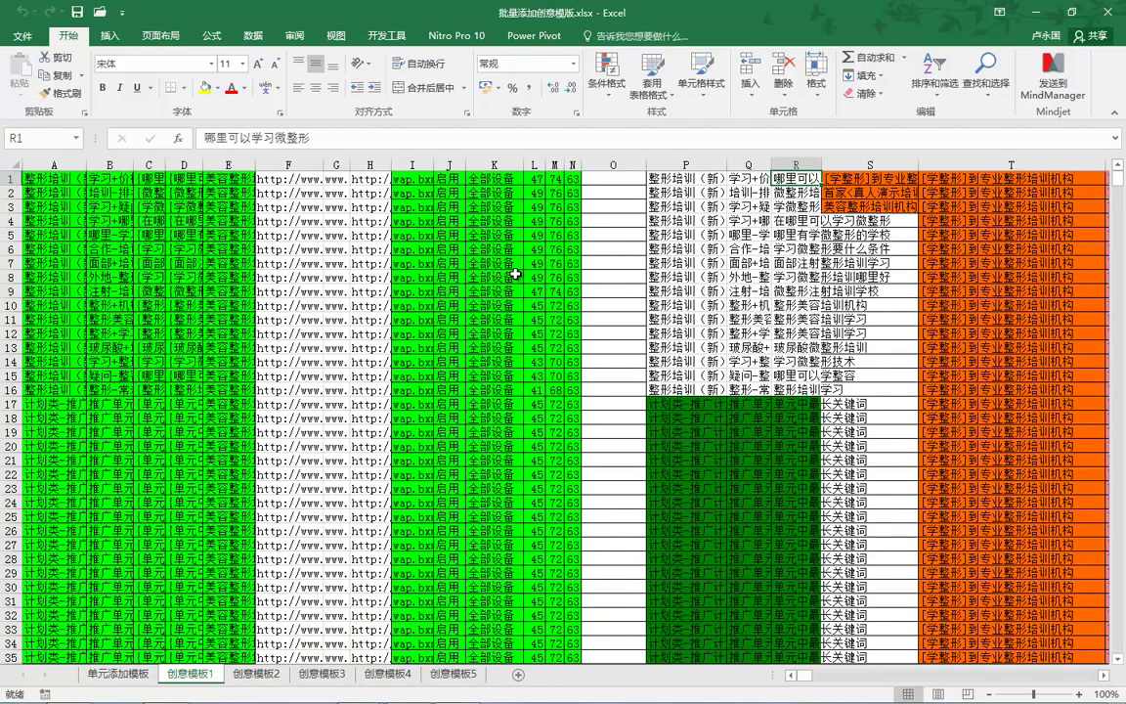
pyautogui.press('Left')
pyautogui.press('Left')
pyautogui.hotkey('shift', 'Right')
pyautogui.hotkey('shift', 'Right')
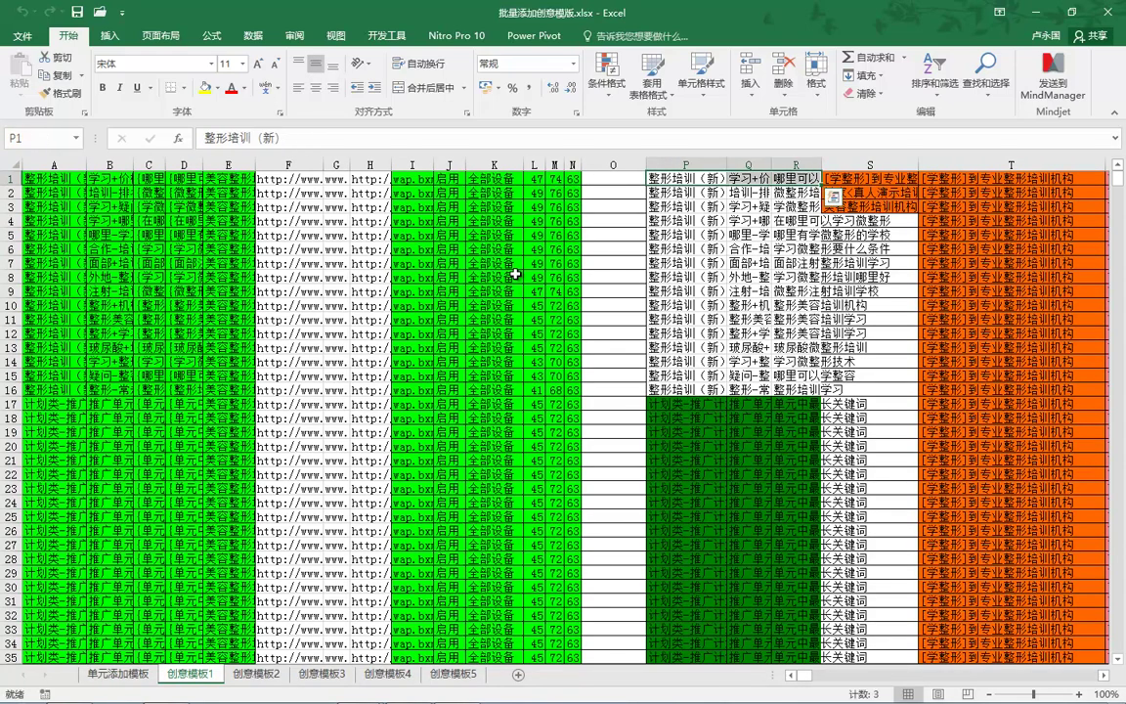
pyautogui.hotkey('ctrl', 'shift', 'Down')
pyautogui.hotkey('shift', 'Left')
pyautogui.hotkey('shift', 'Left')
pyautogui.press('Right')
pyautogui.hotkey('ctrl', 'shift', 'Down')
pyautogui.press('Right')
pyautogui.hotkey('ctrl', 'shift', 'Down')
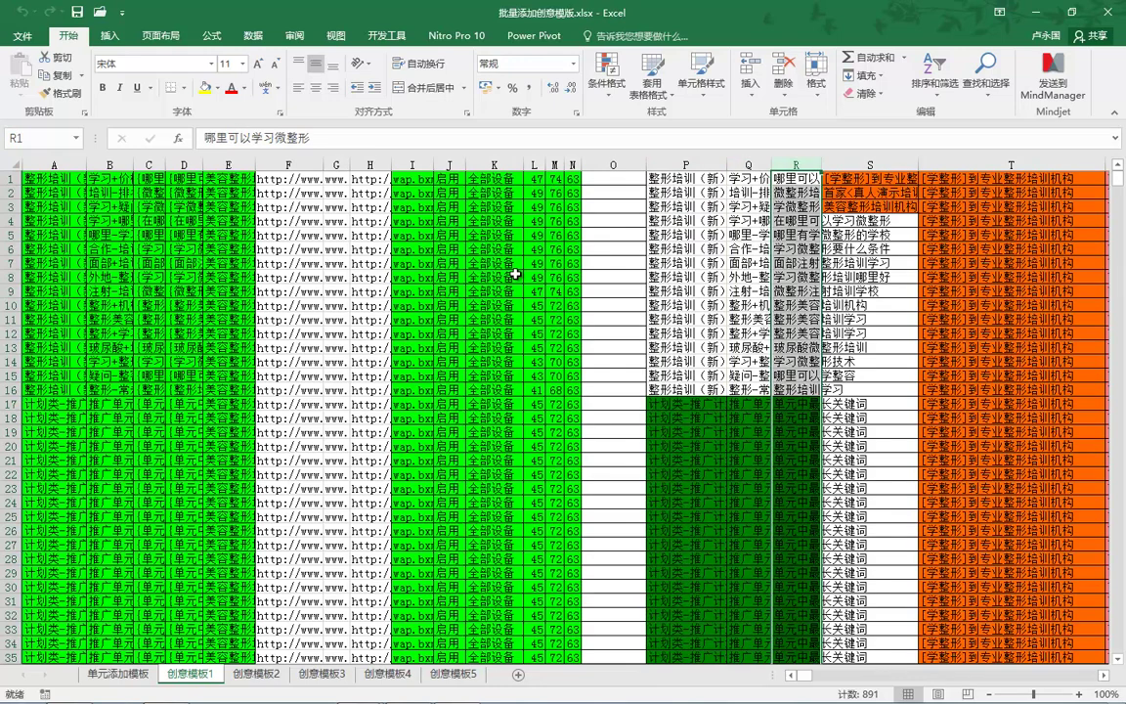
pyautogui.hotkey('ctrl', 'shift', 'Up')
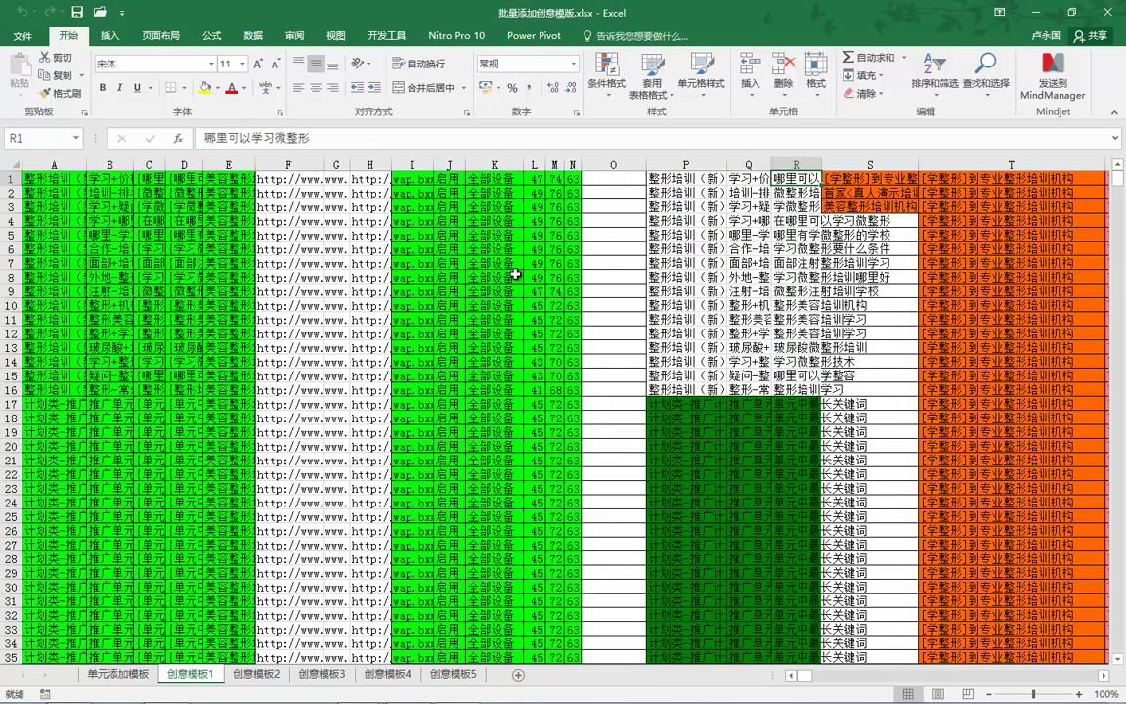
# Step: Mark the title block P1:R10 and check the default, display and mobile URLs in F1–H1
pyautogui.press('Left')
pyautogui.press('Left')
pyautogui.hotkey('shift', 'Right')
pyautogui.hotkey('shift', 'Right')
pyautogui.hotkey('shift', 'Down')
pyautogui.hotkey('shift', 'Down')
pyautogui.hotkey('shift', 'Down')
pyautogui.hotkey('shift', 'Down')
pyautogui.hotkey('shift', 'Down')
pyautogui.hotkey('shift', 'Down')
pyautogui.hotkey('shift', 'Down')
pyautogui.hotkey('shift', 'Down')
pyautogui.hotkey('shift', 'Down')
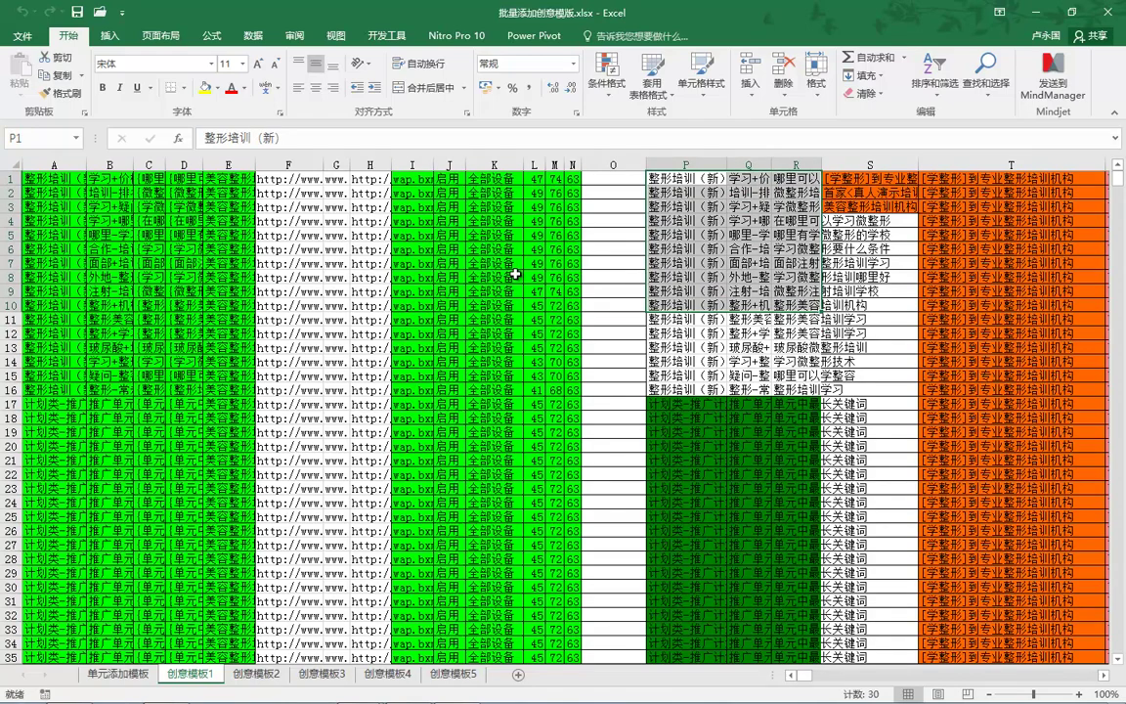
pyautogui.press('Left')
pyautogui.press('Left')
pyautogui.press('Left')
pyautogui.press('Left')
pyautogui.press('Left')
pyautogui.press('Left')
pyautogui.press('Left')
pyautogui.press('Left')
pyautogui.press('Left')
pyautogui.press('Left')
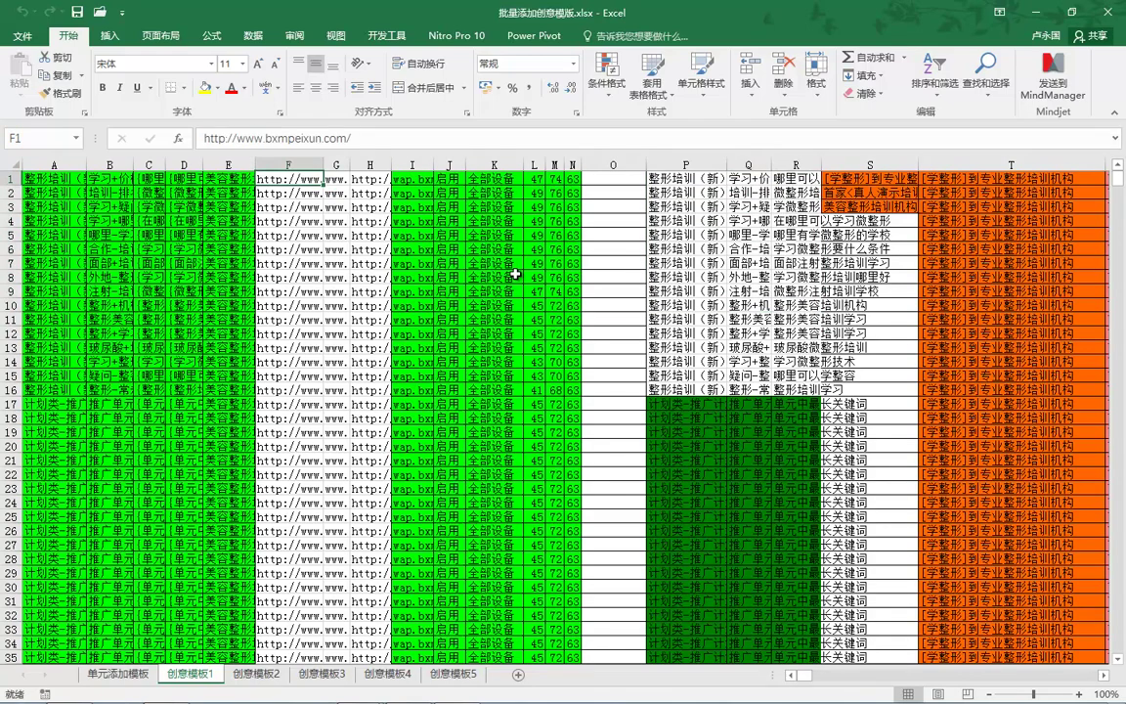
pyautogui.press('Right')
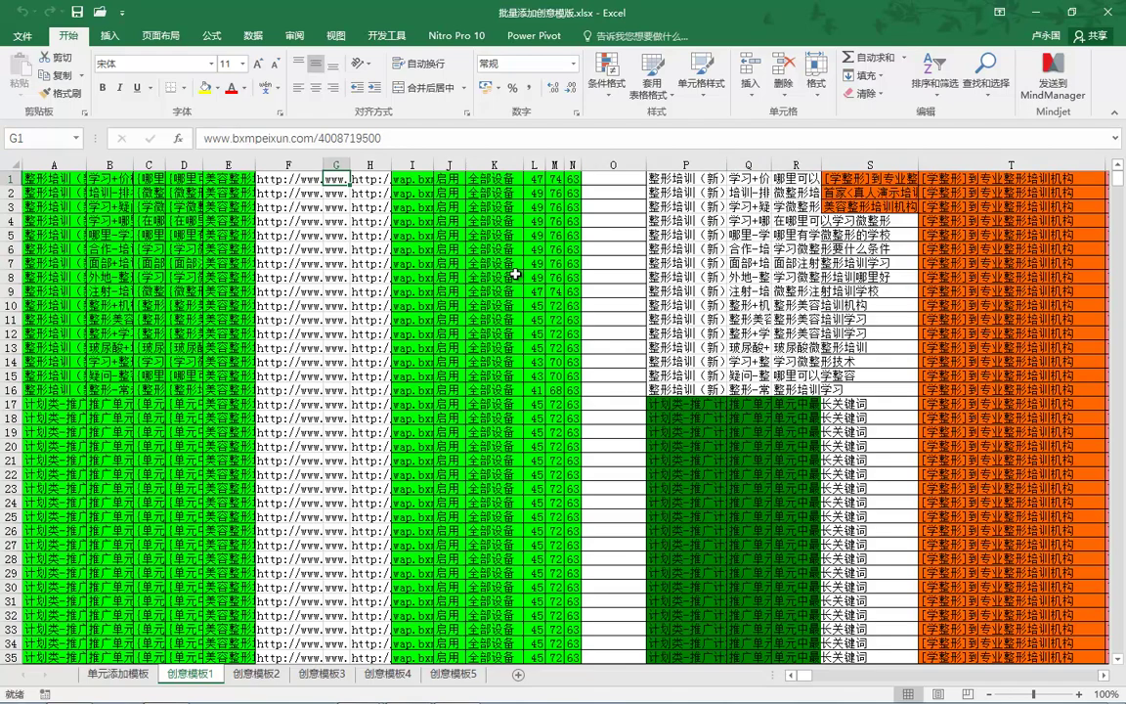
pyautogui.press('Left')
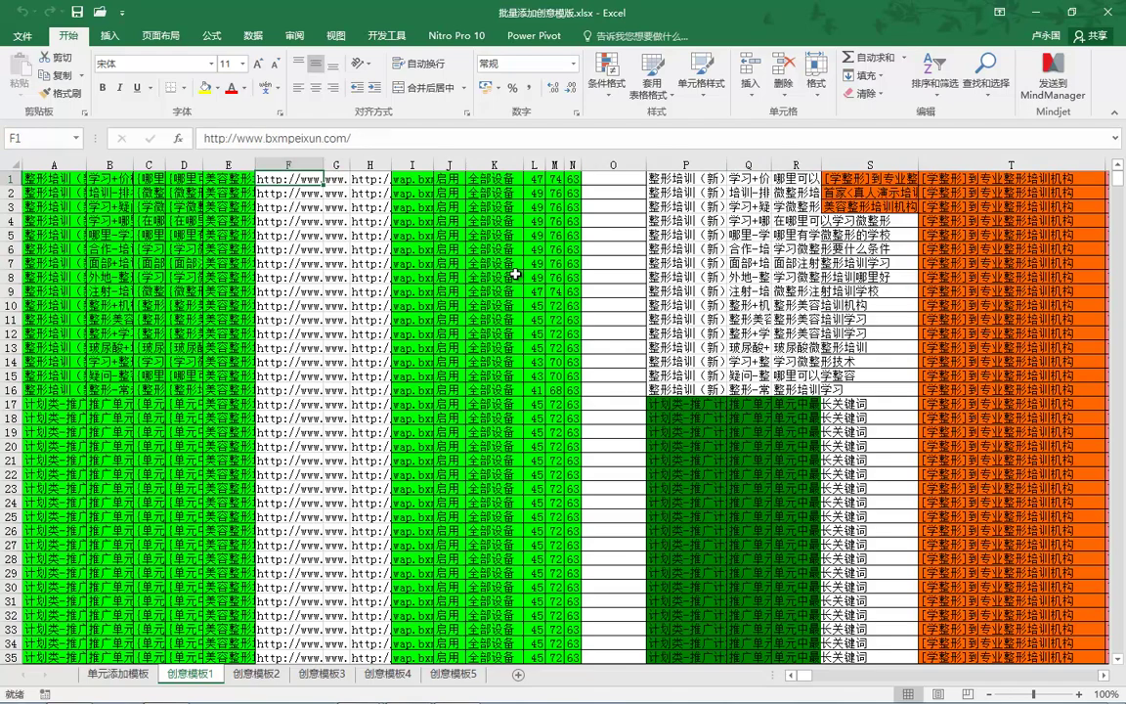
pyautogui.press('Right')
pyautogui.press('Right')
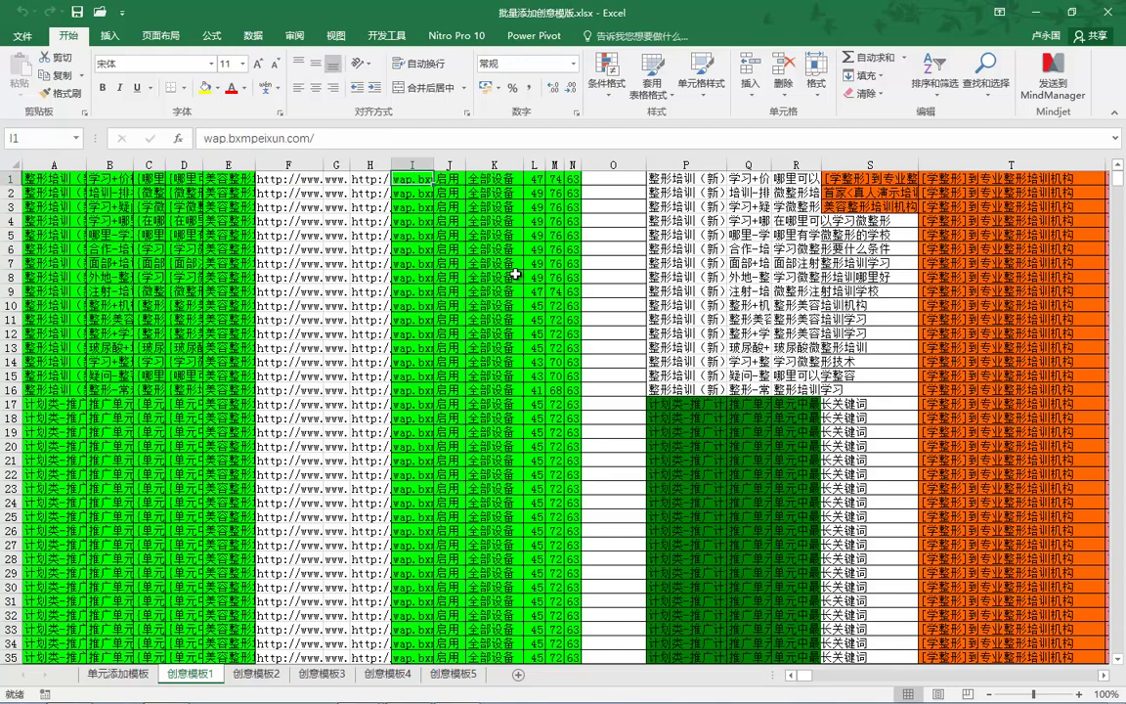
pyautogui.press('Left')
pyautogui.press('Left')
# Step: Review whole columns F, G and H, then create a new Microsoft Excel worksheet on the desktop
pyautogui.hotkey('ctrl', 'space')
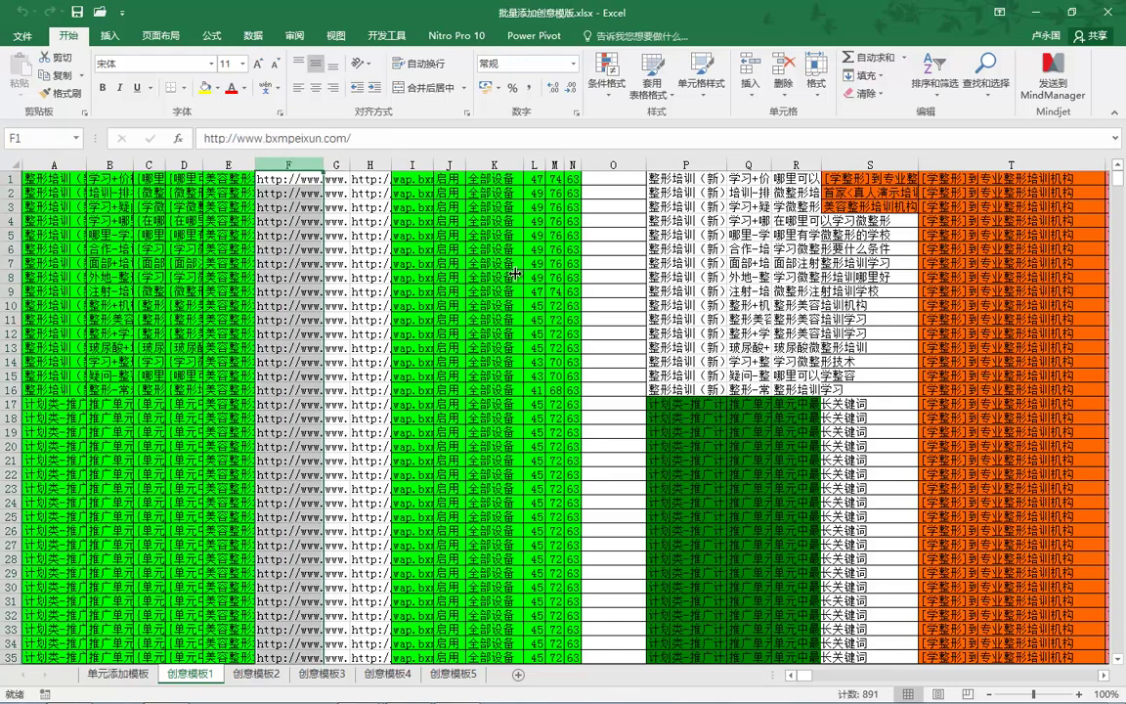
pyautogui.press('Right')
pyautogui.hotkey('ctrl', 'space')
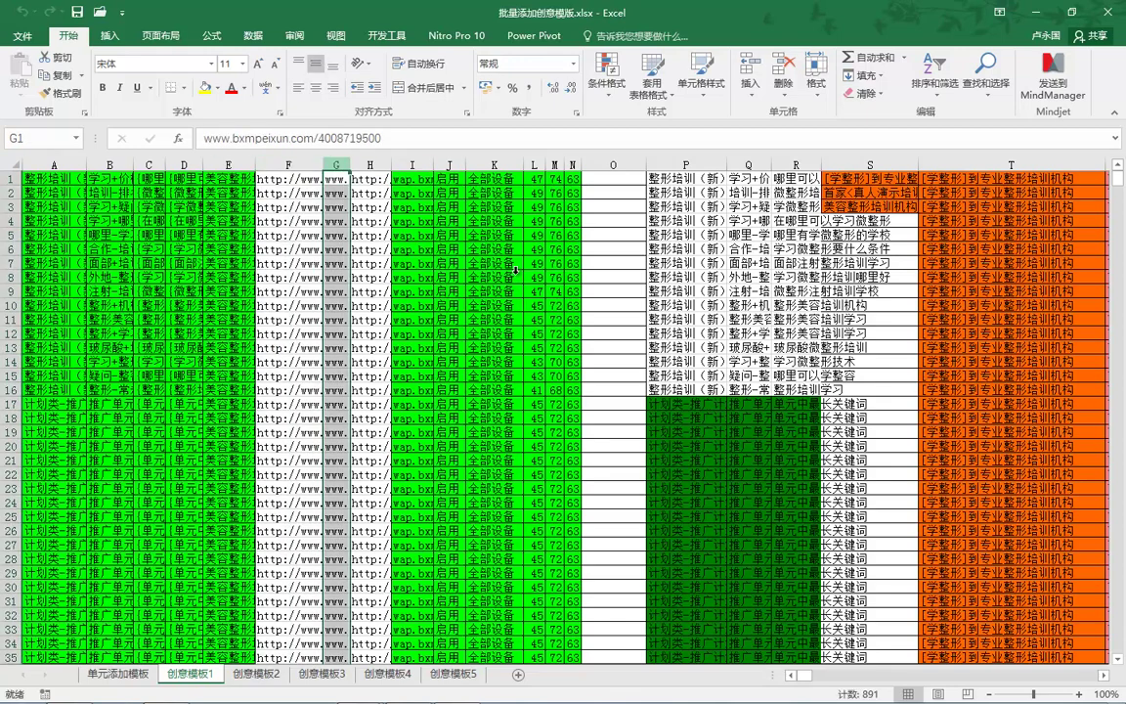
pyautogui.press('Right')
pyautogui.hotkey('ctrl', 'space')
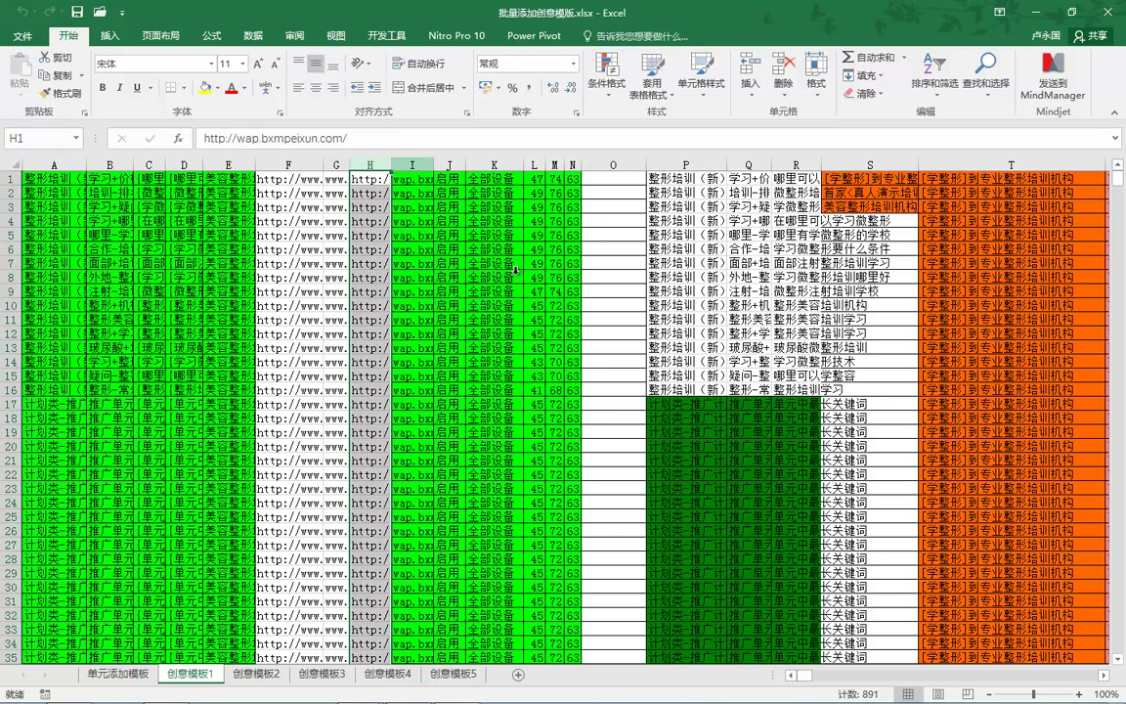
pyautogui.press('Left')
pyautogui.press('Left')
pyautogui.hotkey('ctrl', 'space')
pyautogui.hotkey('shift', 'Right')
pyautogui.hotkey('shift', 'Right')
pyautogui.hotkey('shift', 'Right')
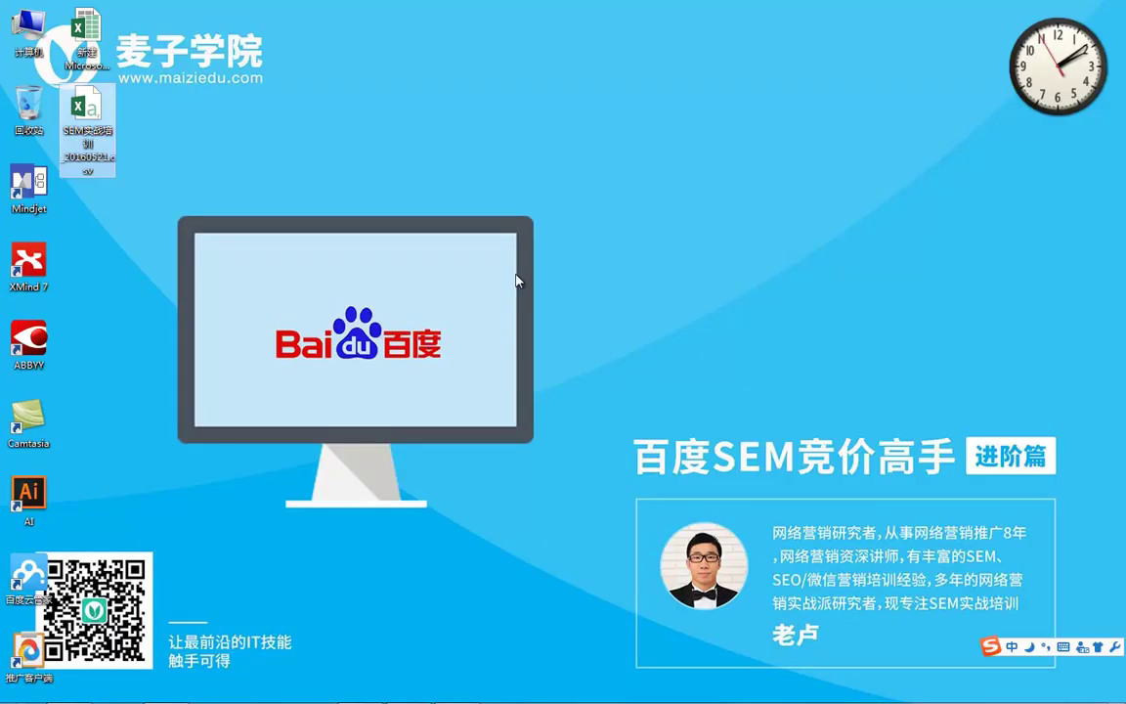
pyautogui.press('Down')
pyautogui.press('Down')
pyautogui.press('Down')
pyautogui.press('Down')
pyautogui.press('Down')
pyautogui.press('Down')
pyautogui.press('Down')
pyautogui.press('Down')
pyautogui.press('Down')
pyautogui.press('Down')
pyautogui.press('Down')
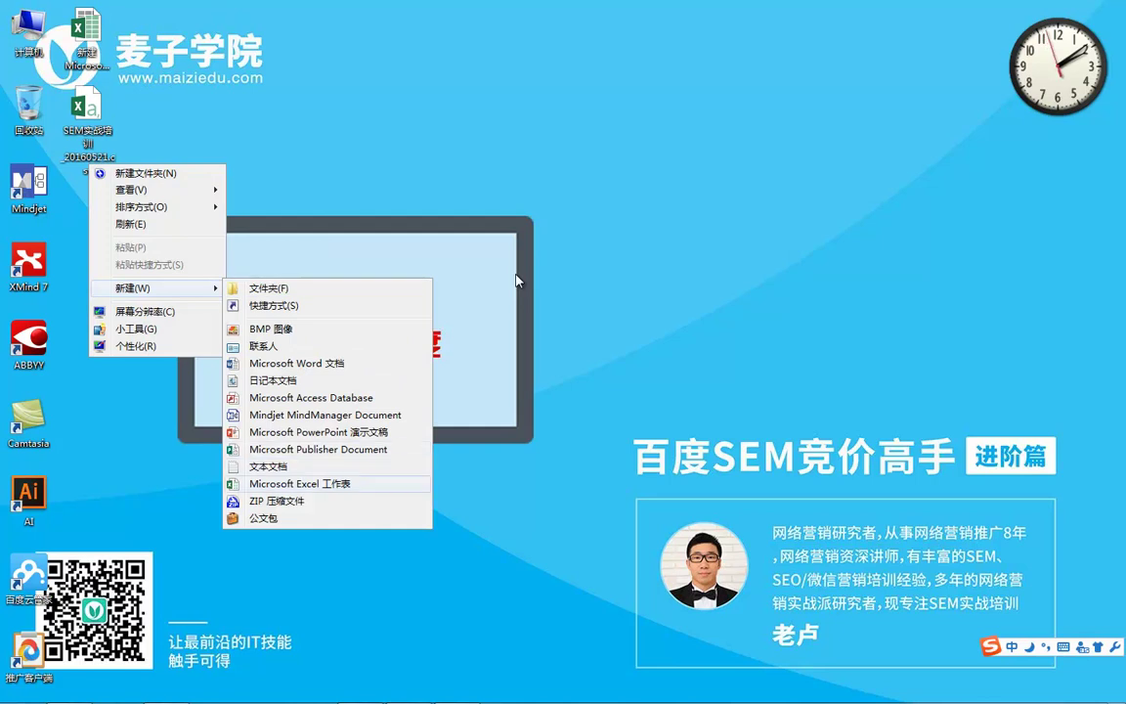
pyautogui.press('Return')
pyautogui.press('Return')
pyautogui.press('Return')
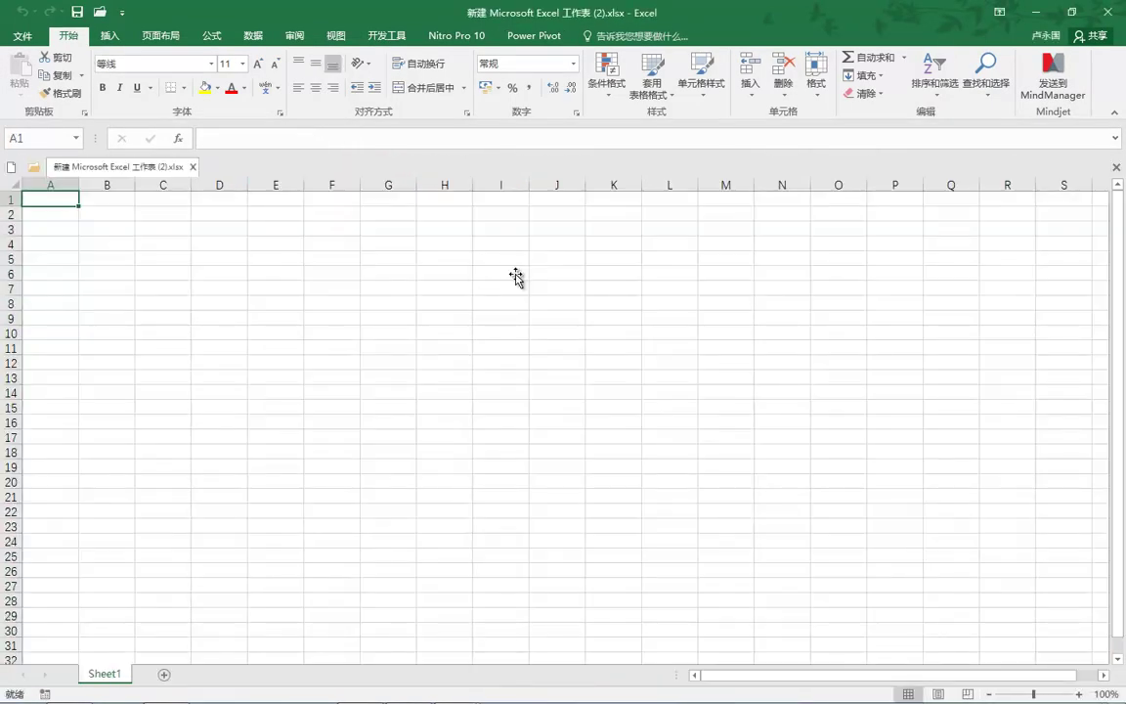
# Step: Enter the header 创意标题 in cell A1 of the new workbook
pyautogui.write('xm')
pyautogui.press('BackSpace')
pyautogui.press('BackSpace')
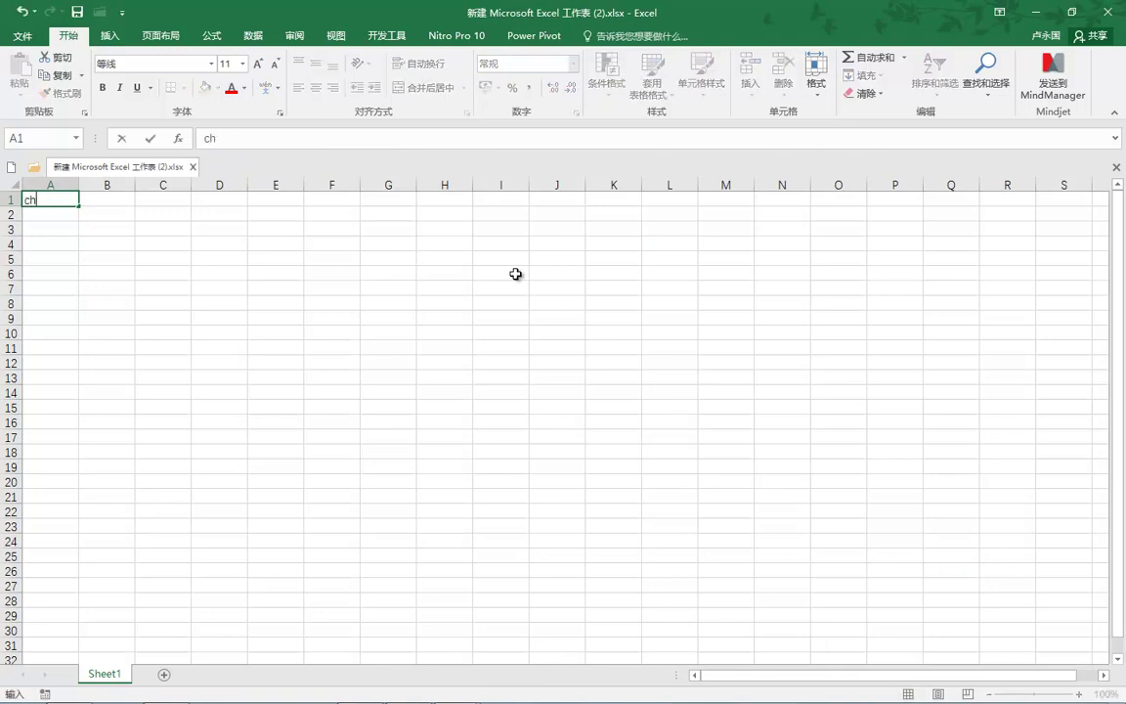
pyautogui.write('chuangyid')
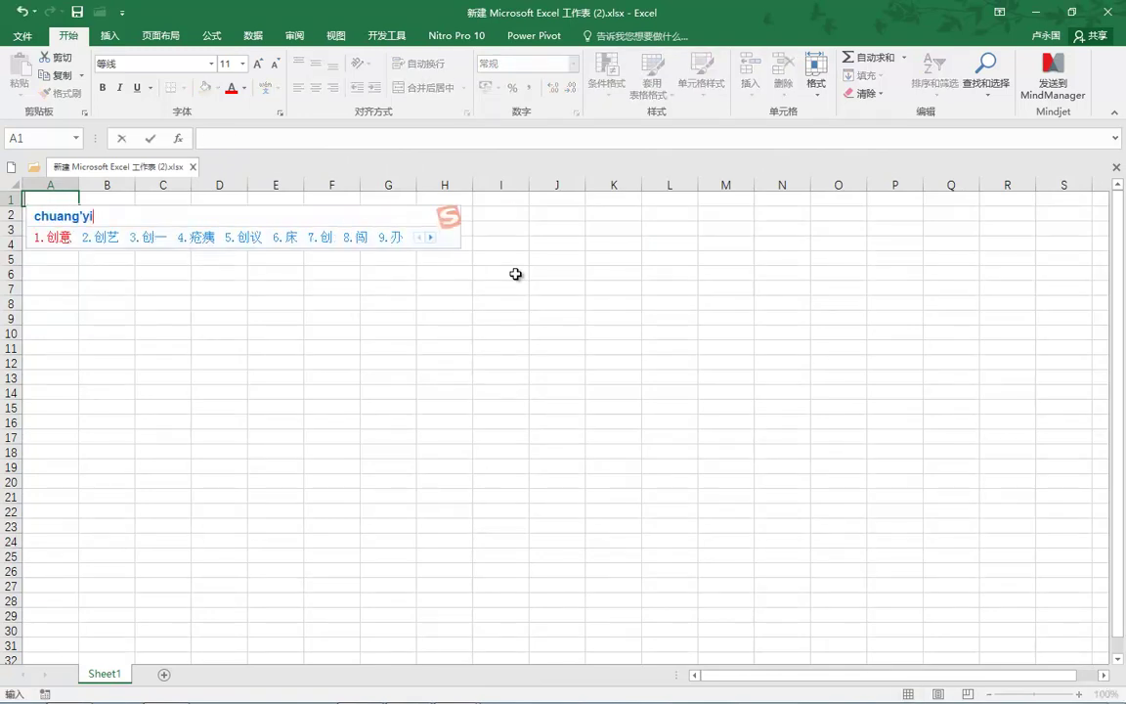
pyautogui.press('space')
pyautogui.write('mub')
pyautogui.press('space')
pyautogui.press('BackSpace')
pyautogui.press('BackSpace')
pyautogui.press('BackSpace')
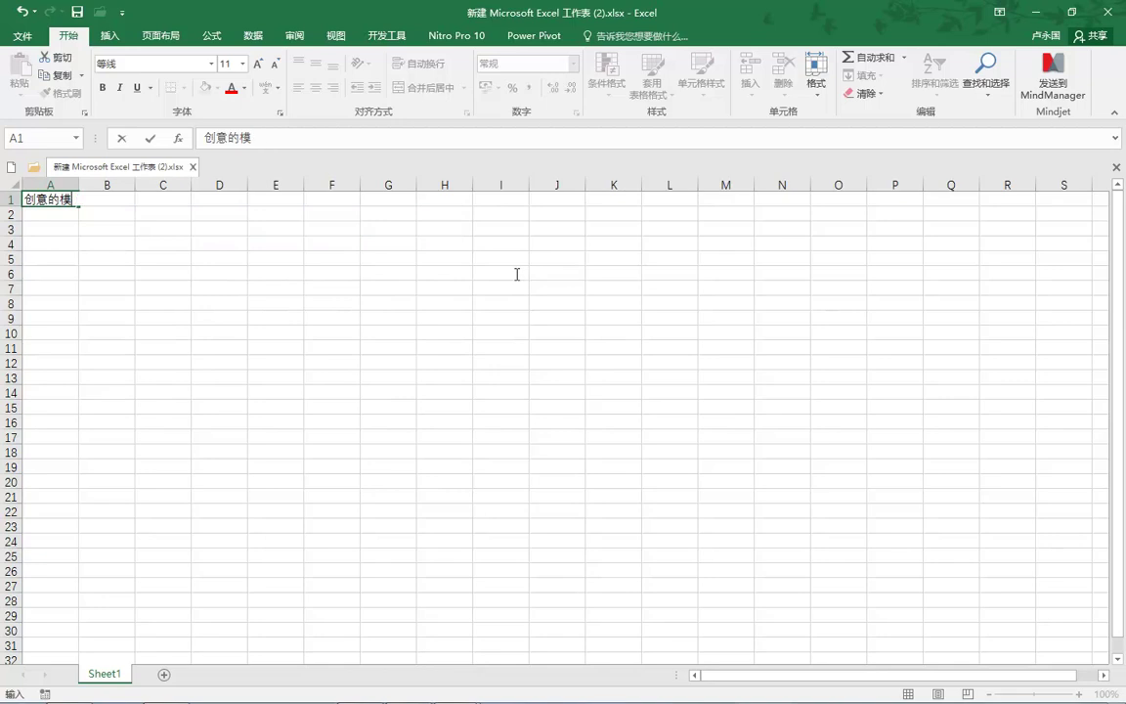
pyautogui.write('biaot')
pyautogui.press('space')
pyautogui.press('Tab')
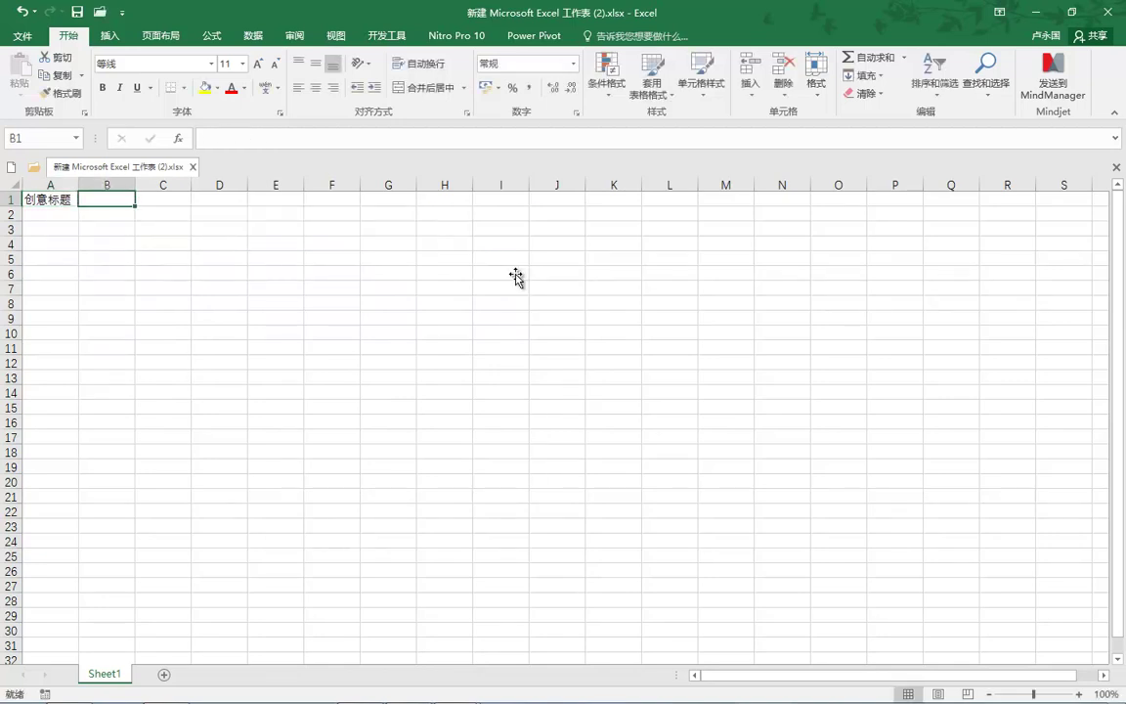
# Step: Enter 描述1 in cell A2
pyautogui.press('Return')
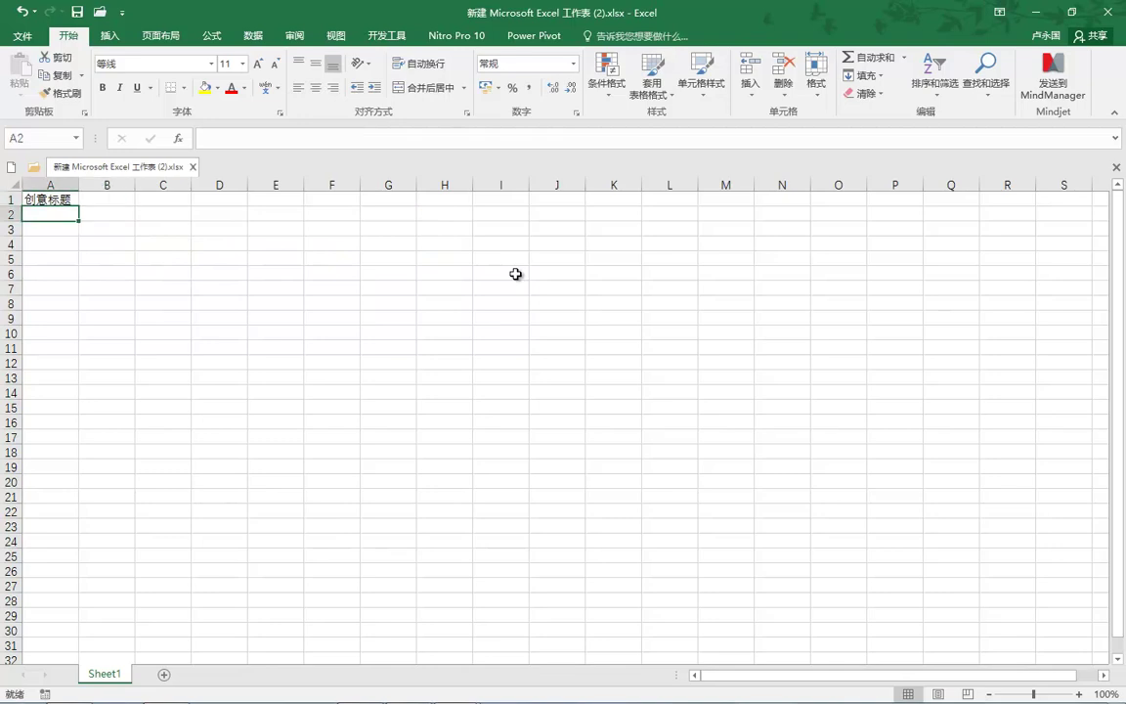
pyautogui.write('m')
pyautogui.press('3')
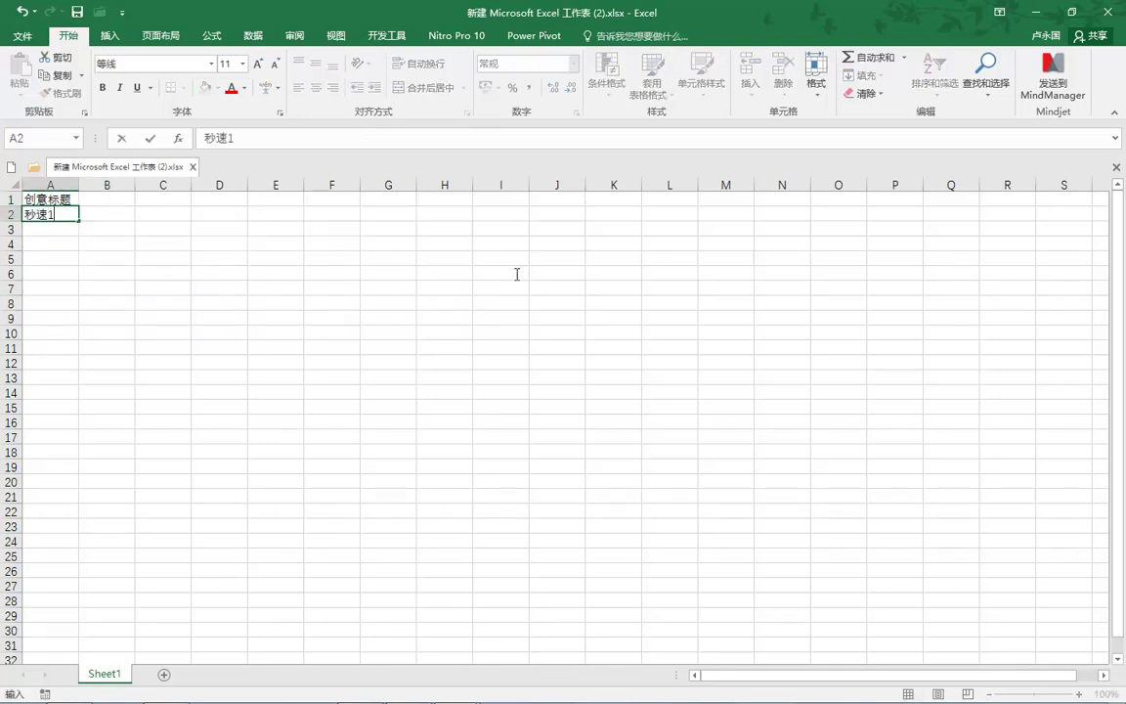
pyautogui.press('BackSpace')
pyautogui.press('BackSpace')
pyautogui.write('miashu11')
pyautogui.press('Return')
# Step: Enter 描述2 in cell A3, correcting the mistyped attempts
pyautogui.write('miaosu')
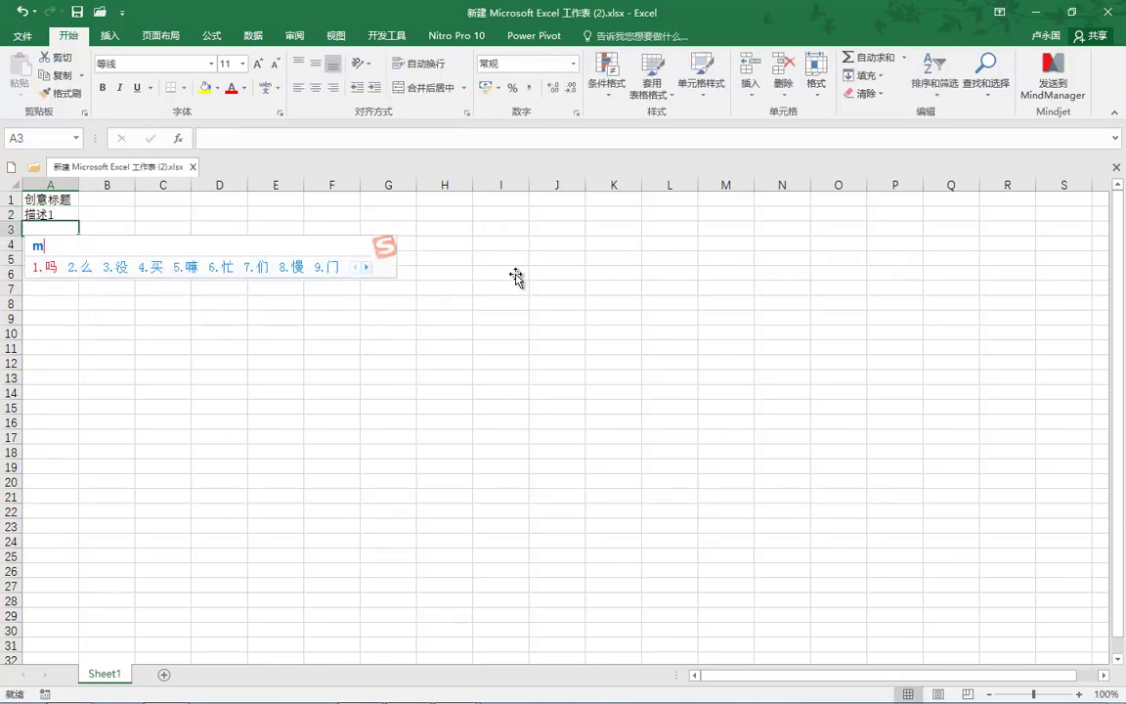
pyautogui.press('Return')
pyautogui.write('2')
pyautogui.press('BackSpace')
pyautogui.press('BackSpace')
pyautogui.press('BackSpace')
pyautogui.press('BackSpace')
pyautogui.press('BackSpace')
pyautogui.press('BackSpace')
pyautogui.press('BackSpace')
pyautogui.write('maios')
pyautogui.press('BackSpace')
pyautogui.press('BackSpace')
pyautogui.press('BackSpace')
pyautogui.press('BackSpace')
pyautogui.press('BackSpace')
pyautogui.write('miaoshu')
pyautogui.press('BackSpace')
pyautogui.press('BackSpace')
pyautogui.press('BackSpace')
pyautogui.press('BackSpace')
pyautogui.press('BackSpace')
pyautogui.press('BackSpace')
pyautogui.press('BackSpace')
pyautogui.write('miaoshu')
pyautogui.press('space')
pyautogui.write('1')
pyautogui.press('BackSpace')
pyautogui.write('2')
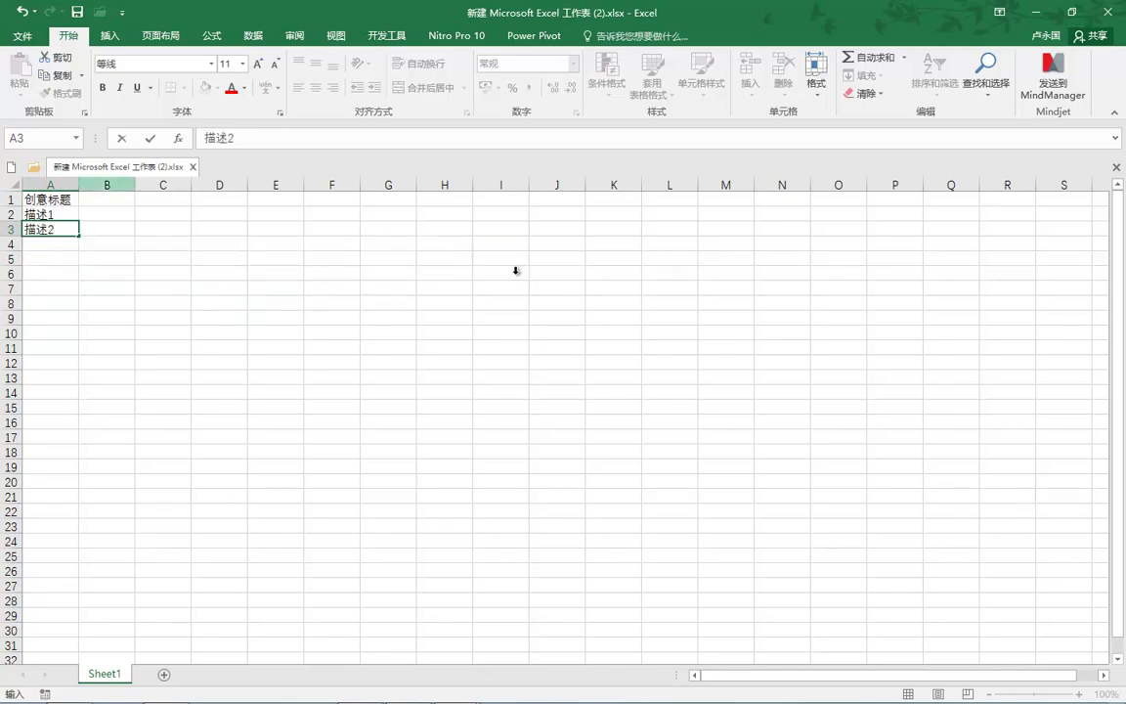
pyautogui.press('Up')
pyautogui.press('Up')
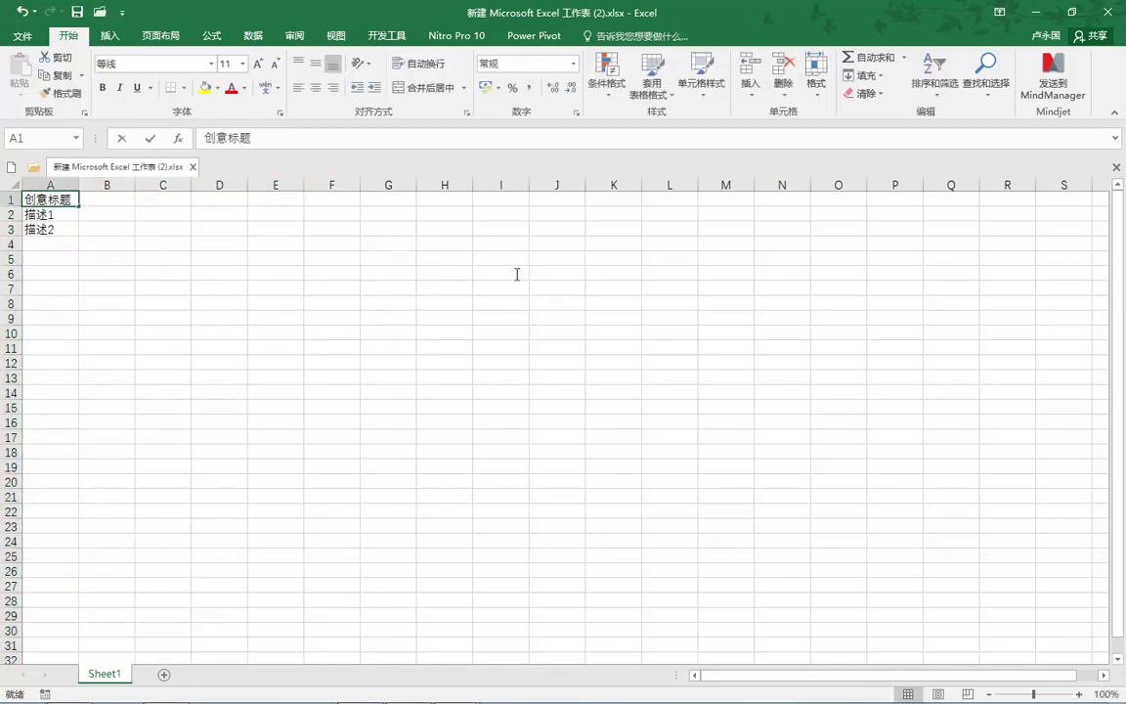
# Step: Copy A1:A3 and switch to the 批量添加创意模板 workbook
pyautogui.hotkey('shift', 'Down')
pyautogui.hotkey('shift', 'Down')
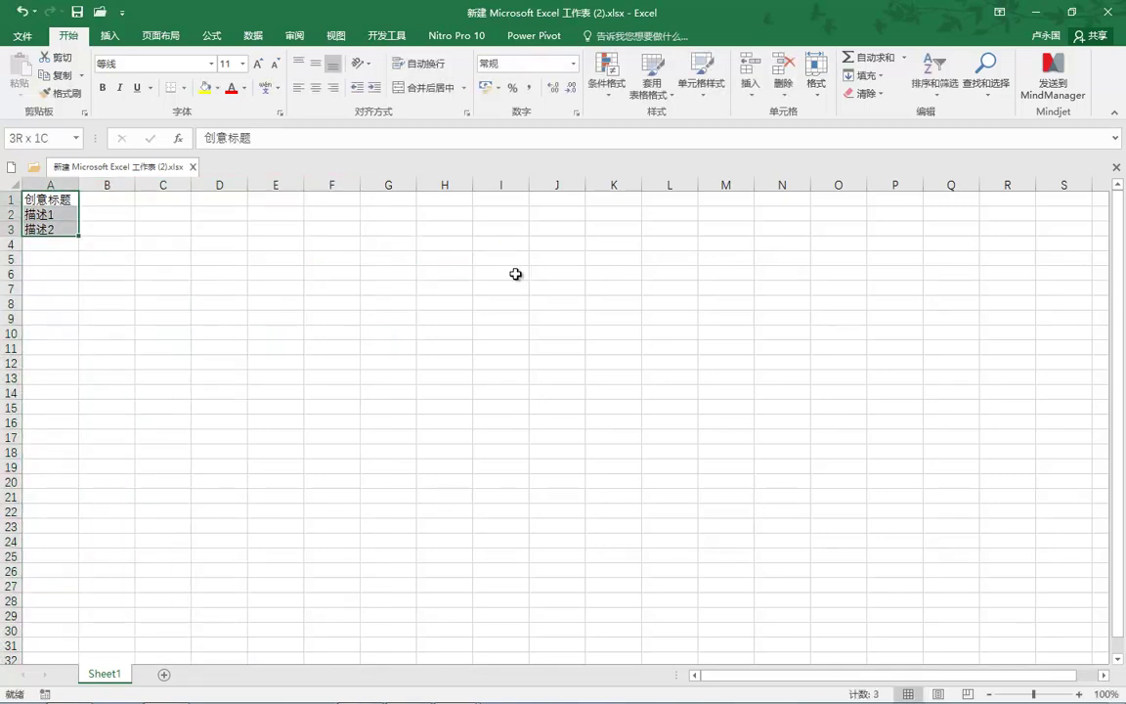
pyautogui.hotkey('ctrl', 'c')
pyautogui.hotkey('alt', 'Tab')
pyautogui.hotkey('ctrl', 'shift', 'Right')
pyautogui.hotkey('ctrl', 'shift', 'Down')
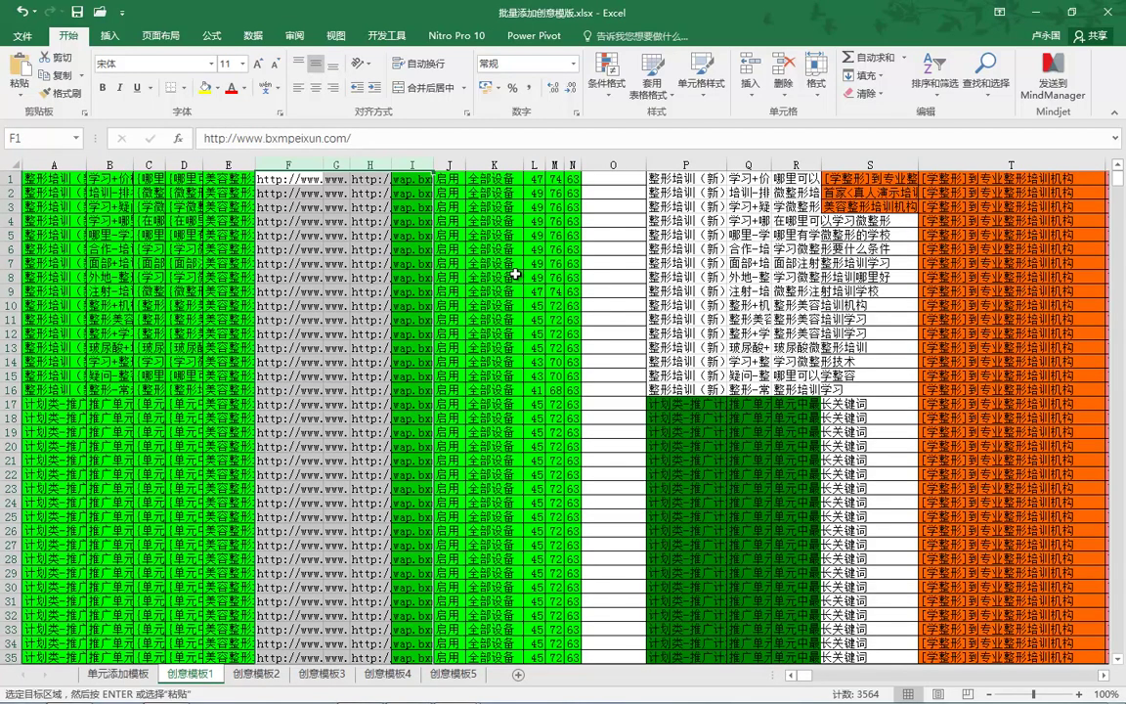
# Step: Paste 创意标题, 描述1 and 描述2 into S1:S3 of the 创意模板1 sheet
pyautogui.hotkey('ctrl', 'Right')
pyautogui.hotkey('ctrl', 'Right')
pyautogui.hotkey('ctrl', 'Right')
pyautogui.press('Left')
pyautogui.hotkey('shift', 'Down')
pyautogui.hotkey('shift', 'Down')
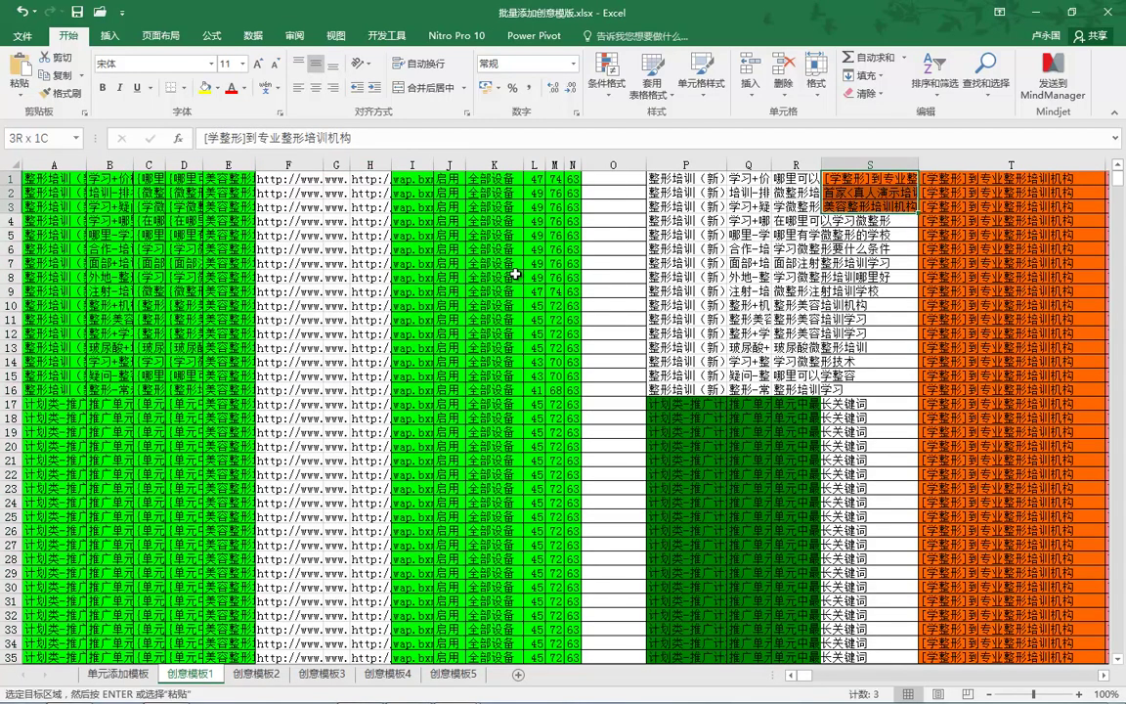
pyautogui.hotkey('ctrl', 'v')
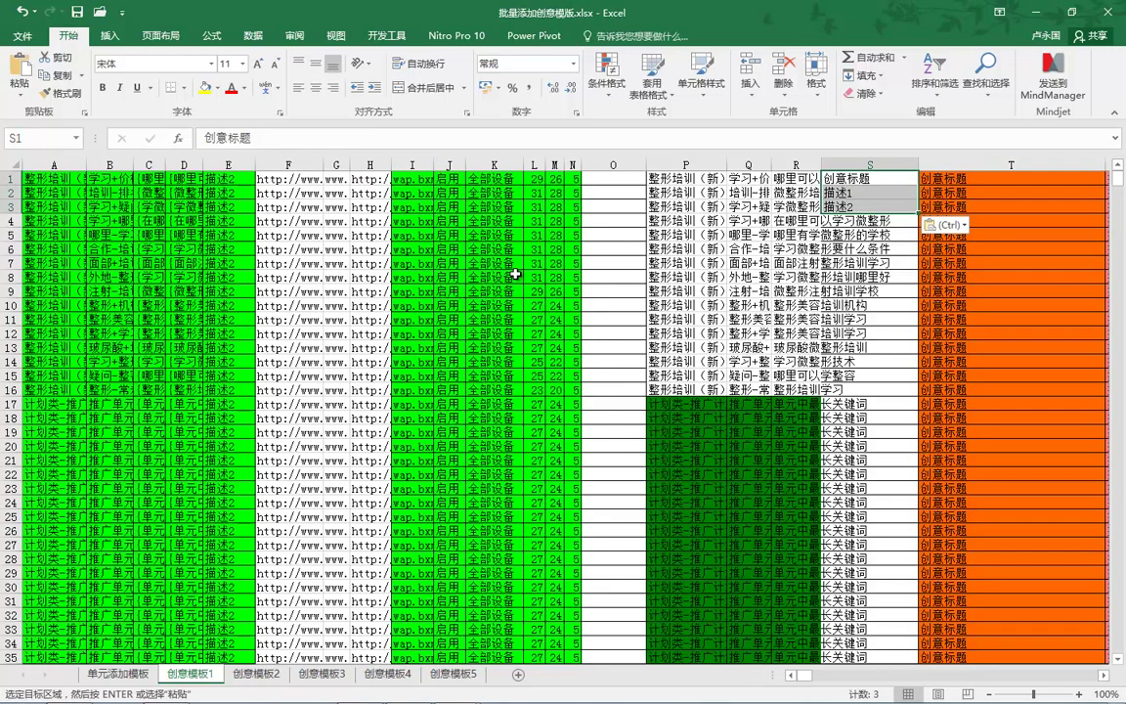
pyautogui.hscroll(3, 515, 276)
pyautogui.hscroll(3, 515, 275)
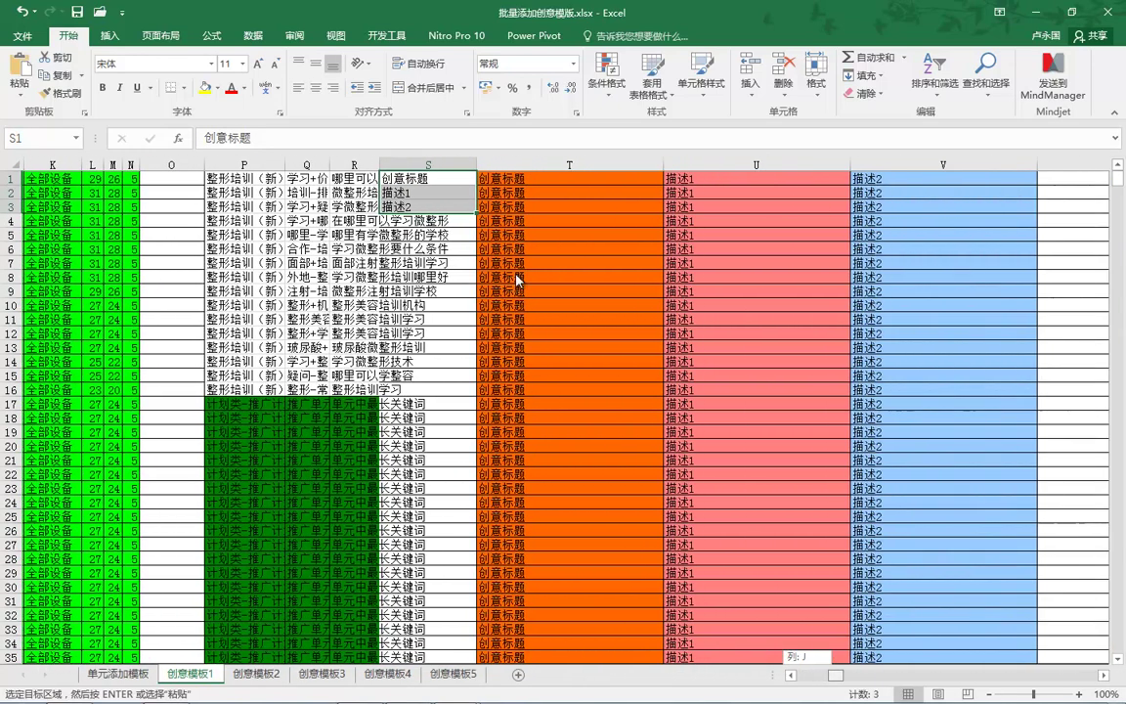
pyautogui.hscroll(-6, 515, 275)
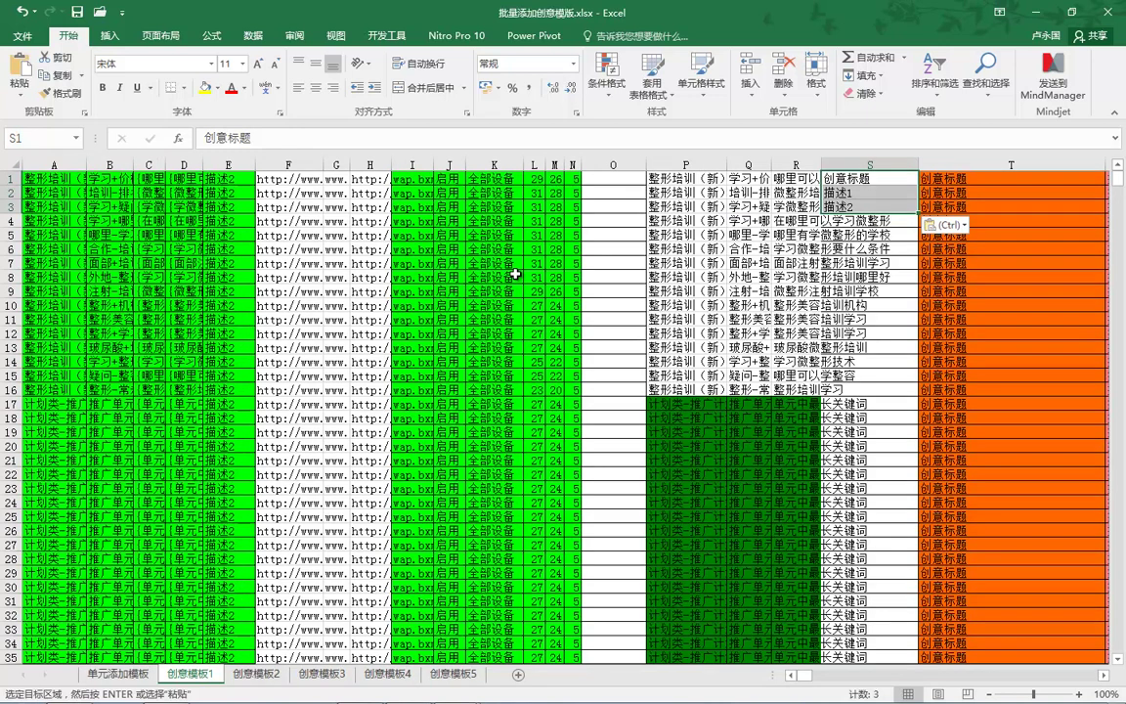
# Step: Select the creative range A1:K20
pyautogui.hotkey('ctrl', 'Home')
pyautogui.hotkey('shift', 'Right')
pyautogui.hotkey('shift', 'Right')
pyautogui.hotkey('shift', 'Right')
pyautogui.hotkey('shift', 'Right')
pyautogui.hotkey('shift', 'Right')
pyautogui.hotkey('shift', 'Down')
pyautogui.hotkey('shift', 'Down')
pyautogui.hotkey('shift', 'Down')
pyautogui.hotkey('shift', 'Down')
pyautogui.hotkey('shift', 'Down')
pyautogui.hotkey('shift', 'Down')
pyautogui.hotkey('shift', 'Down')
pyautogui.hotkey('shift', 'Down')
pyautogui.hotkey('shift', 'Down')
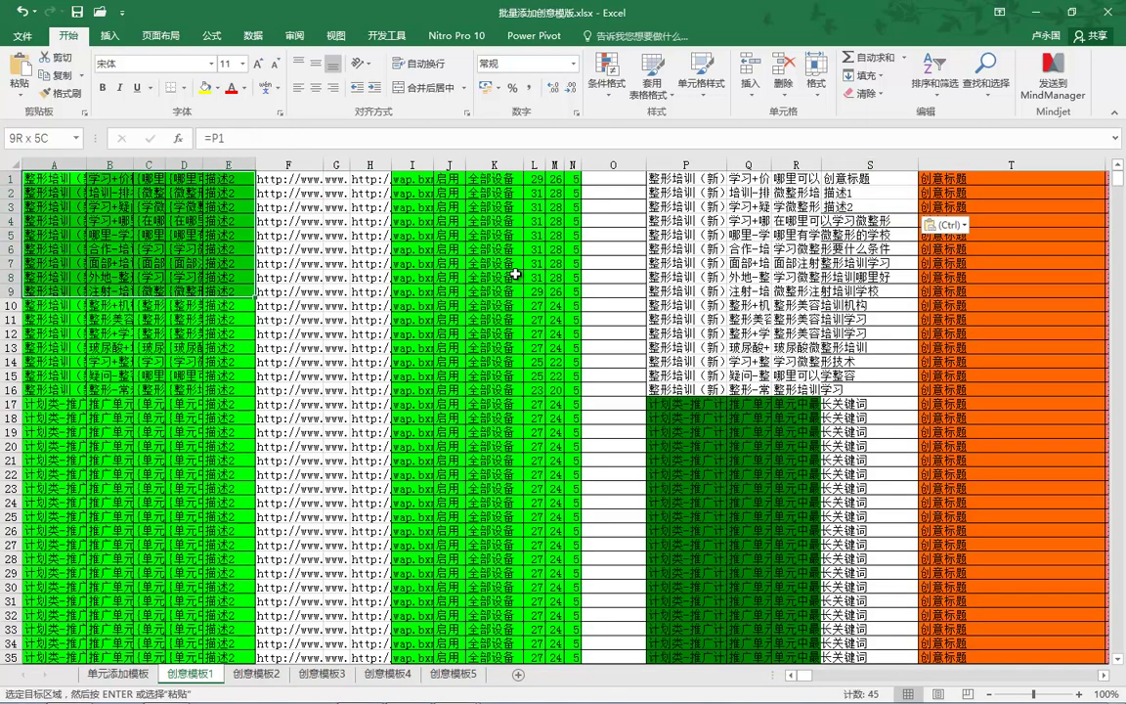
pyautogui.hotkey('shift', 'Right')
pyautogui.hotkey('shift', 'Right')
pyautogui.hotkey('shift', 'Right')
pyautogui.hotkey('shift', 'Right')
pyautogui.hotkey('shift', 'Right')
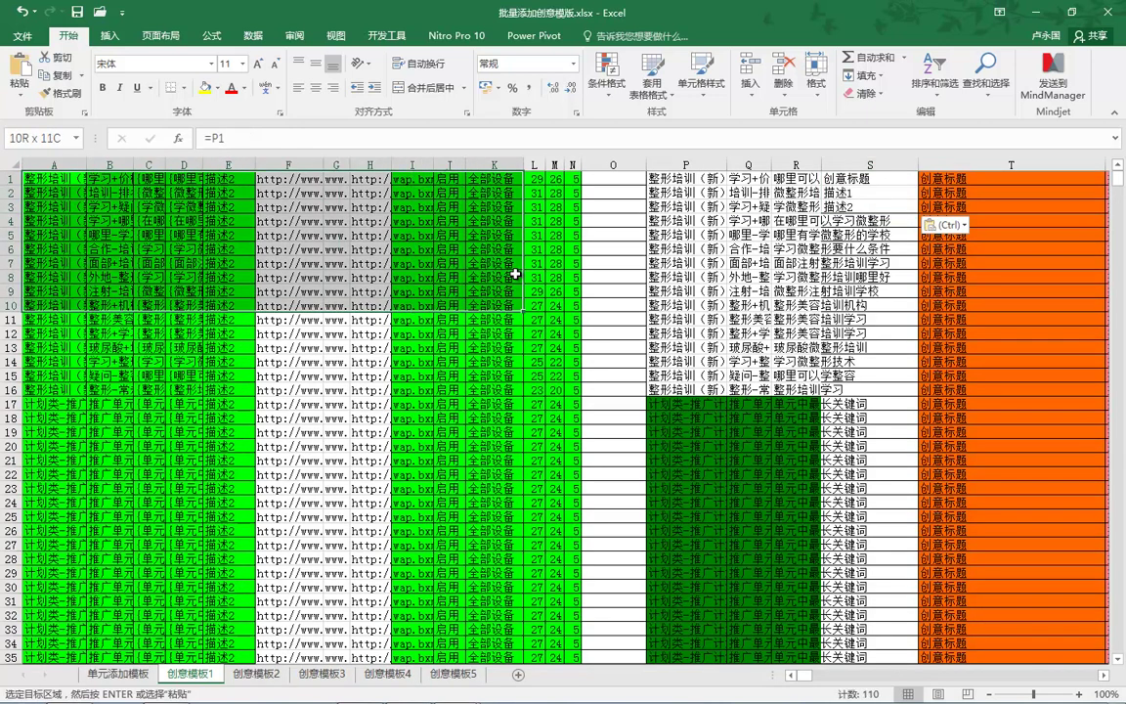
pyautogui.hotkey('shift', 'Down')
pyautogui.hotkey('shift', 'Down')
pyautogui.hotkey('shift', 'Down')
pyautogui.hotkey('shift', 'Down')
pyautogui.hotkey('shift', 'Down')
pyautogui.hotkey('shift', 'Down')
pyautogui.hotkey('shift', 'Down')
pyautogui.hotkey('shift', 'Down')
pyautogui.hotkey('shift', 'Down')
pyautogui.hotkey('shift', 'Down')
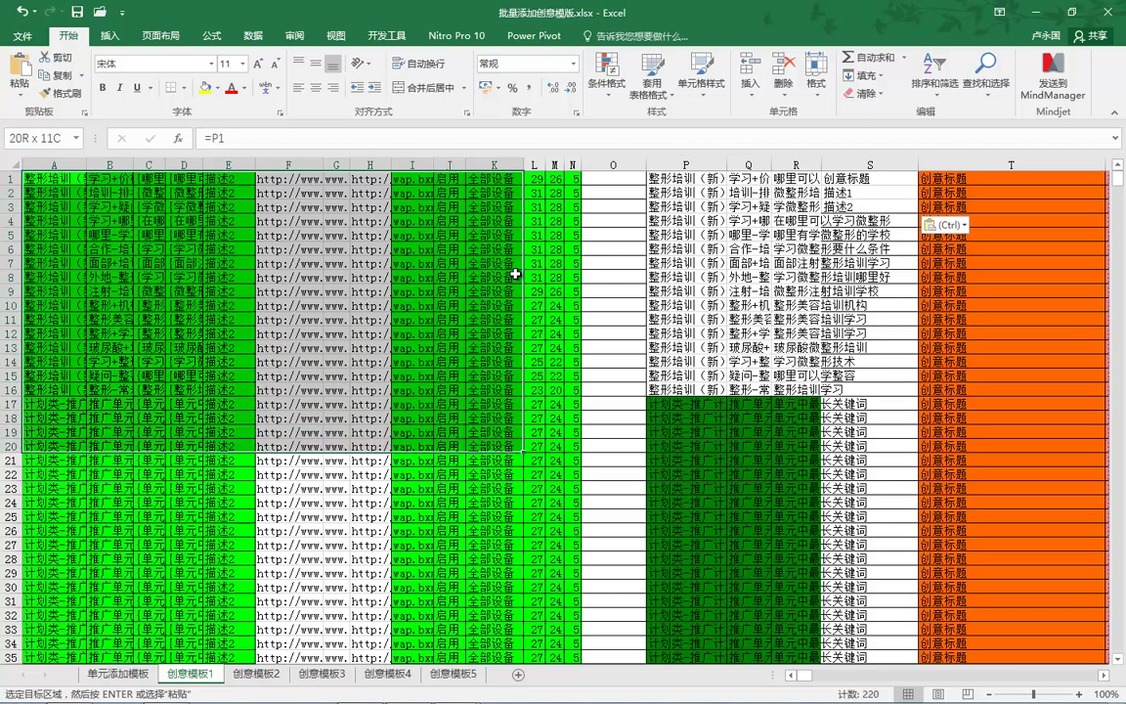
# Step: Extend the selection to A1:K21 to take the first 21 creative rows
pyautogui.hotkey('shift', 'Down')
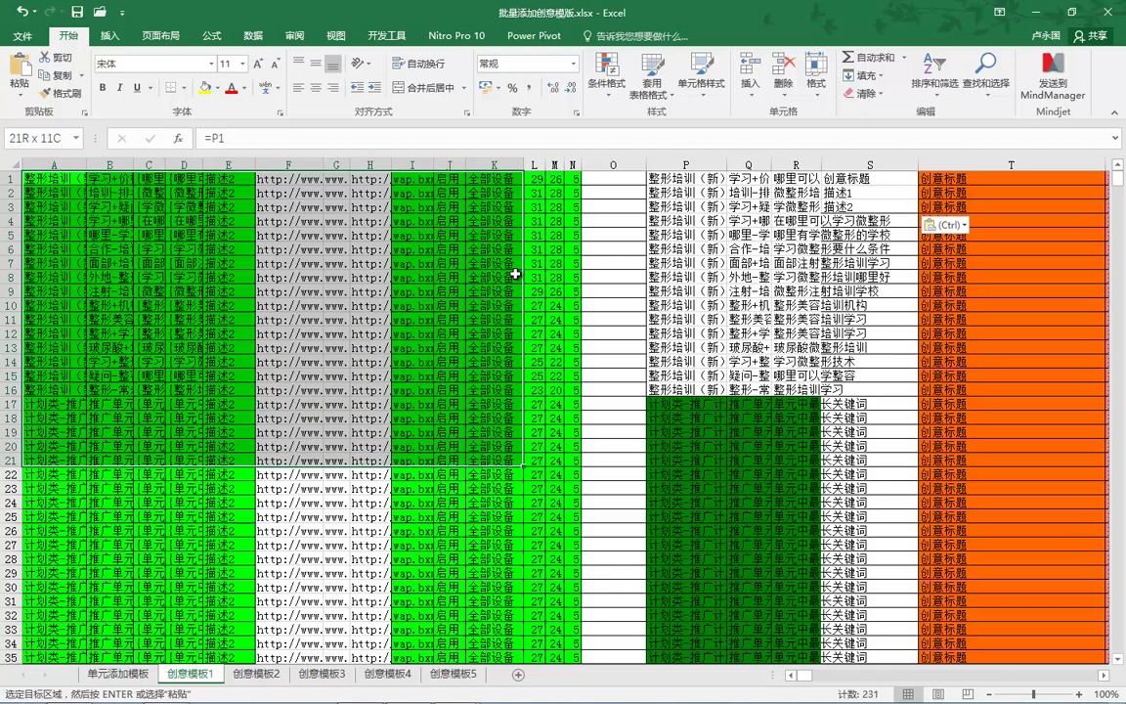
pyautogui.hotkey('ctrl', 'v')
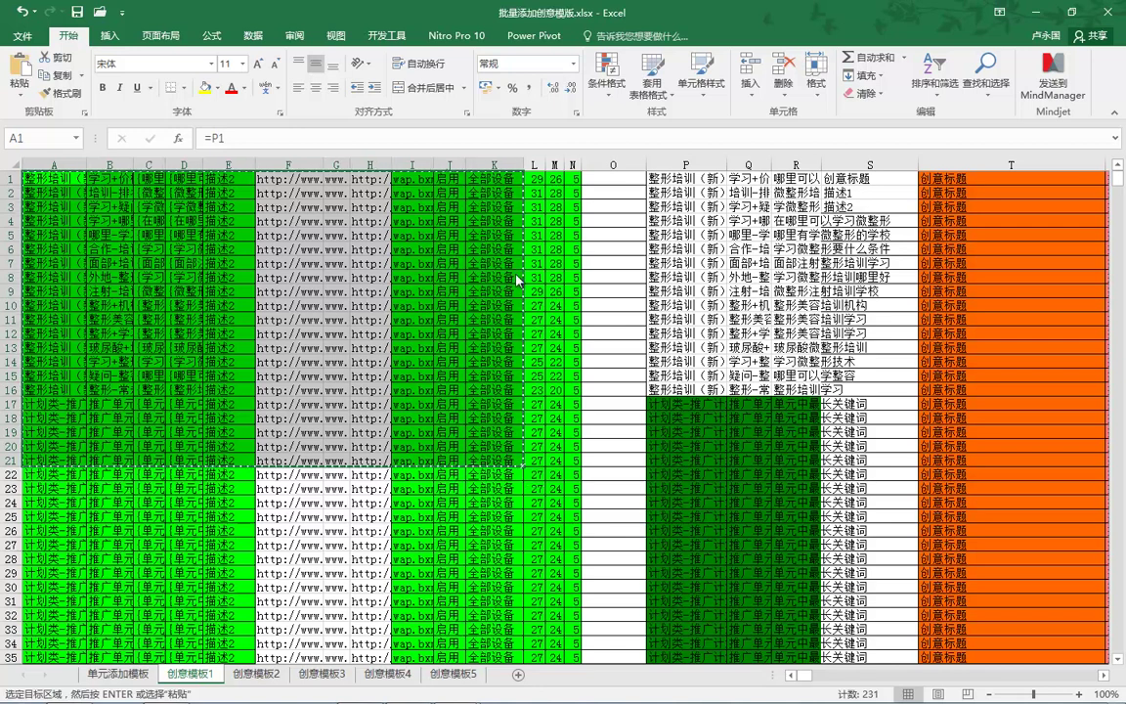
pyautogui.press('super+t')
pyautogui.press('super+t')
pyautogui.press('super+t')
pyautogui.press('super+t')
pyautogui.press('super+t')
pyautogui.press('super+t')
pyautogui.press('super+t')
pyautogui.press('super+t')
pyautogui.press('super+t')
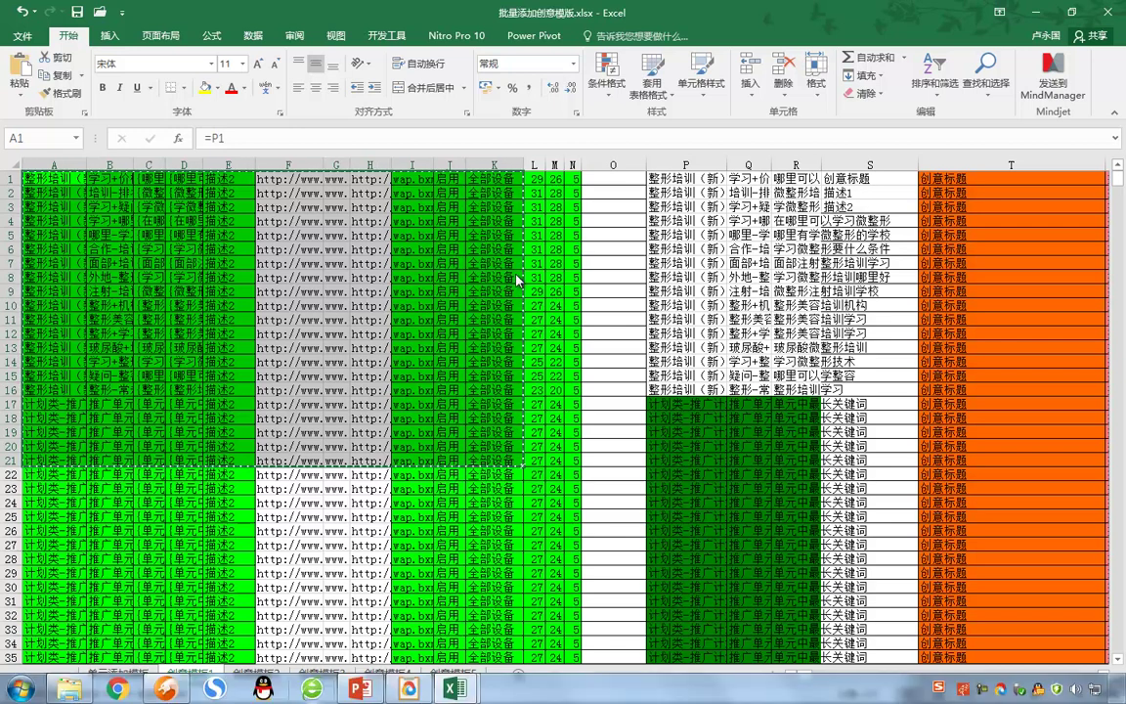
pyautogui.press('Escape')
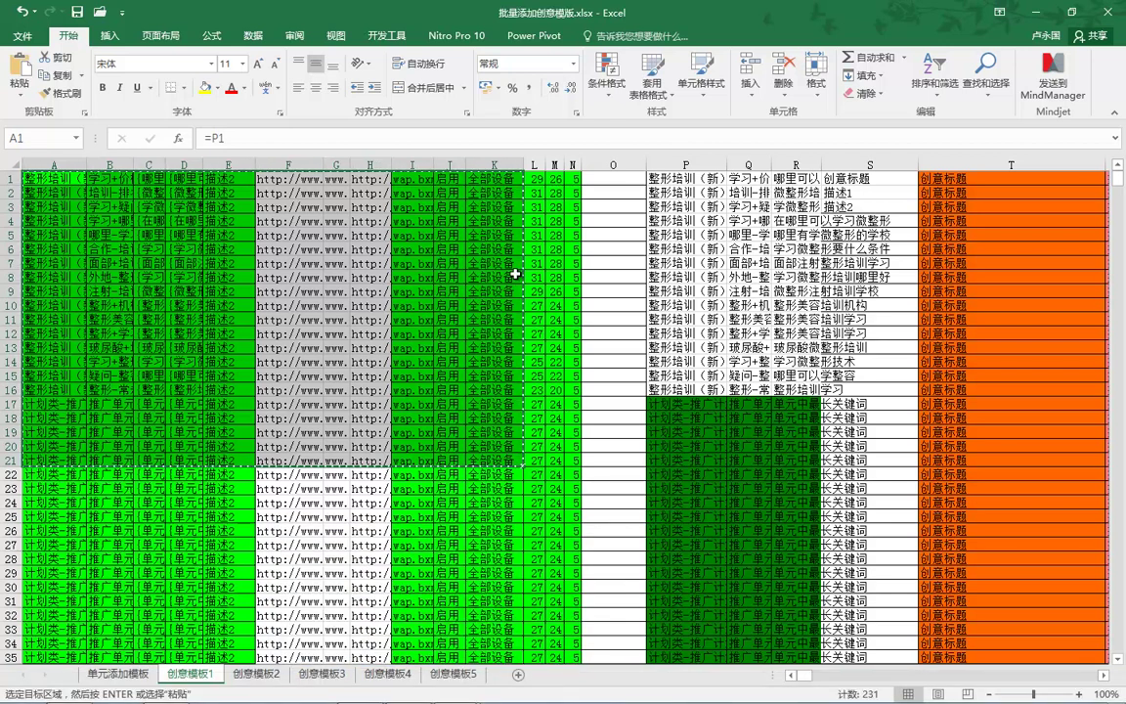
# Step: Check the formula in column C and work on the C1:K21 range
pyautogui.press('Right')
pyautogui.press('Right')
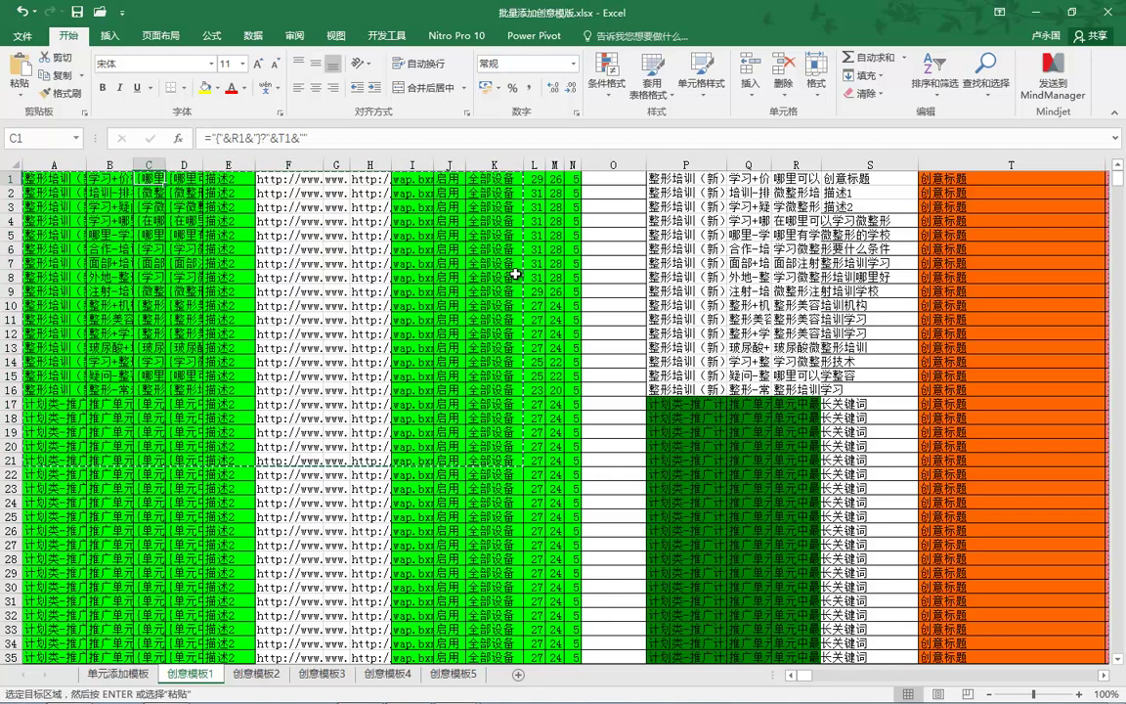
pyautogui.hotkey('shift', 'Right')
pyautogui.hotkey('shift', 'Right')
pyautogui.hotkey('shift', 'Right')
pyautogui.hotkey('shift', 'Right')
pyautogui.hotkey('shift', 'Right')
pyautogui.hotkey('shift', 'Right')
pyautogui.hotkey('shift', 'Right')
pyautogui.hotkey('shift', 'Right')
pyautogui.hotkey('shift', 'Down')
pyautogui.hotkey('shift', 'Down')
pyautogui.hotkey('shift', 'Down')
pyautogui.hotkey('shift', 'Down')
pyautogui.hotkey('shift', 'Down')
pyautogui.hotkey('shift', 'Down')
pyautogui.hotkey('shift', 'Down')
pyautogui.hotkey('shift', 'Down')
pyautogui.hotkey('shift', 'Down')
pyautogui.hotkey('shift', 'Down')
pyautogui.hotkey('shift', 'Down')
pyautogui.hotkey('shift', 'Down')
pyautogui.hotkey('shift', 'Down')
pyautogui.hotkey('shift', 'Down')
pyautogui.hotkey('shift', 'Down')
pyautogui.hotkey('shift', 'Down')
pyautogui.hotkey('shift', 'Down')
pyautogui.hotkey('shift', 'Down')
pyautogui.hotkey('shift', 'Down')
pyautogui.hotkey('shift', 'Down')
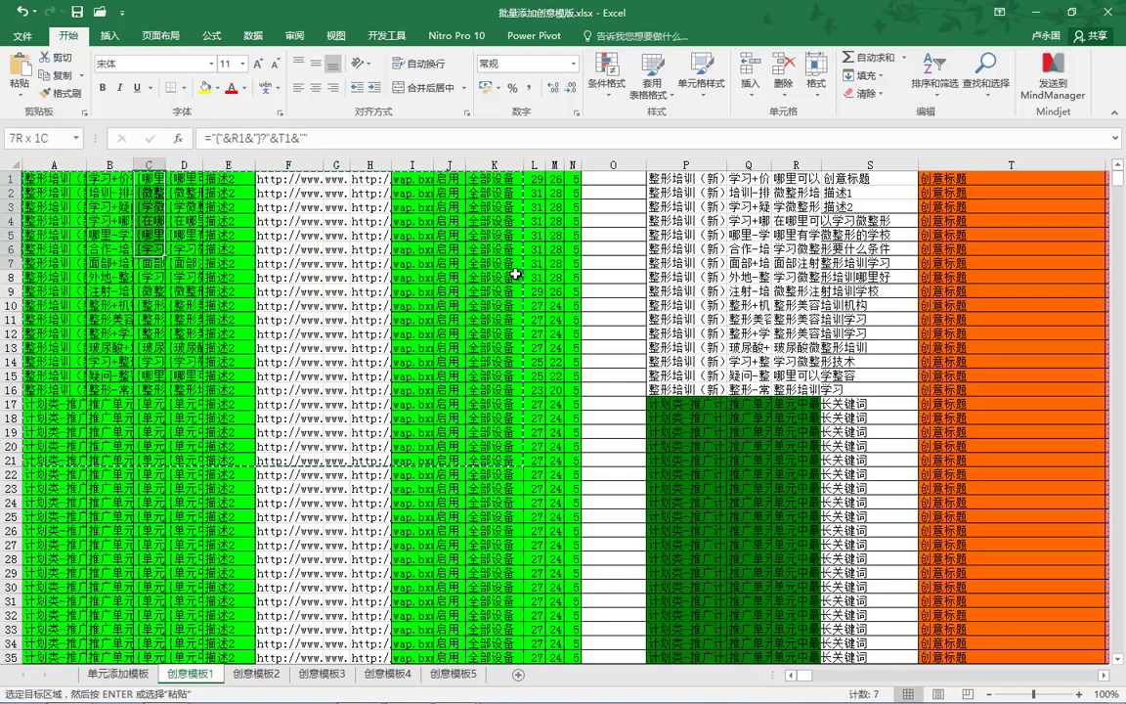
pyautogui.hotkey('ctrl', 'v')
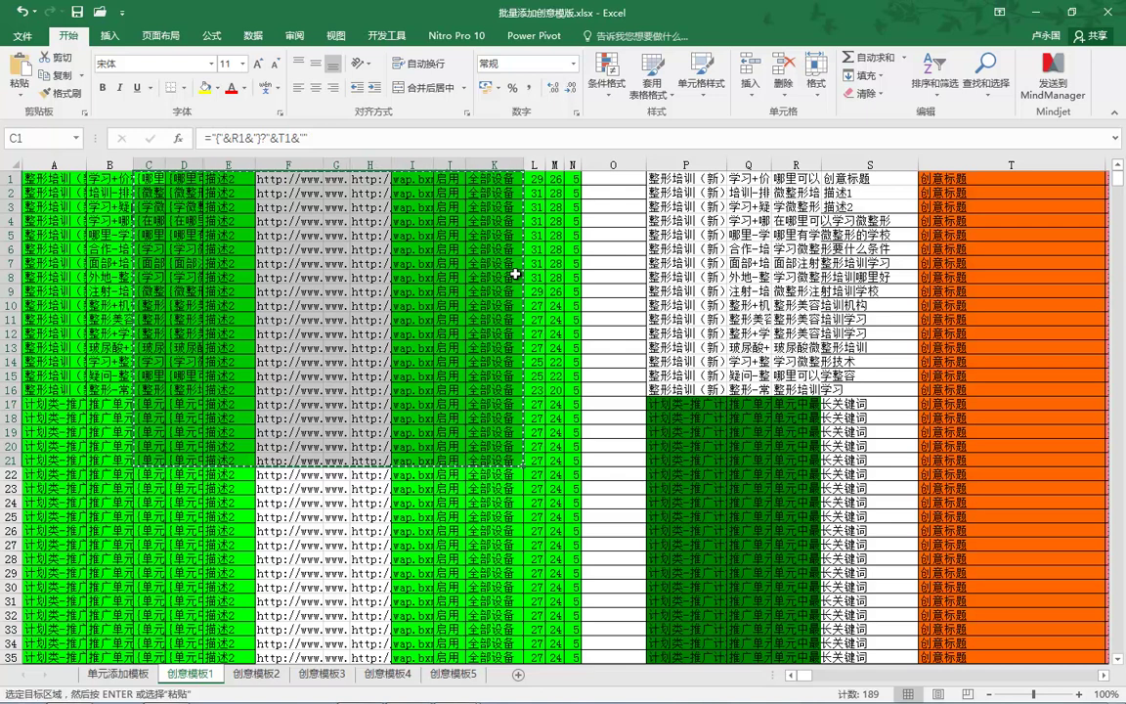
pyautogui.hscroll(2, 516, 277)
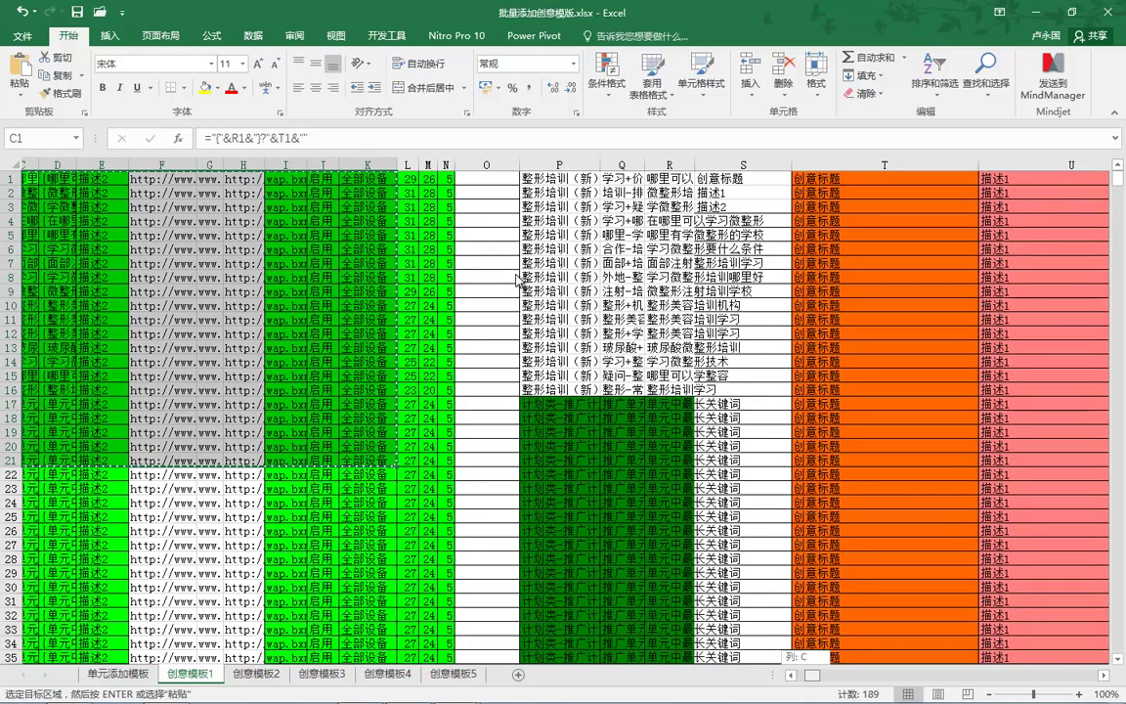
pyautogui.hscroll(-2, 516, 277)
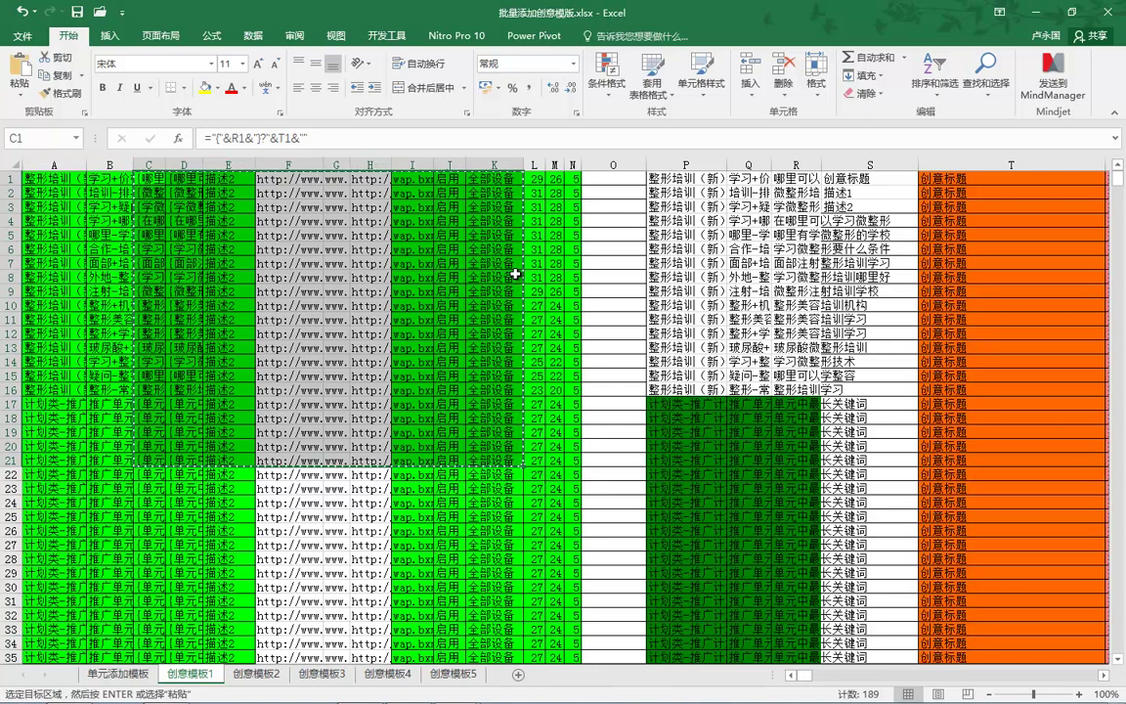
pyautogui.press('super+9')
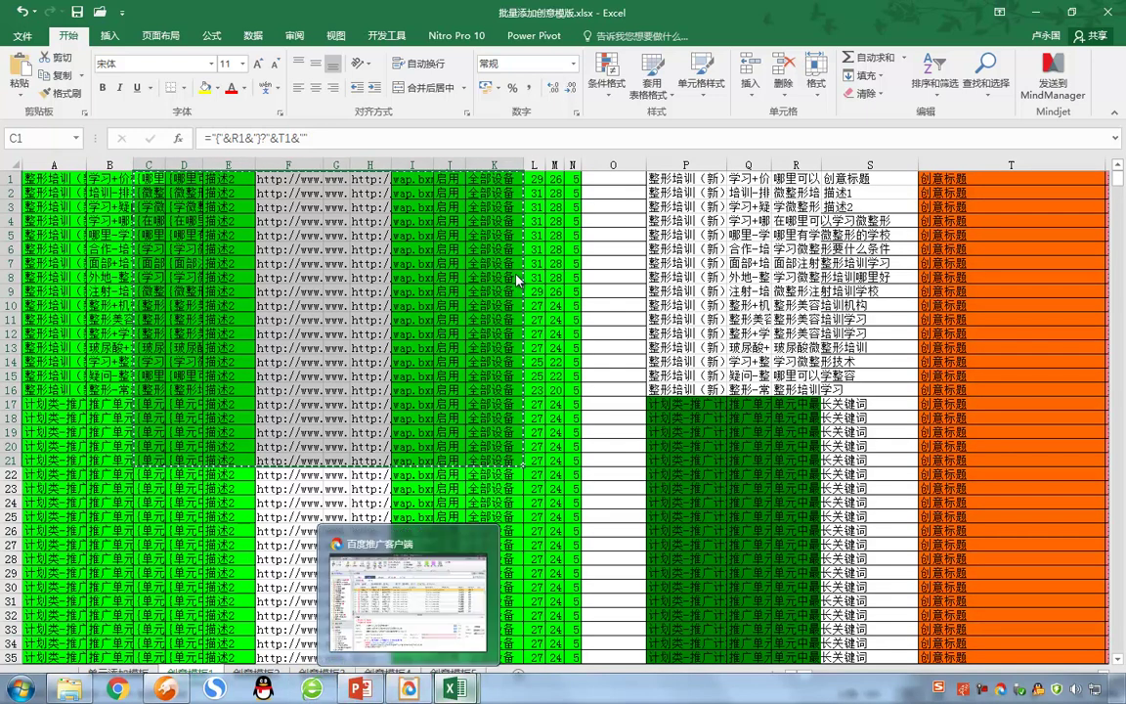
# Step: Paste the copied rows into the batch add-creatives grid, validate, and add 16 creatives with 5 ignored
pyautogui.press('super+8')
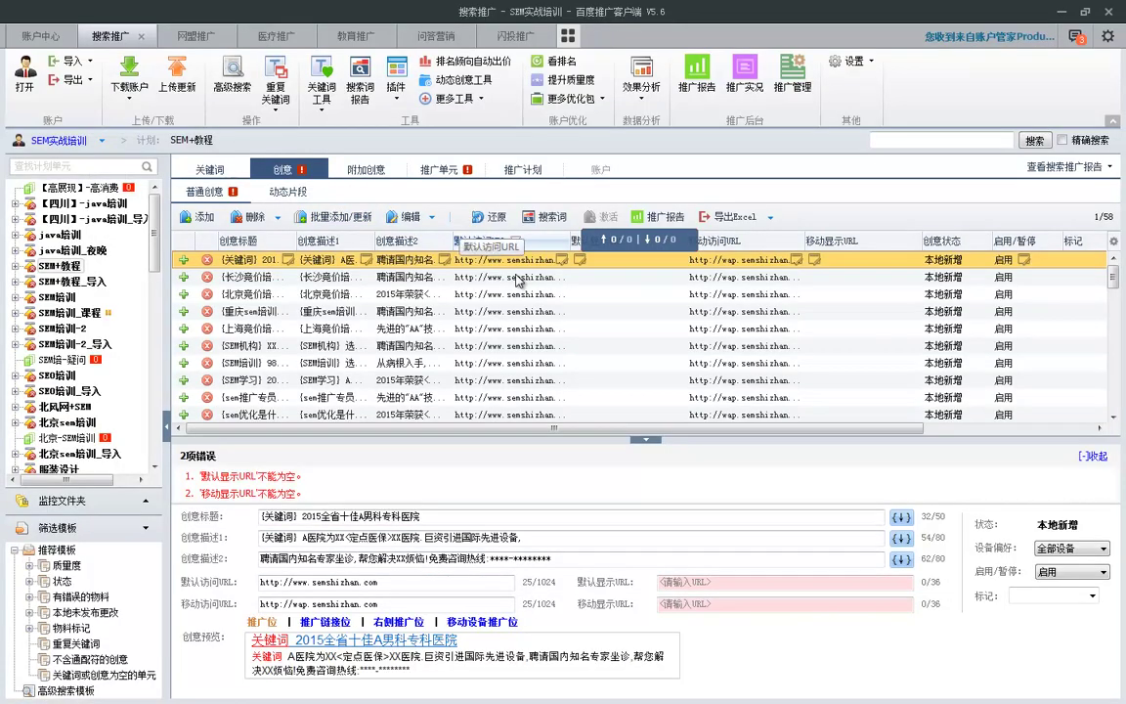
pyautogui.click(340, 216)
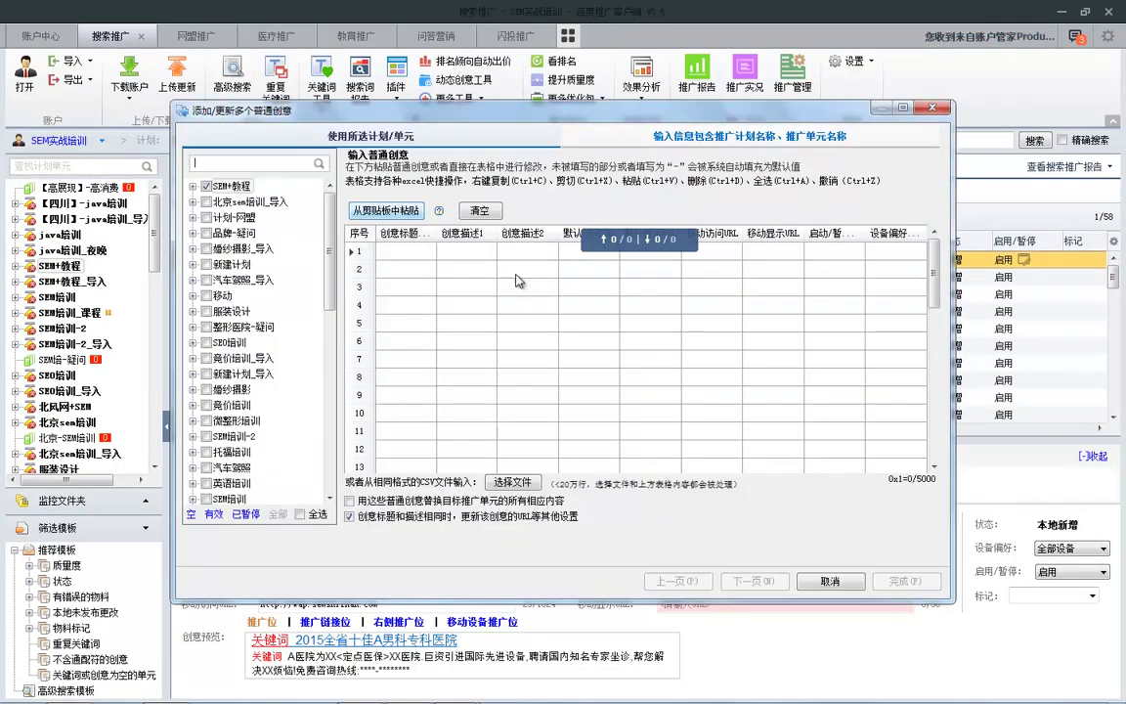
pyautogui.hotkey('ctrl', 'v')
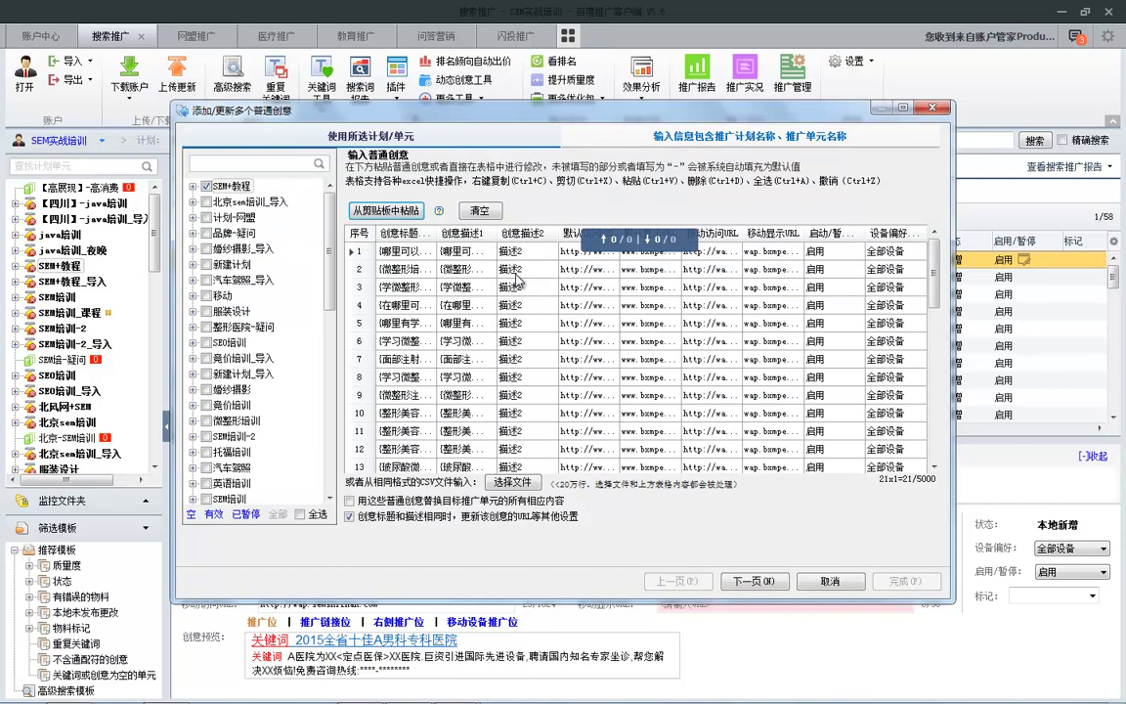
pyautogui.press('Right')
pyautogui.press('Right')
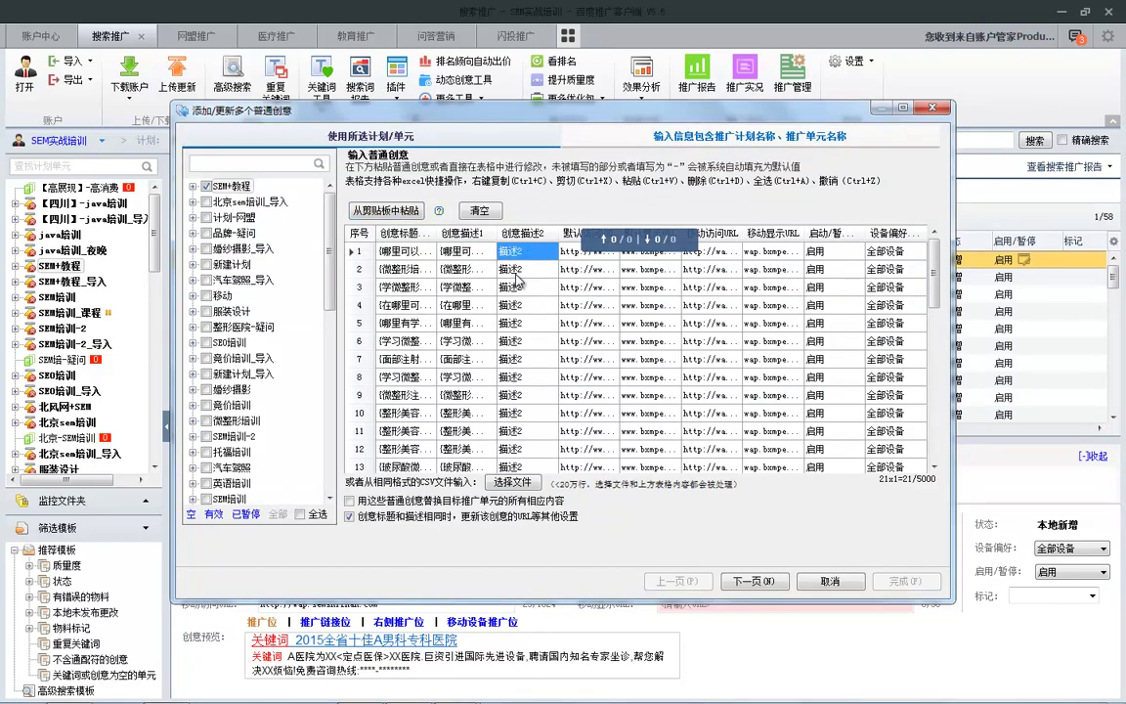
pyautogui.hotkey('shift', 'Down')
pyautogui.hotkey('shift', 'Down')
pyautogui.hotkey('shift', 'Down')
pyautogui.hotkey('shift', 'Down')
pyautogui.hotkey('shift', 'Down')
pyautogui.hotkey('shift', 'Down')
pyautogui.hotkey('shift', 'Down')
pyautogui.hotkey('shift', 'Down')
pyautogui.hotkey('shift', 'Down')
pyautogui.hotkey('shift', 'Down')
pyautogui.hotkey('shift', 'Down')
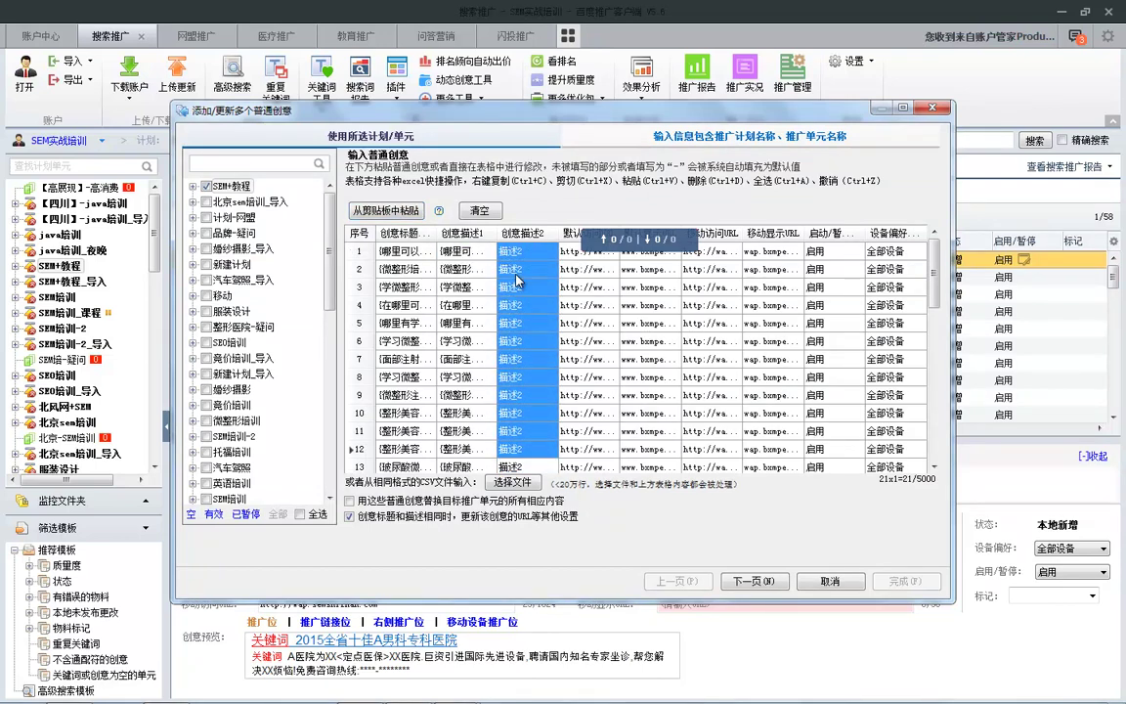
pyautogui.press('Right')
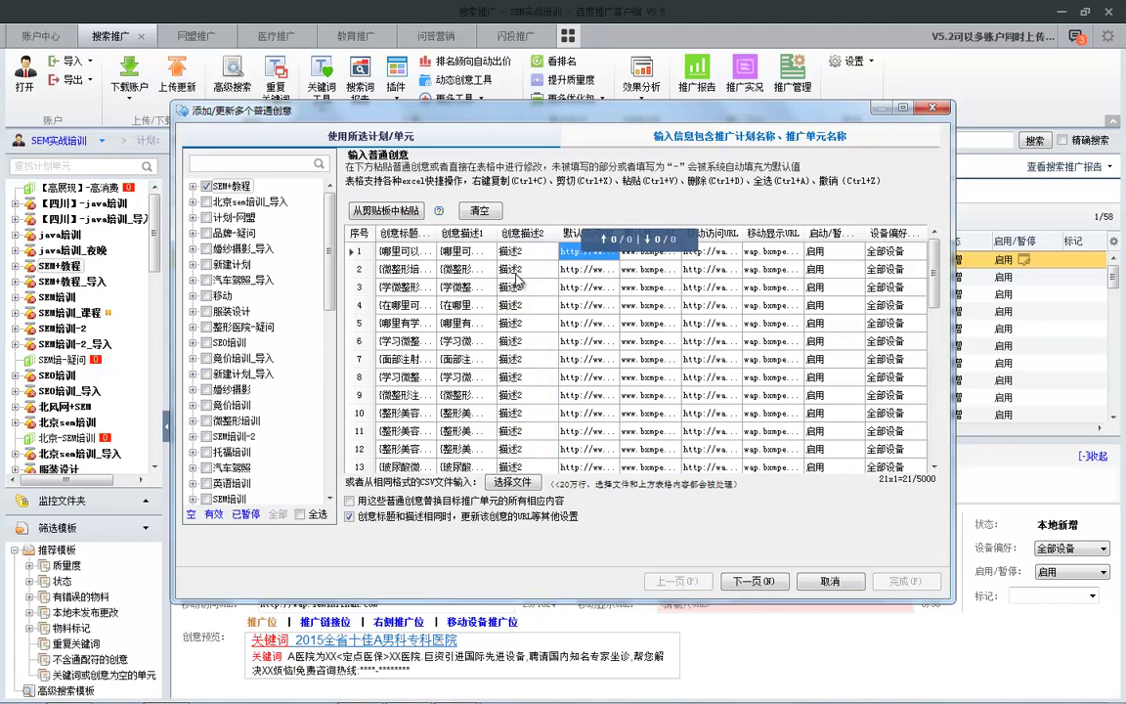
pyautogui.press('Right')
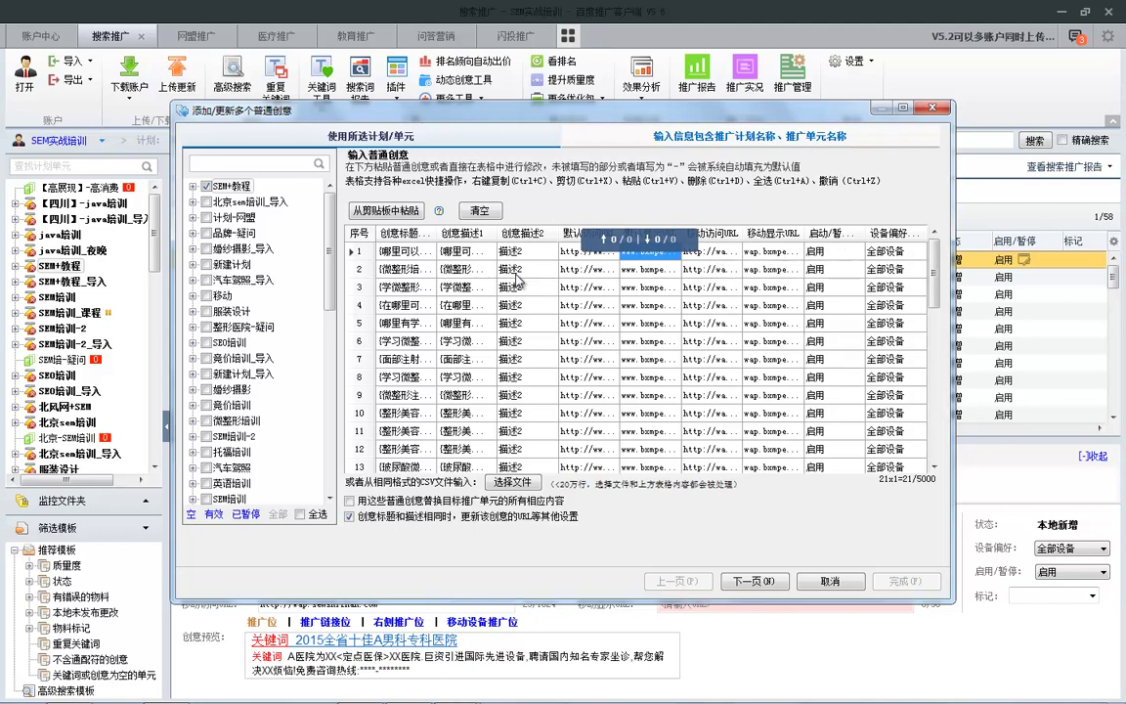
pyautogui.hotkey('alt', 'n')
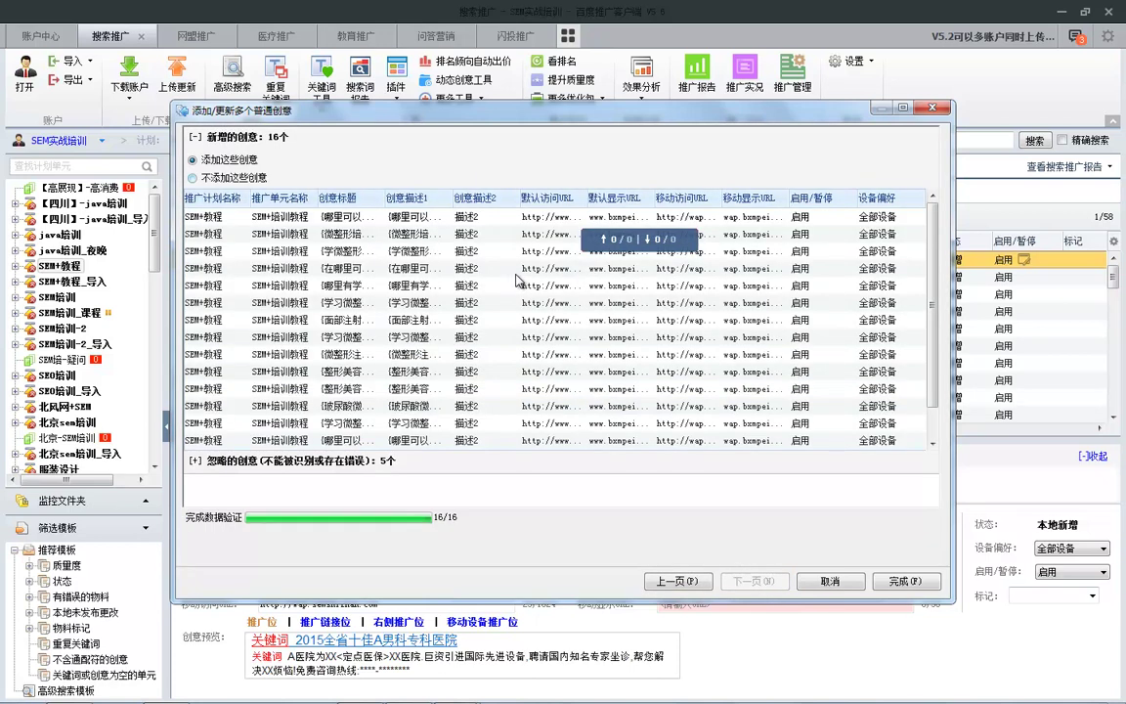
pyautogui.hotkey('alt', 'f')
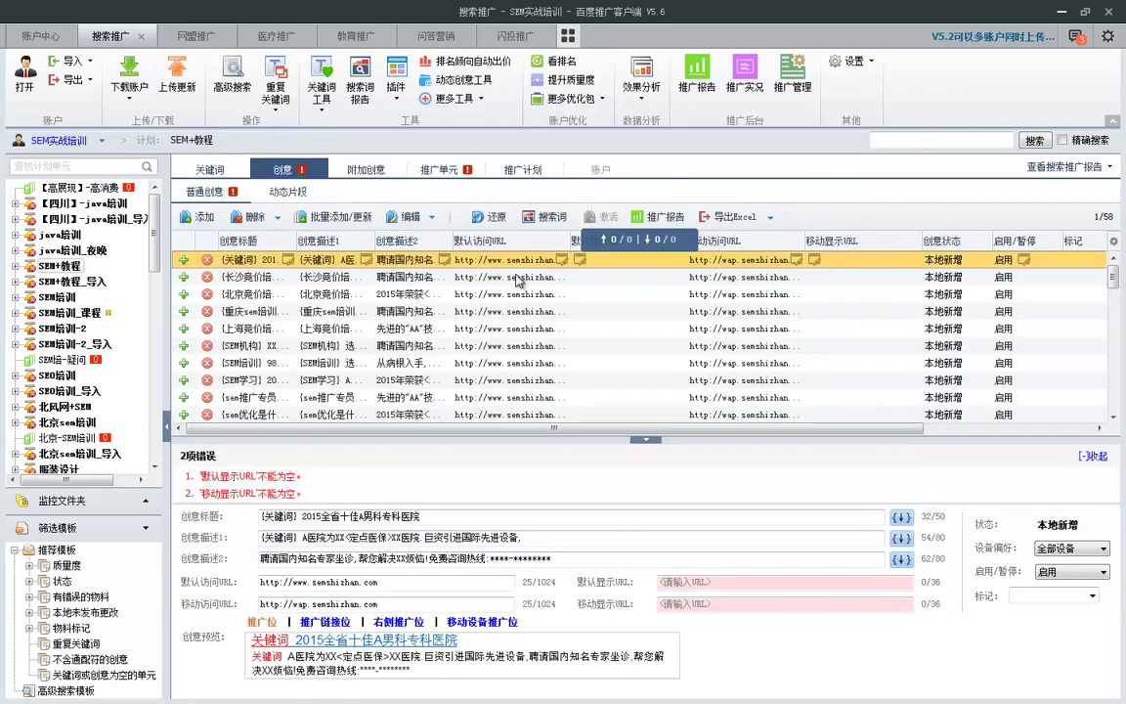
# Step: Close 批量添加创意模板.xlsx and the blank new workbook without saving, discarding the clipboard
pyautogui.hotkey('alt', 'Tab')
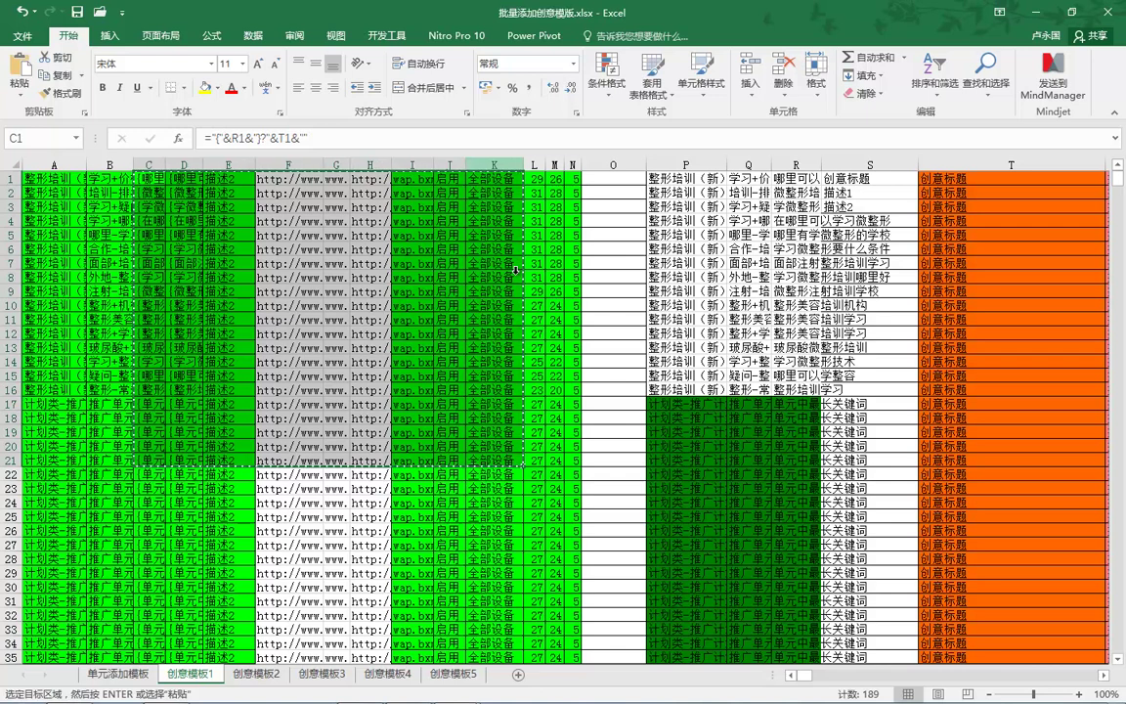
pyautogui.hotkey('alt', 'F4')
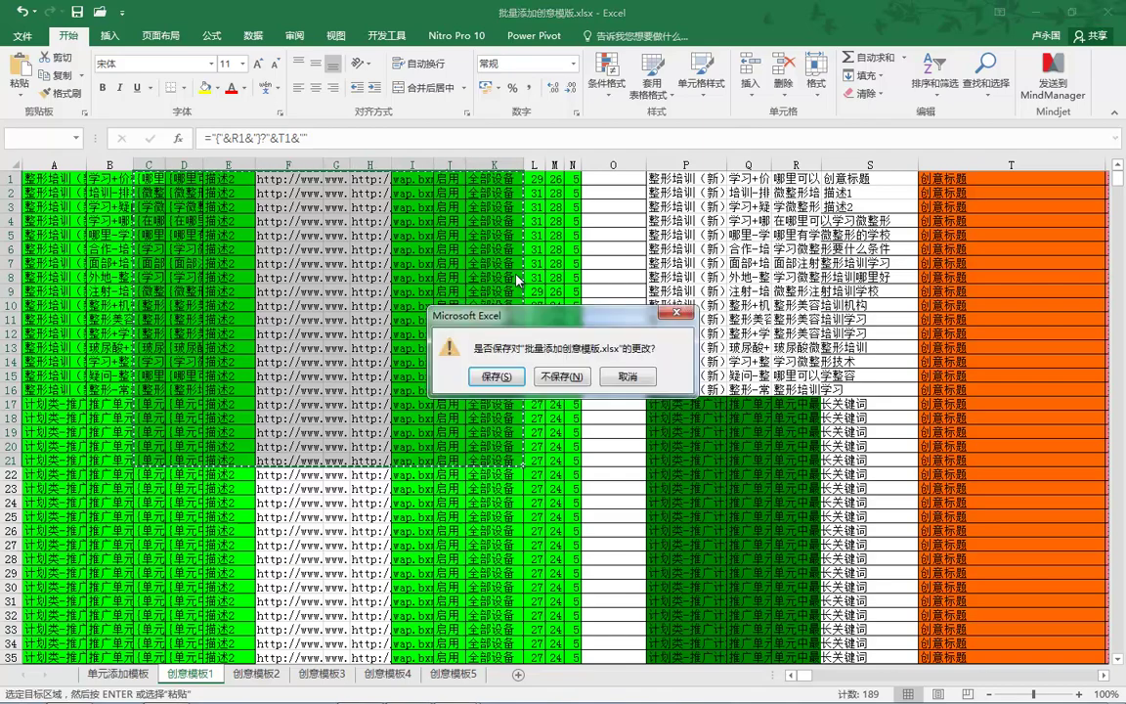
pyautogui.press('n')
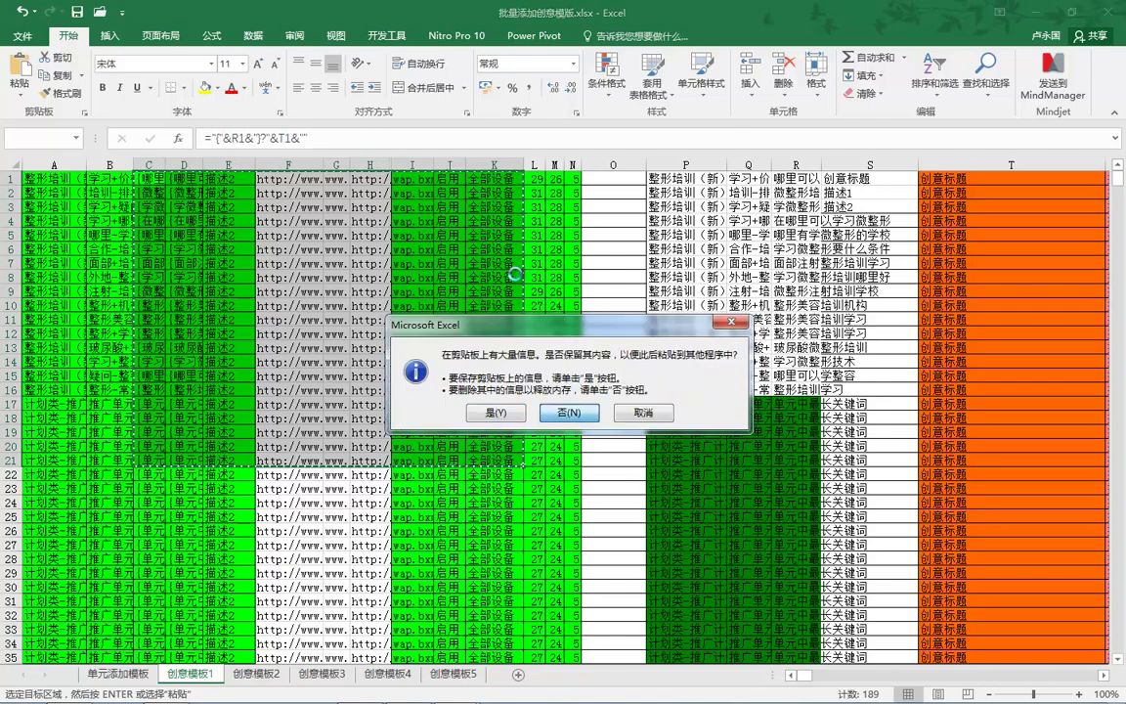
pyautogui.press('Return')
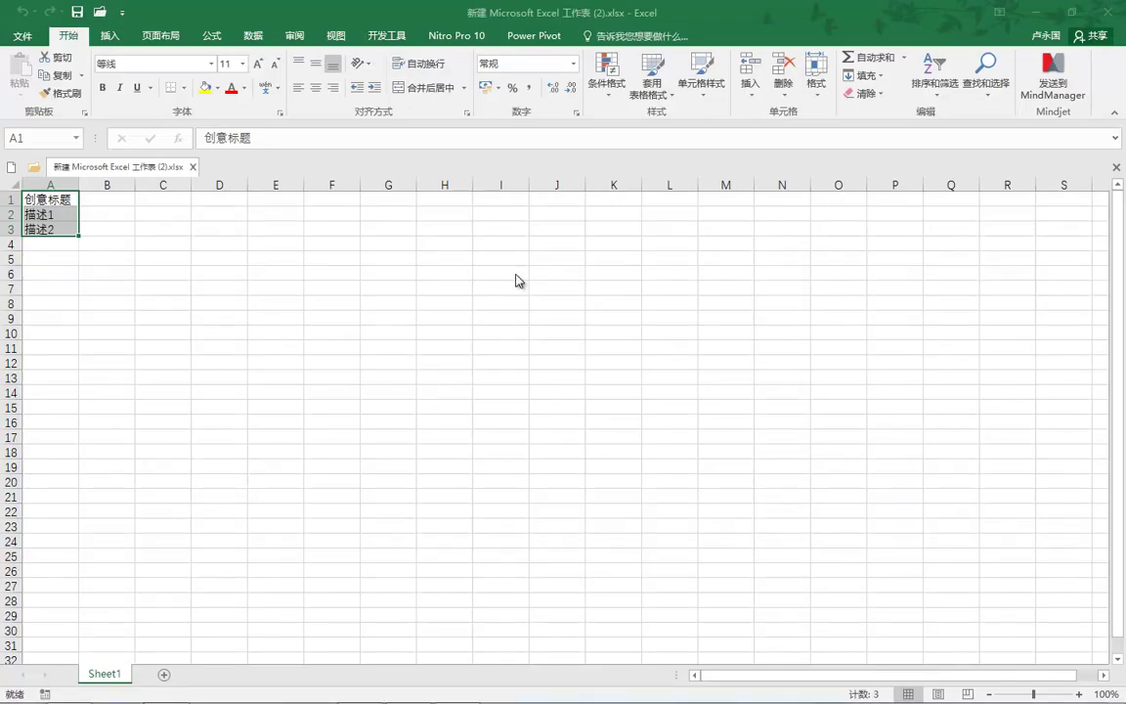
pyautogui.hotkey('alt', 'F4')
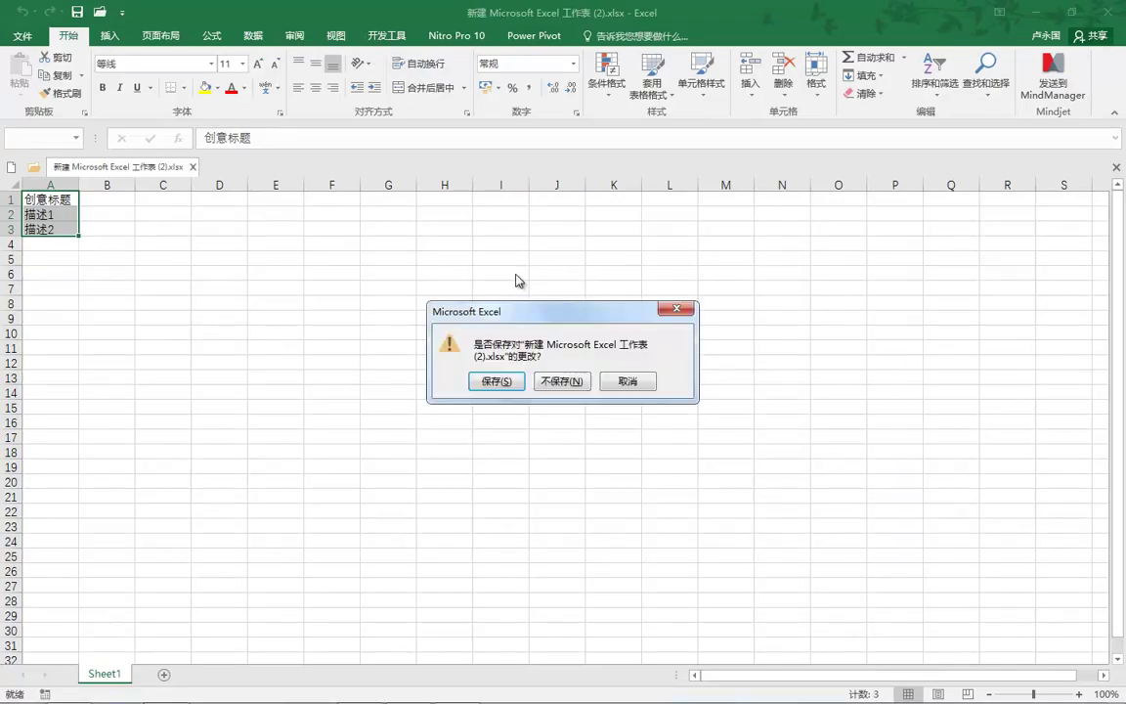
pyautogui.press('Tab')
pyautogui.press('Return')
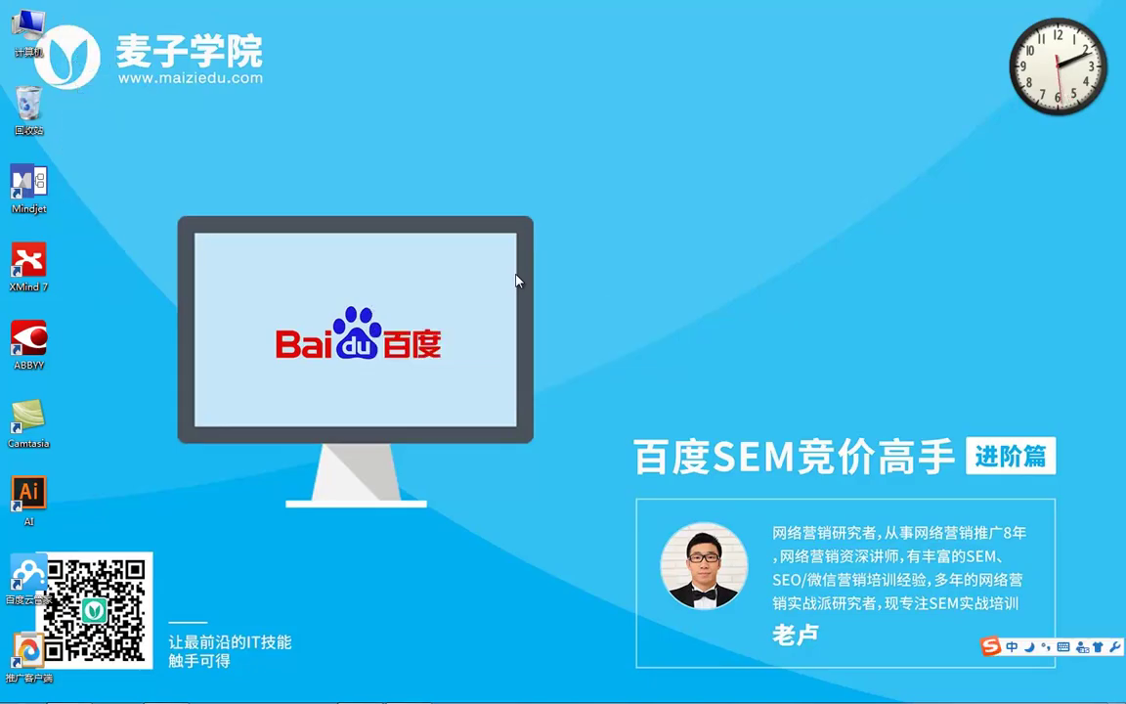
# Step: Empty the Recycle Bin and bring the Baidu client's batch add-creatives dialog back
pyautogui.hotkey('shift', 'F10')
pyautogui.press('b')
pyautogui.press('Return')
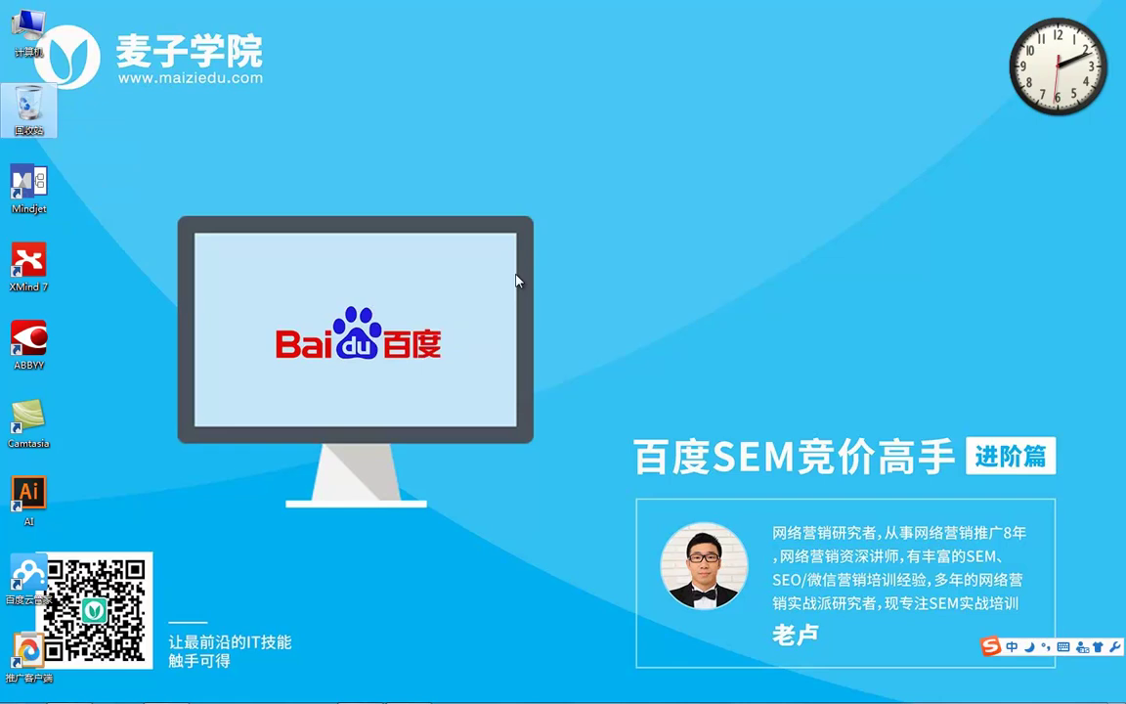
pyautogui.press('super+t')
pyautogui.press('super+t')
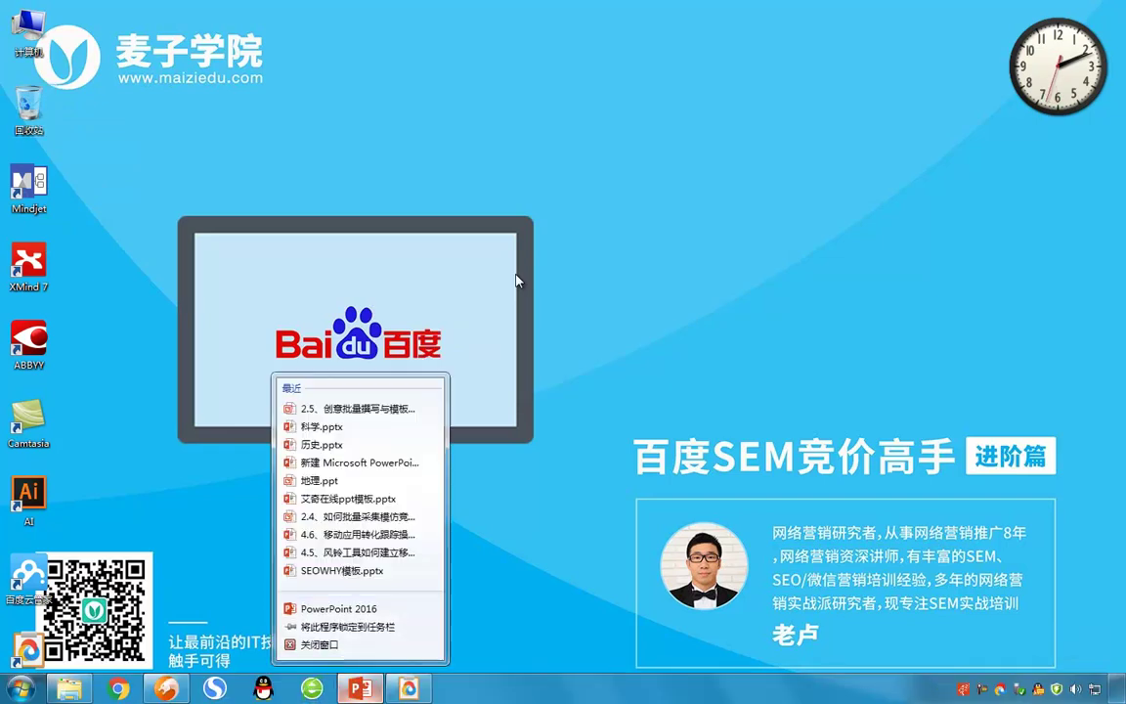
pyautogui.press('Return')
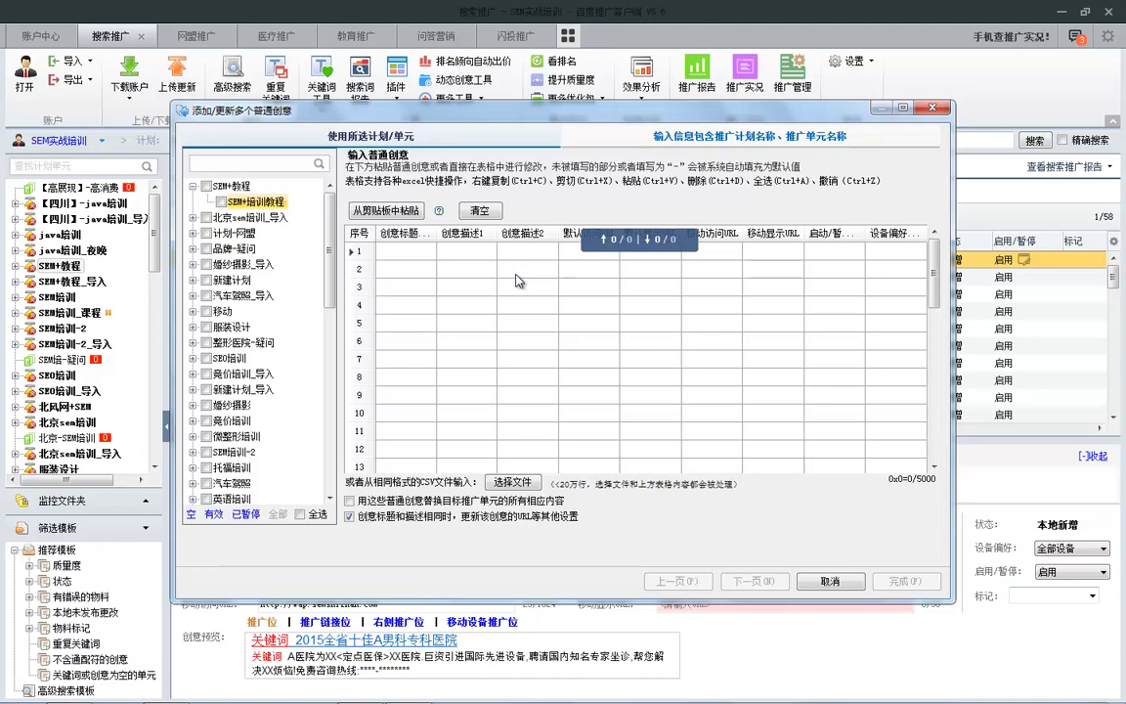
# Step: Open the CSV import file window, check its file types, cancel it, and close the creatives dialog
pyautogui.click(518, 281)
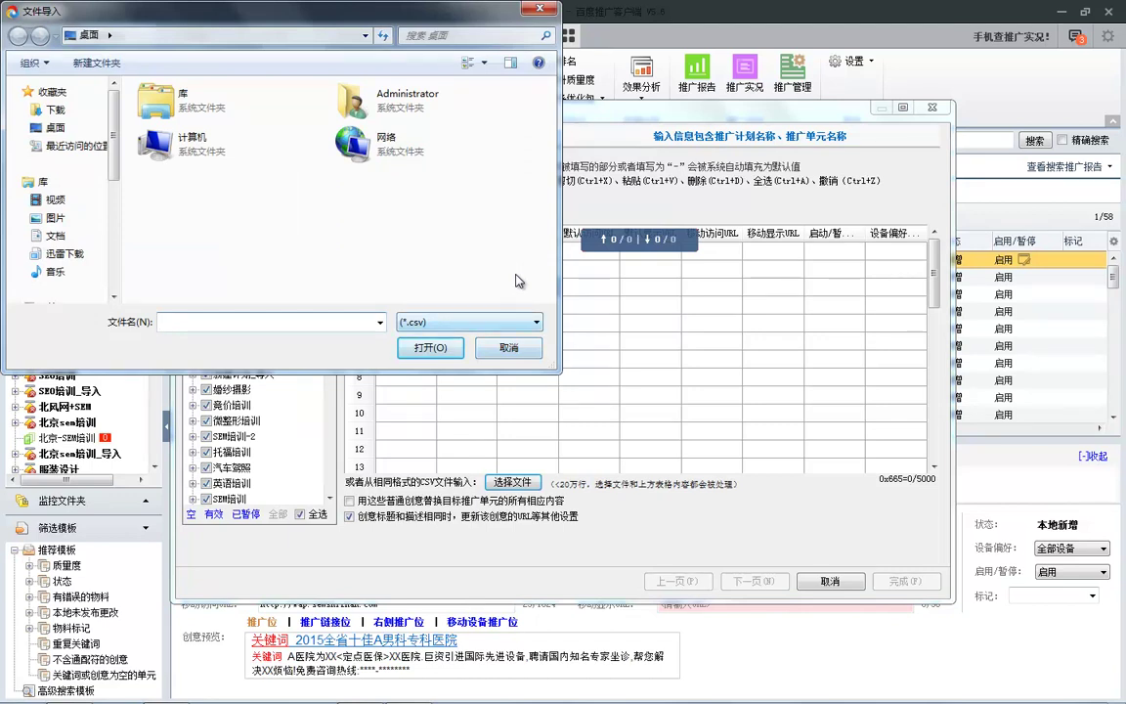
pyautogui.press('Tab')
pyautogui.hotkey('alt', 'Down')
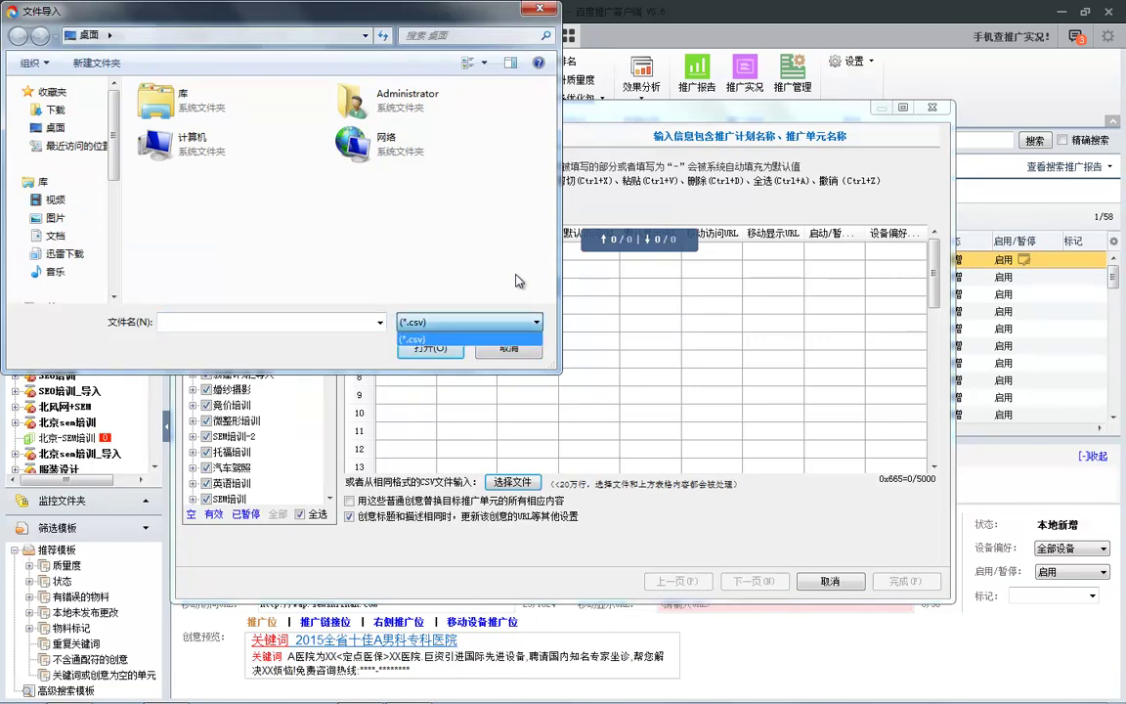
pyautogui.press('Tab')
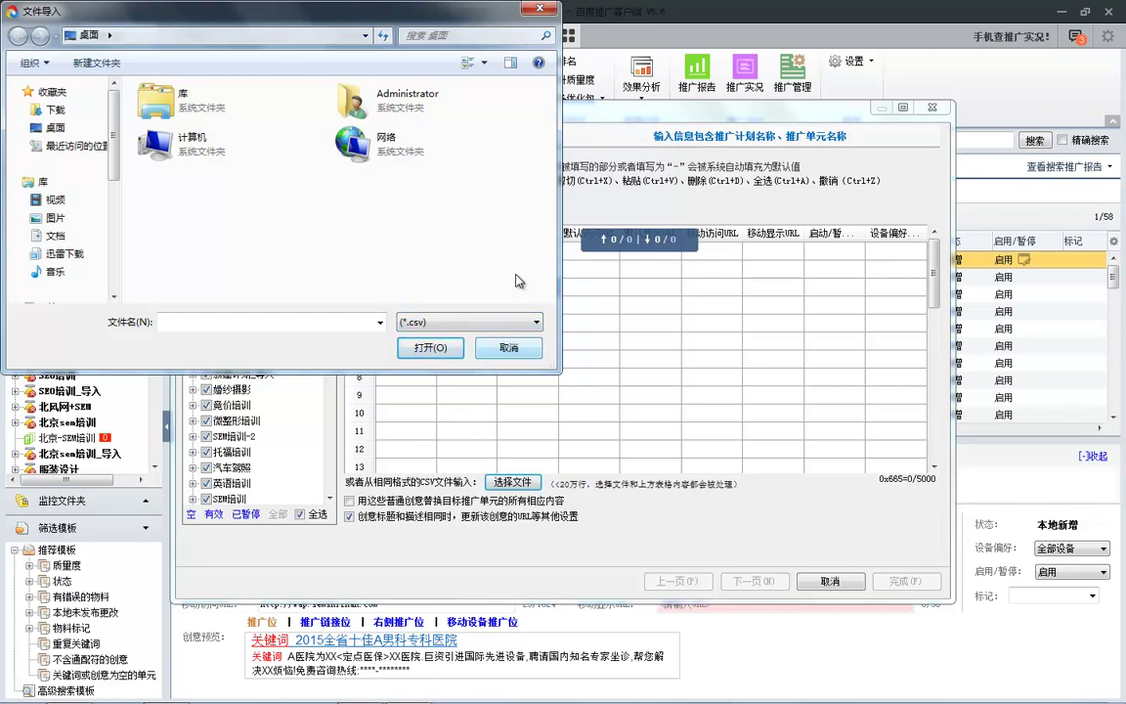
pyautogui.press('Escape')
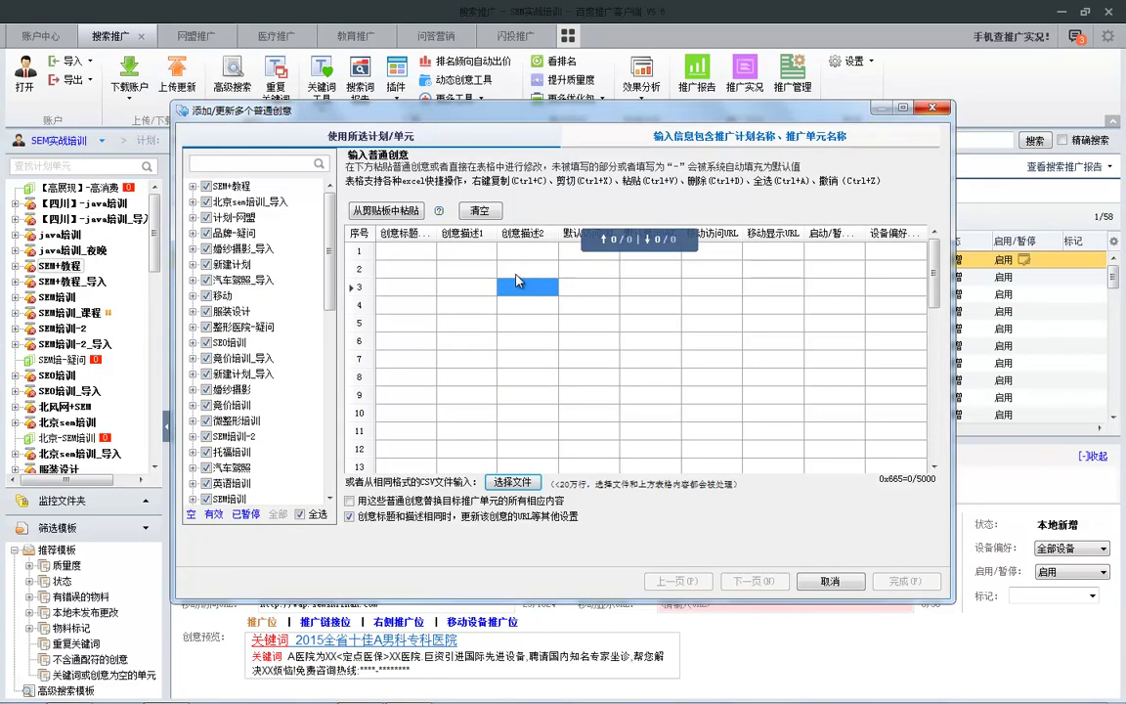
pyautogui.press('Escape')
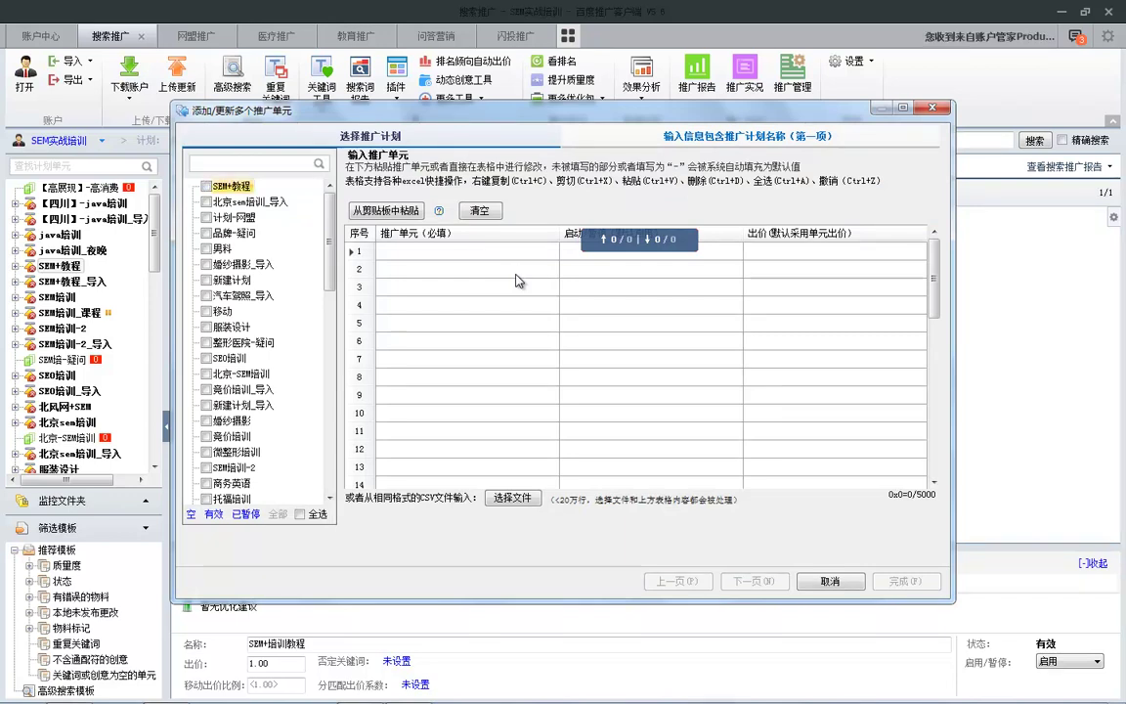
# Step: Dismiss the ad-group and keyword batch dialogs, then open and cancel the batch creatives dialog
pyautogui.press('Escape')
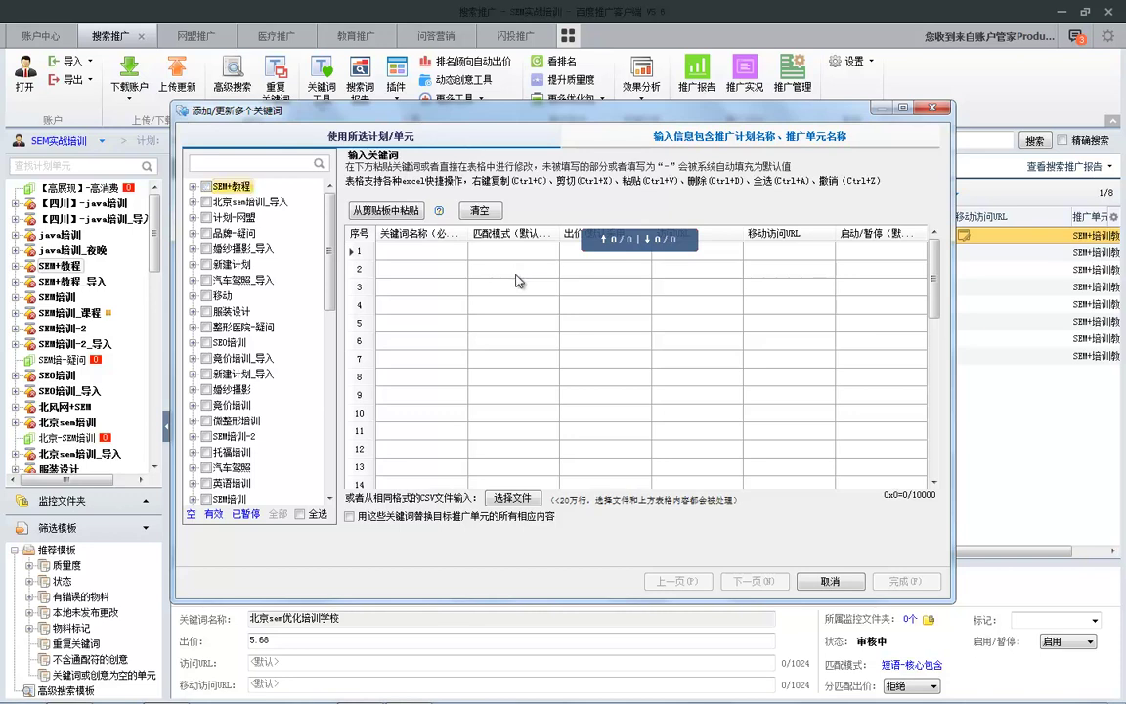
pyautogui.press('Escape')
pyautogui.hotkey('ctrl', 'Tab')
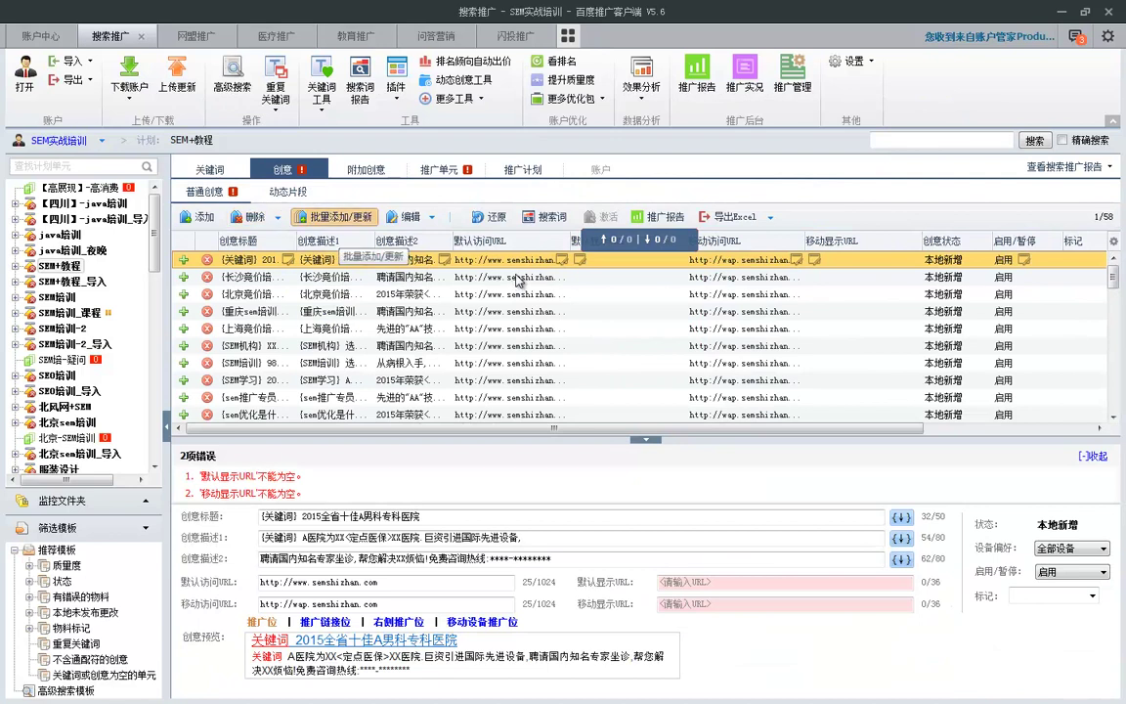
pyautogui.hotkey('ctrl', 'shift', 'a')
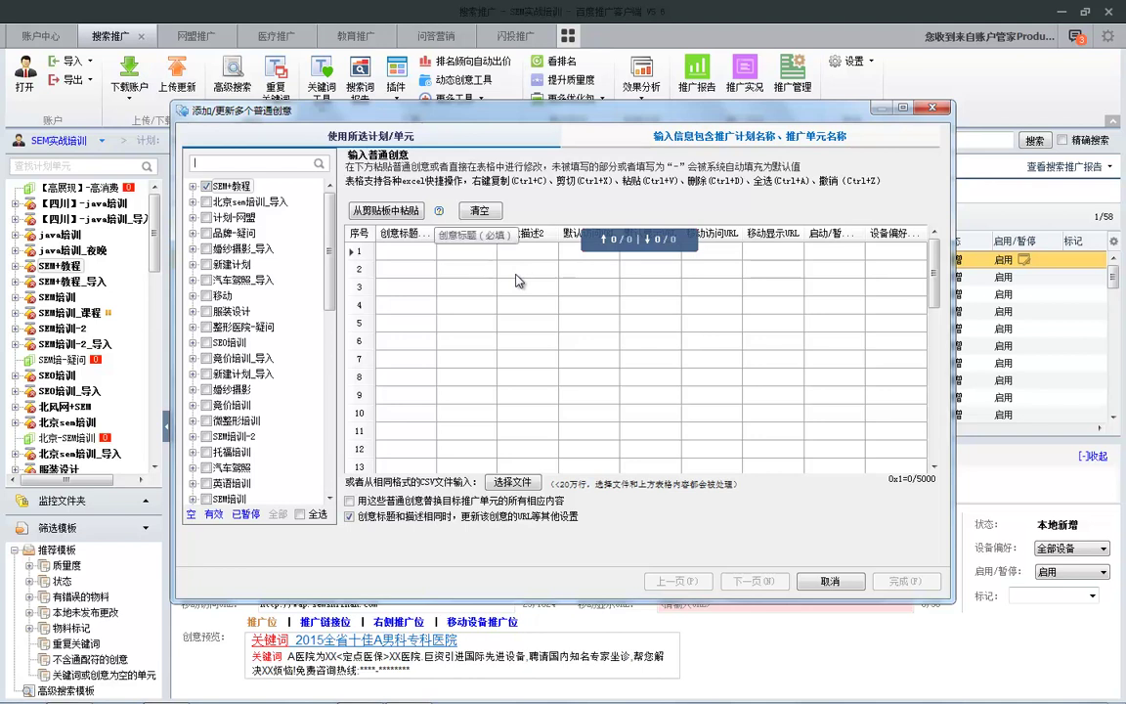
pyautogui.press('Escape')
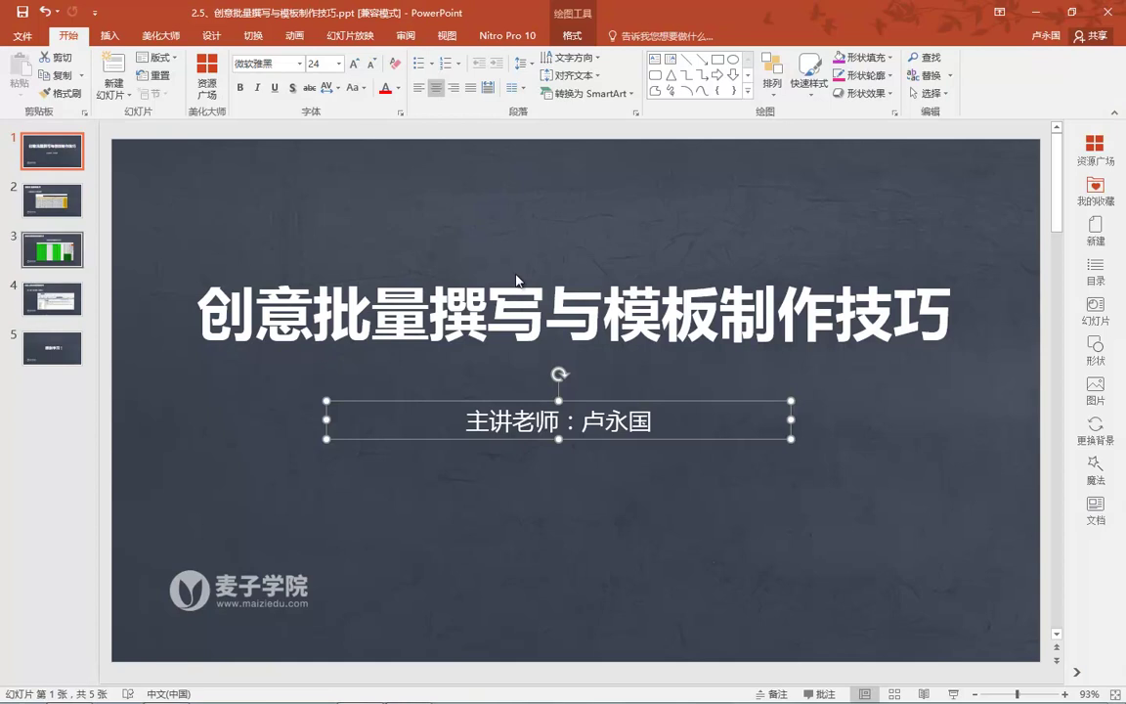
# Step: Start the slide show from slide 3, step through the column C–O walkthrough, then exit
pyautogui.press('pagedown')
pyautogui.press('pagedown')
pyautogui.hotkey('shift', 'F5')
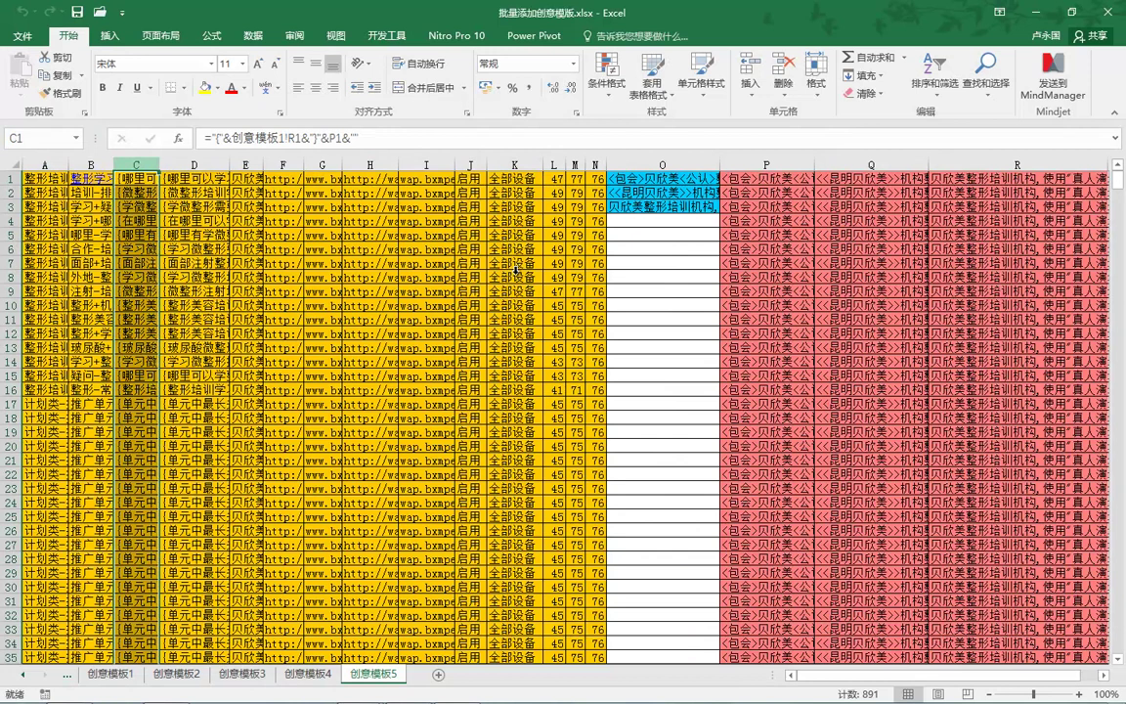
pyautogui.press('Right')
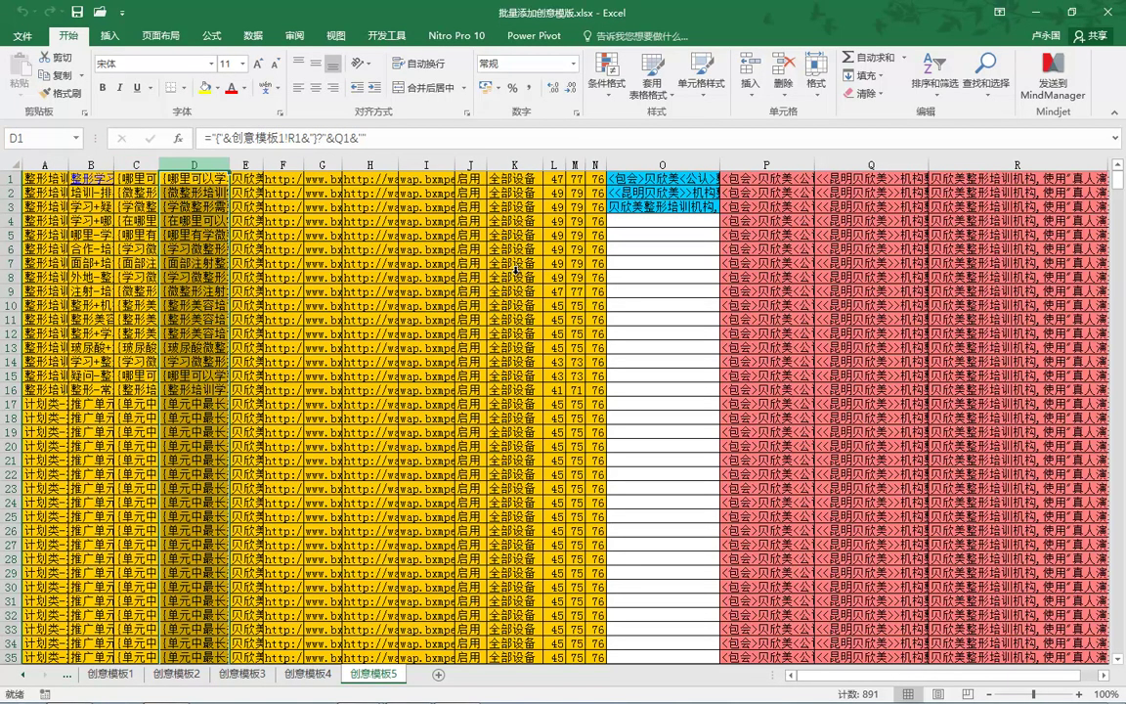
pyautogui.press('Left')
pyautogui.hotkey('shift', 'Right')
pyautogui.hotkey('shift', 'Right')
pyautogui.hotkey('shift', 'Right')
pyautogui.hotkey('shift', 'Right')
pyautogui.hotkey('shift', 'Right')
pyautogui.hotkey('shift', 'Right')
pyautogui.hotkey('shift', 'Right')
pyautogui.hotkey('shift', 'Right')
pyautogui.hotkey('shift', 'Right')
pyautogui.hotkey('shift', 'Right')
pyautogui.hotkey('shift', 'Right')
pyautogui.hotkey('shift', 'Right')
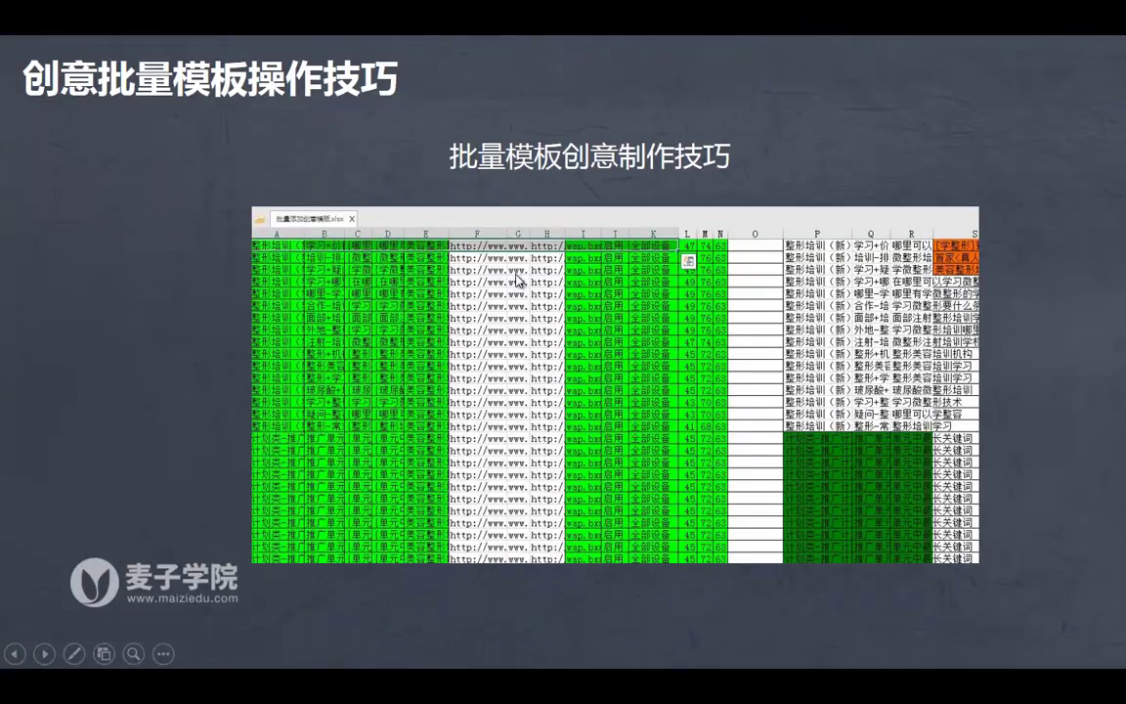
pyautogui.press('Escape')
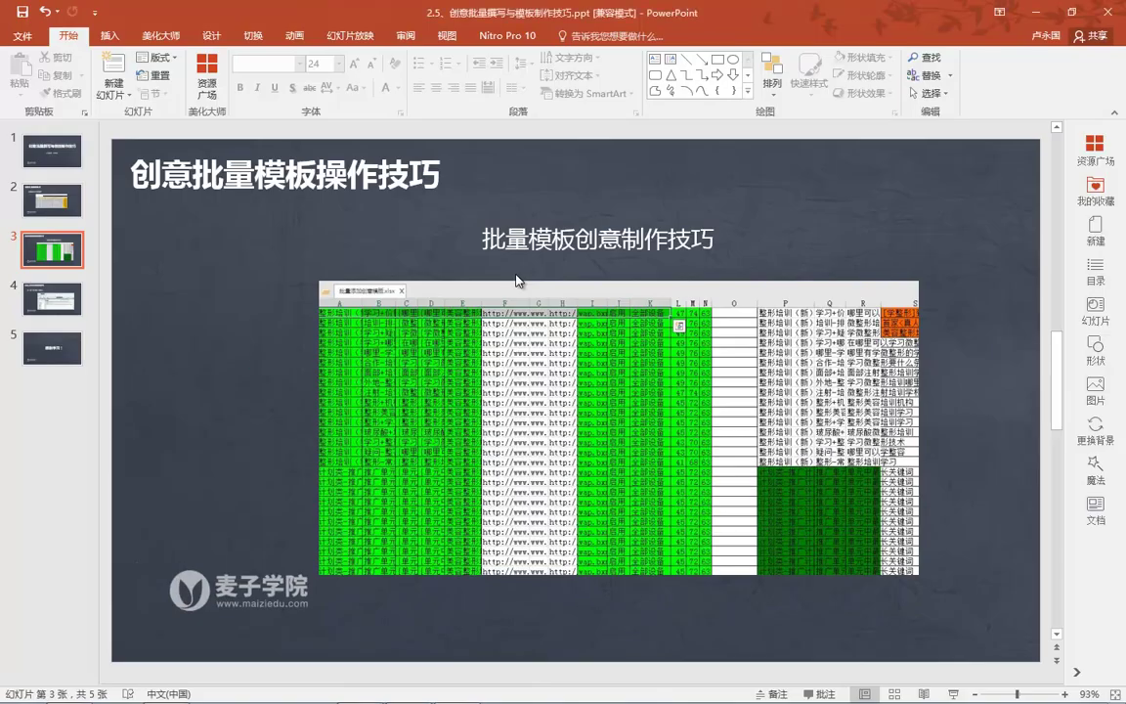
# Step: Restart the show at slide 3 and advance through the client tool slide to 感谢学习！
pyautogui.hotkey('shift', 'F5')
pyautogui.click(517, 280)
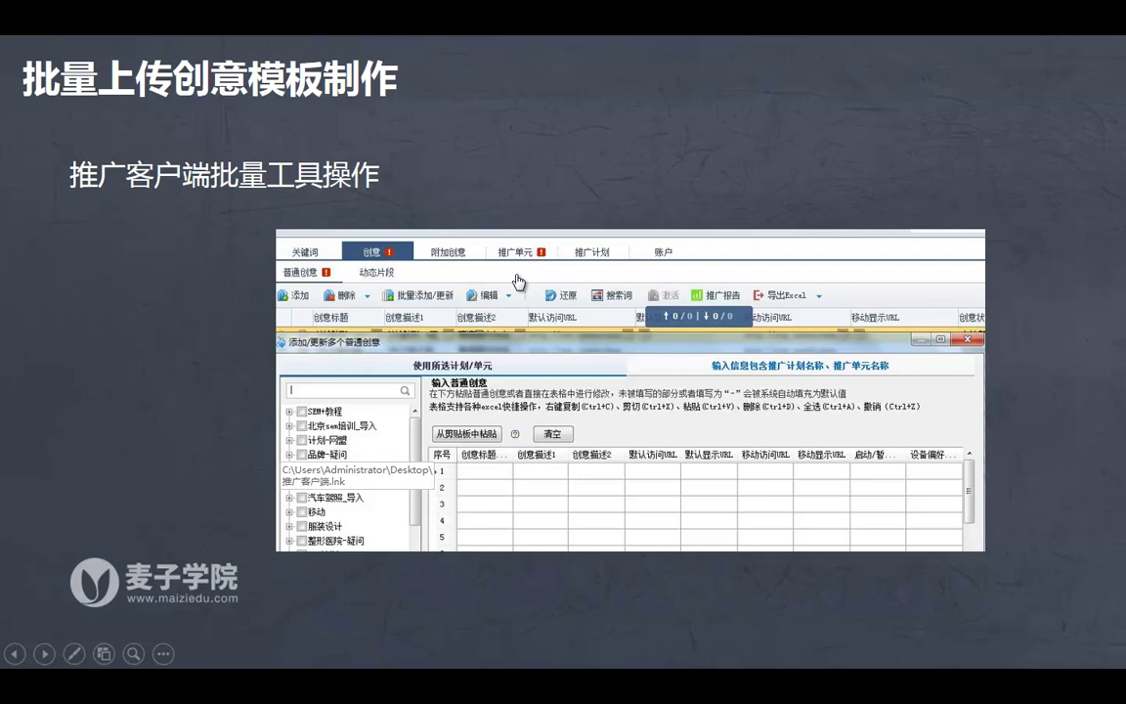
pyautogui.press('Right')
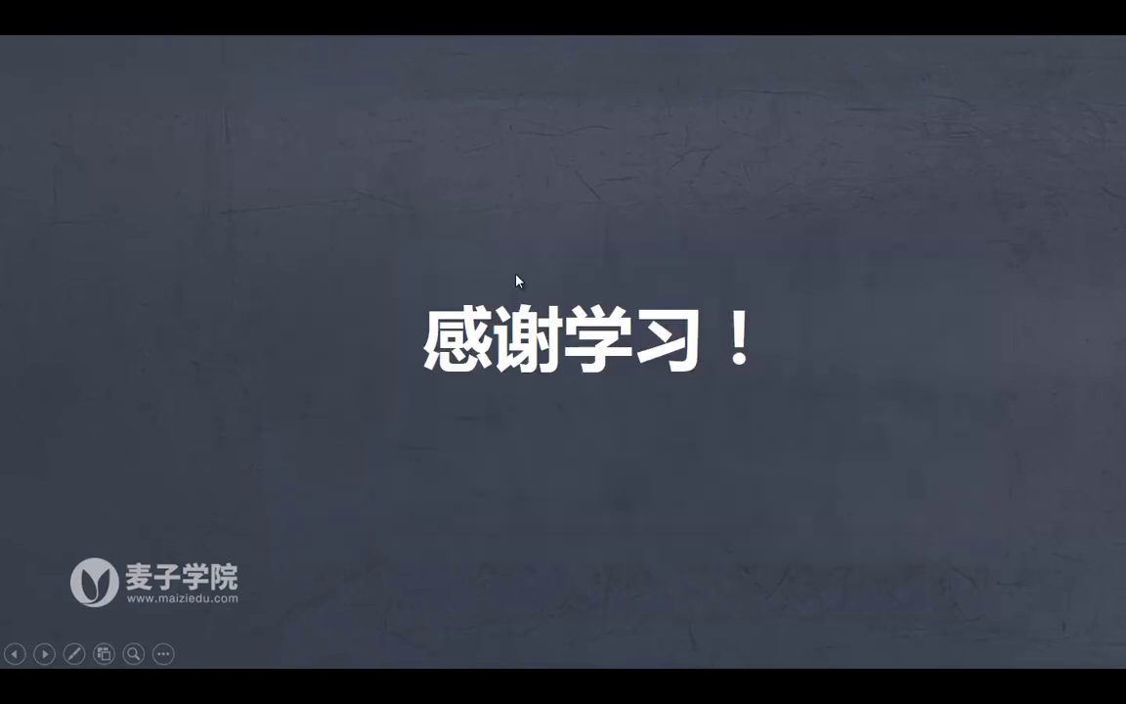